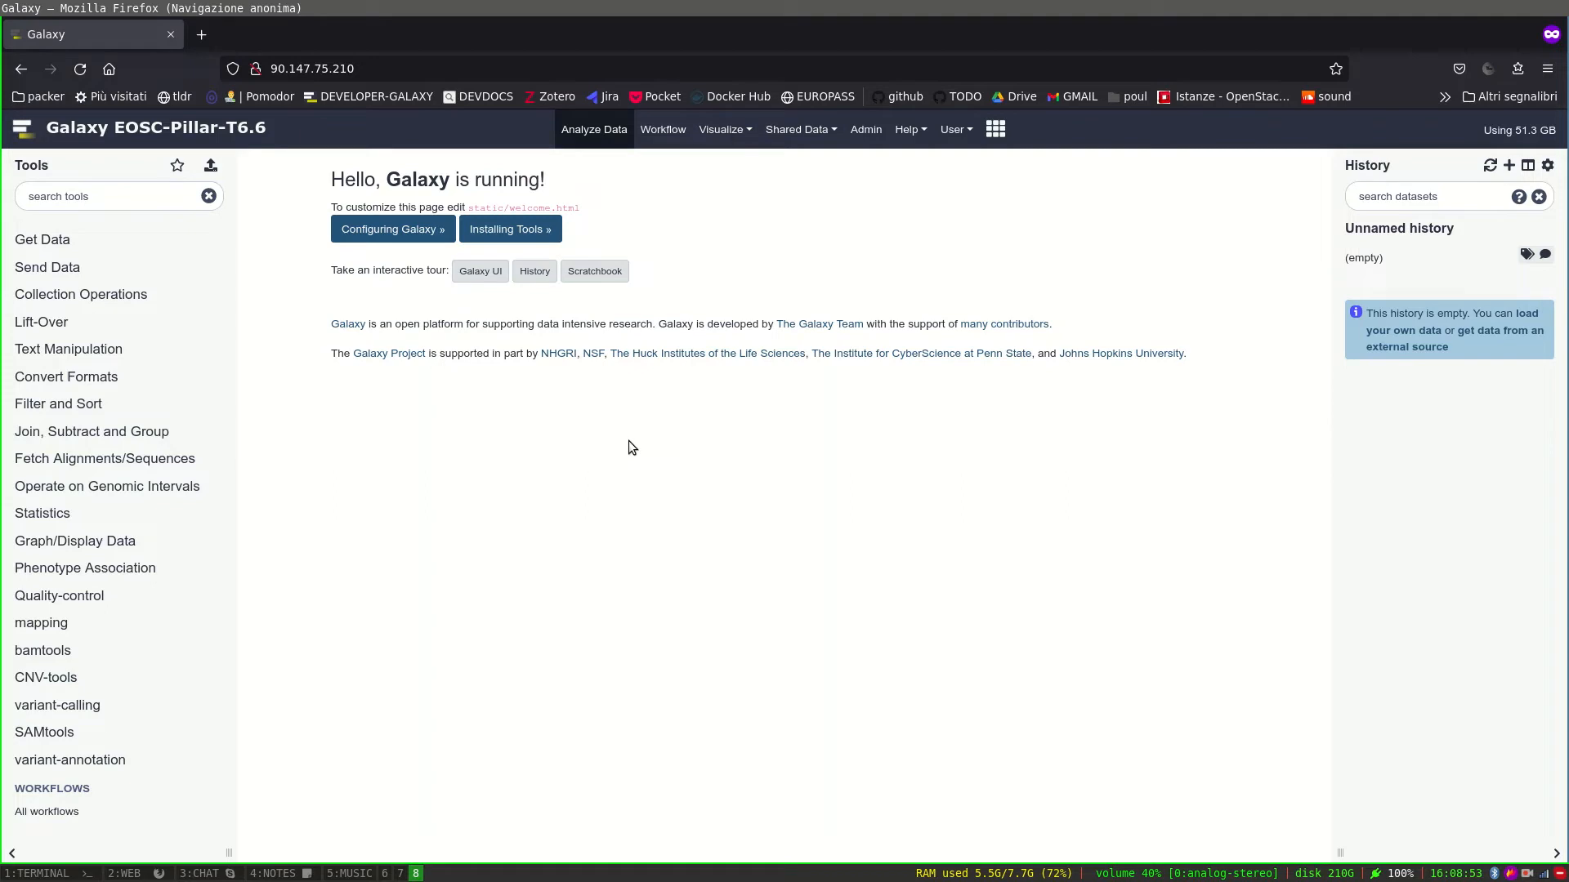
Open the 'somatic variants detection' workflow in the workflow editor.
left_click(71, 707)
scroll(74, 711, "down", 2)
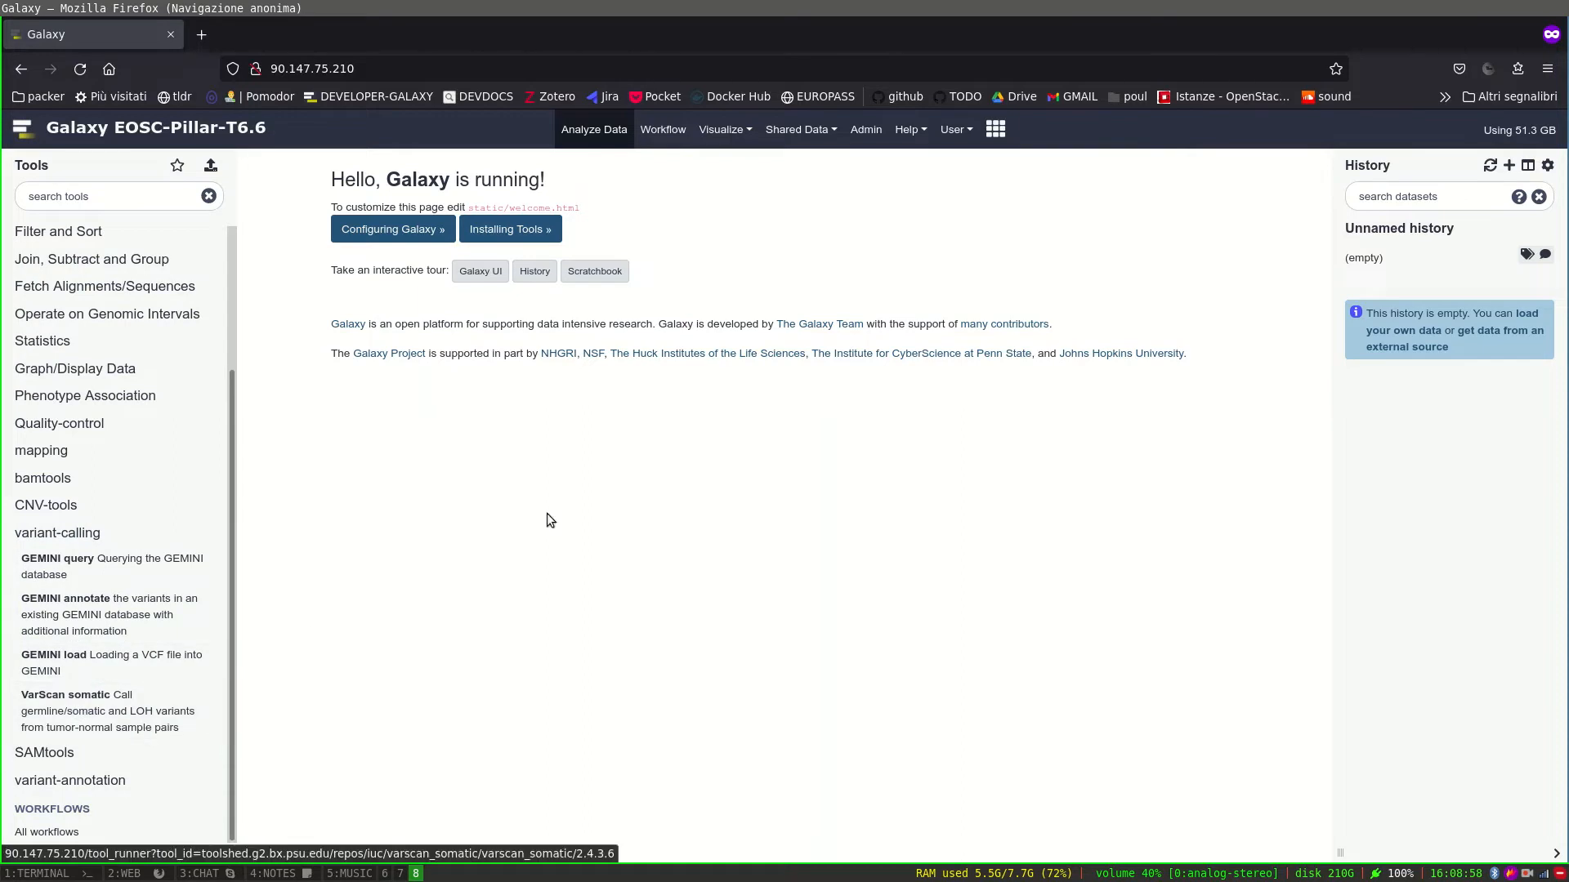
left_click(677, 144)
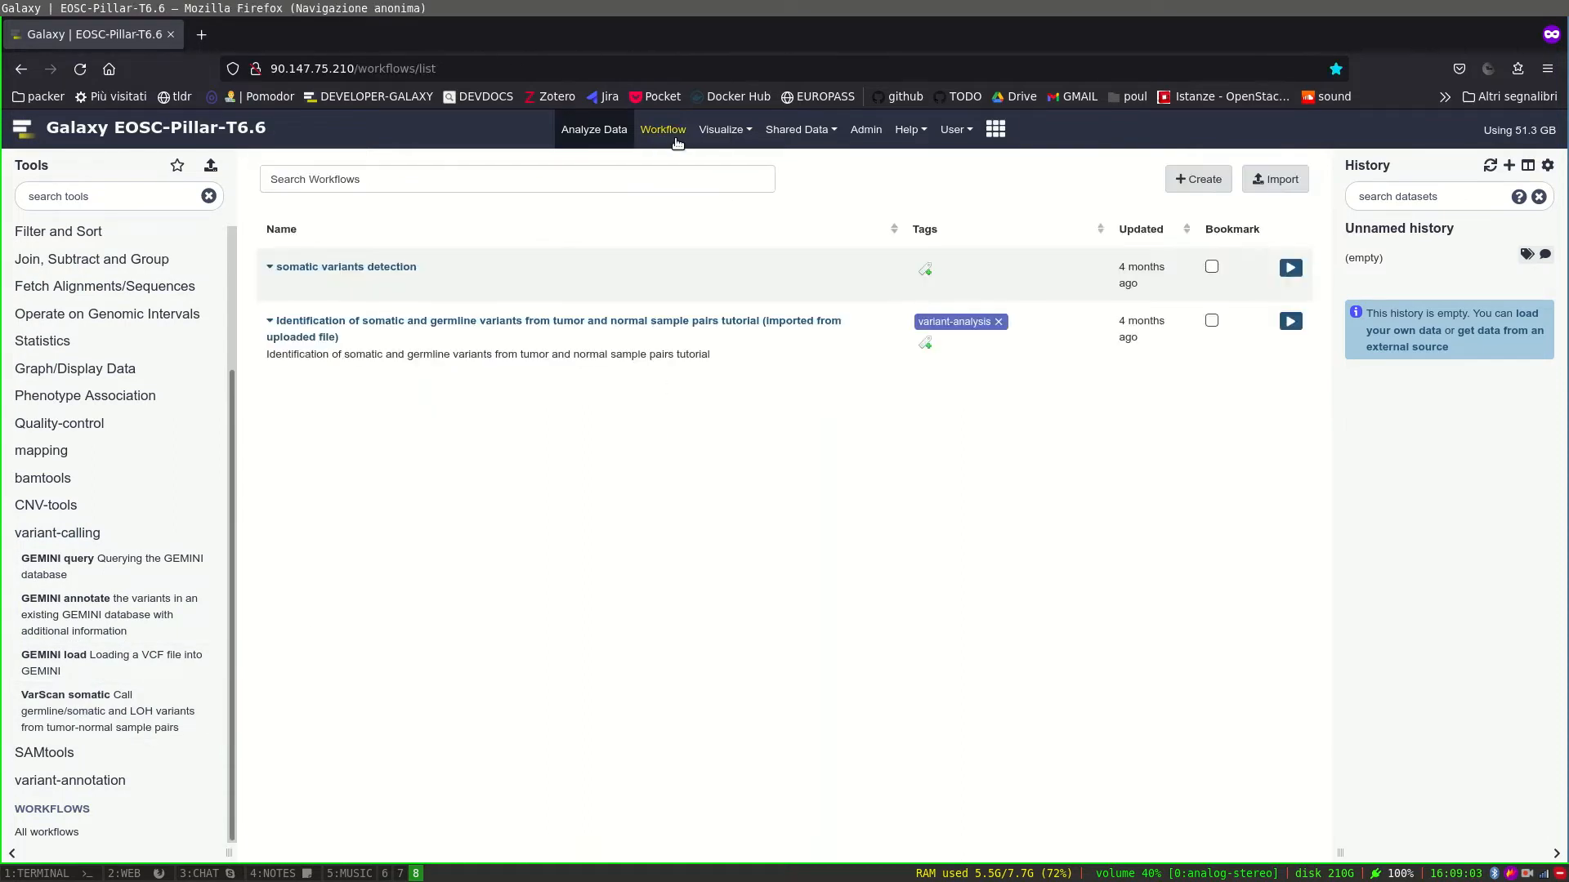
left_click(353, 271)
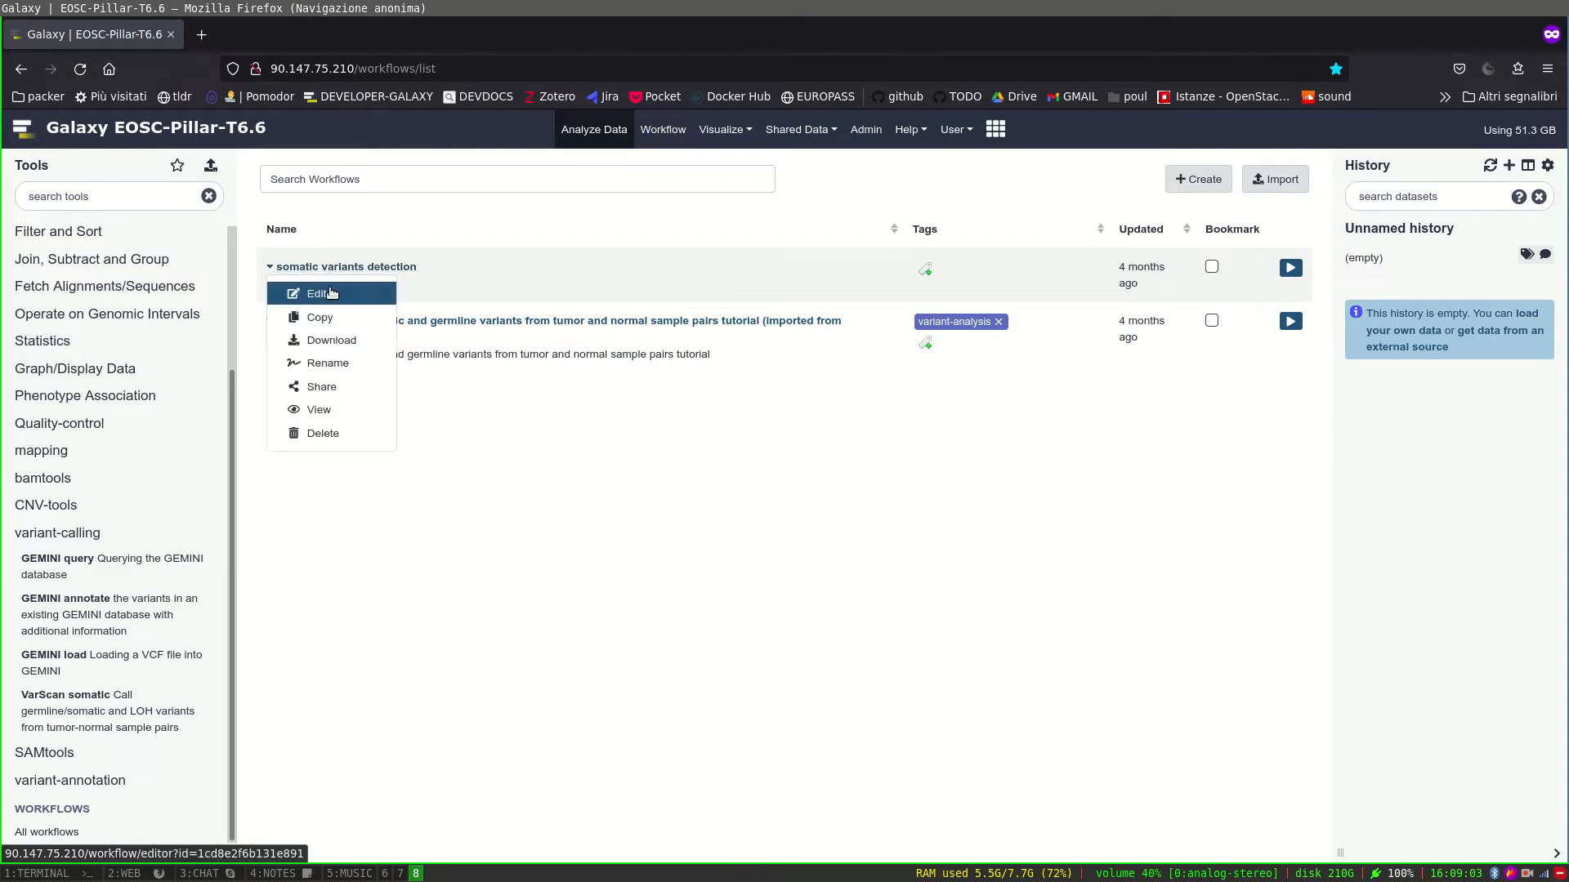
left_click(330, 288)
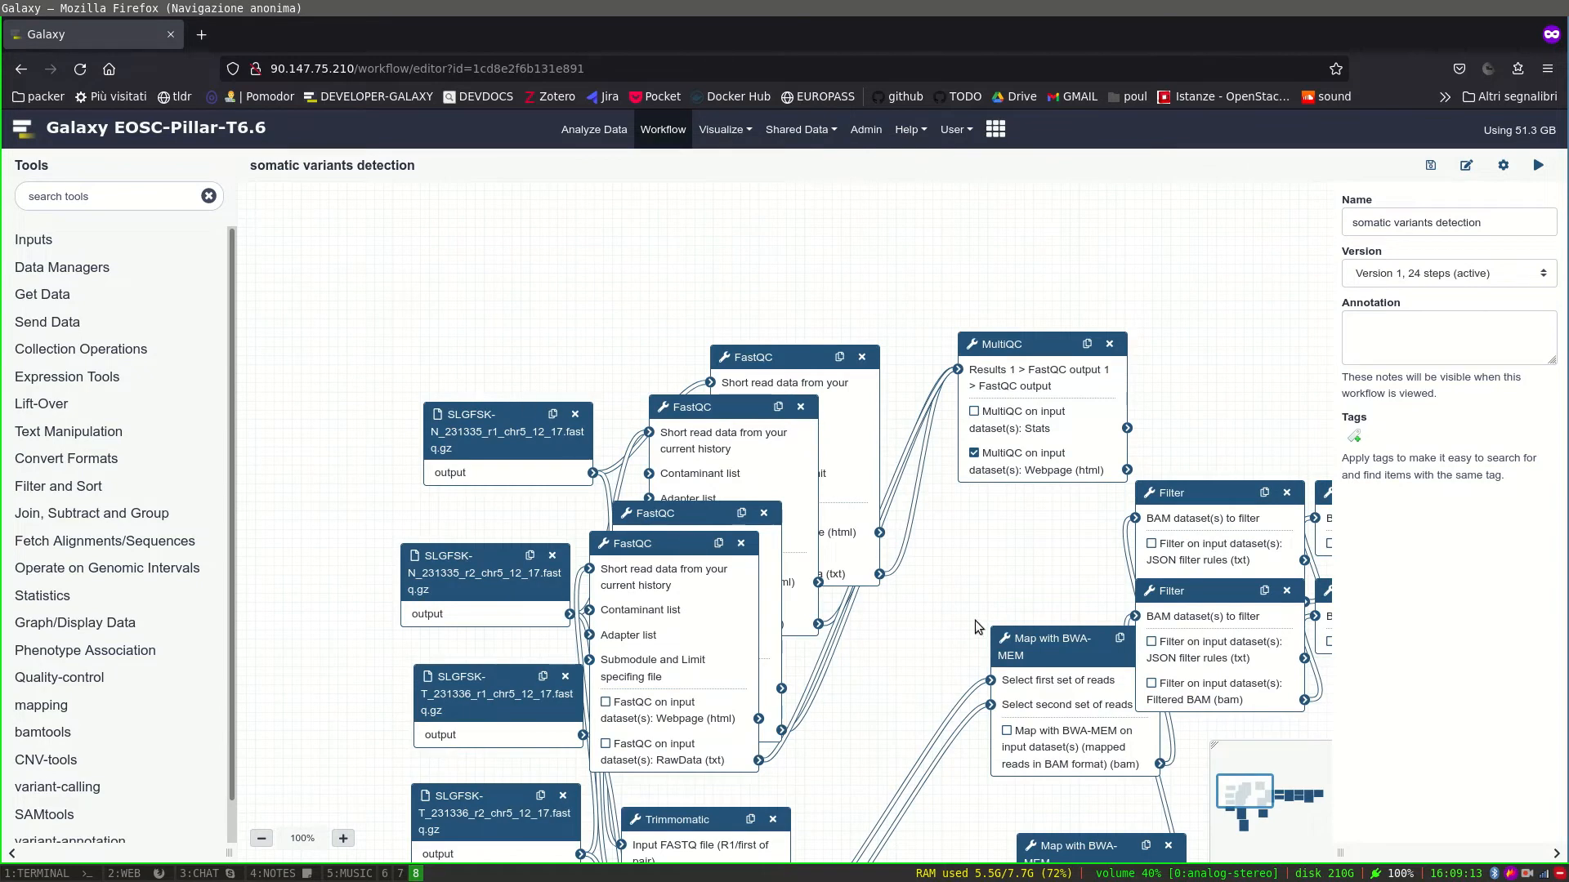
Pan across the pipeline from the RmDup and VarScan steps back to FastQC, then return home.
left_click_drag(1016, 557, 411, 296)
left_click_drag(862, 569, 403, 565)
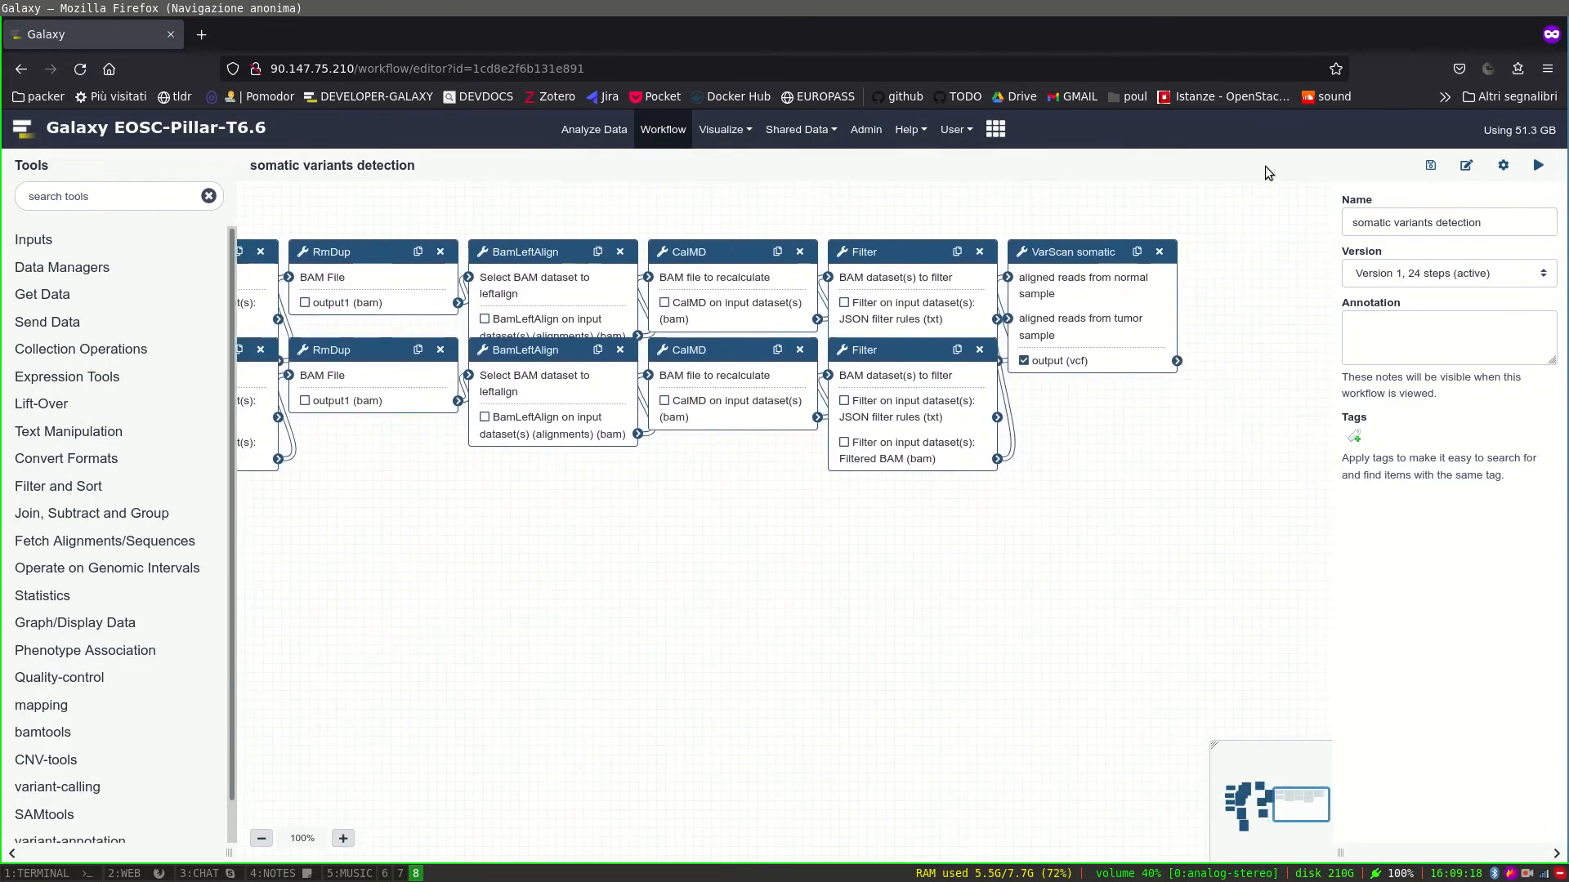
left_click_drag(556, 596, 1032, 777)
left_click_drag(790, 483, 872, 606)
left_click_drag(802, 486, 865, 581)
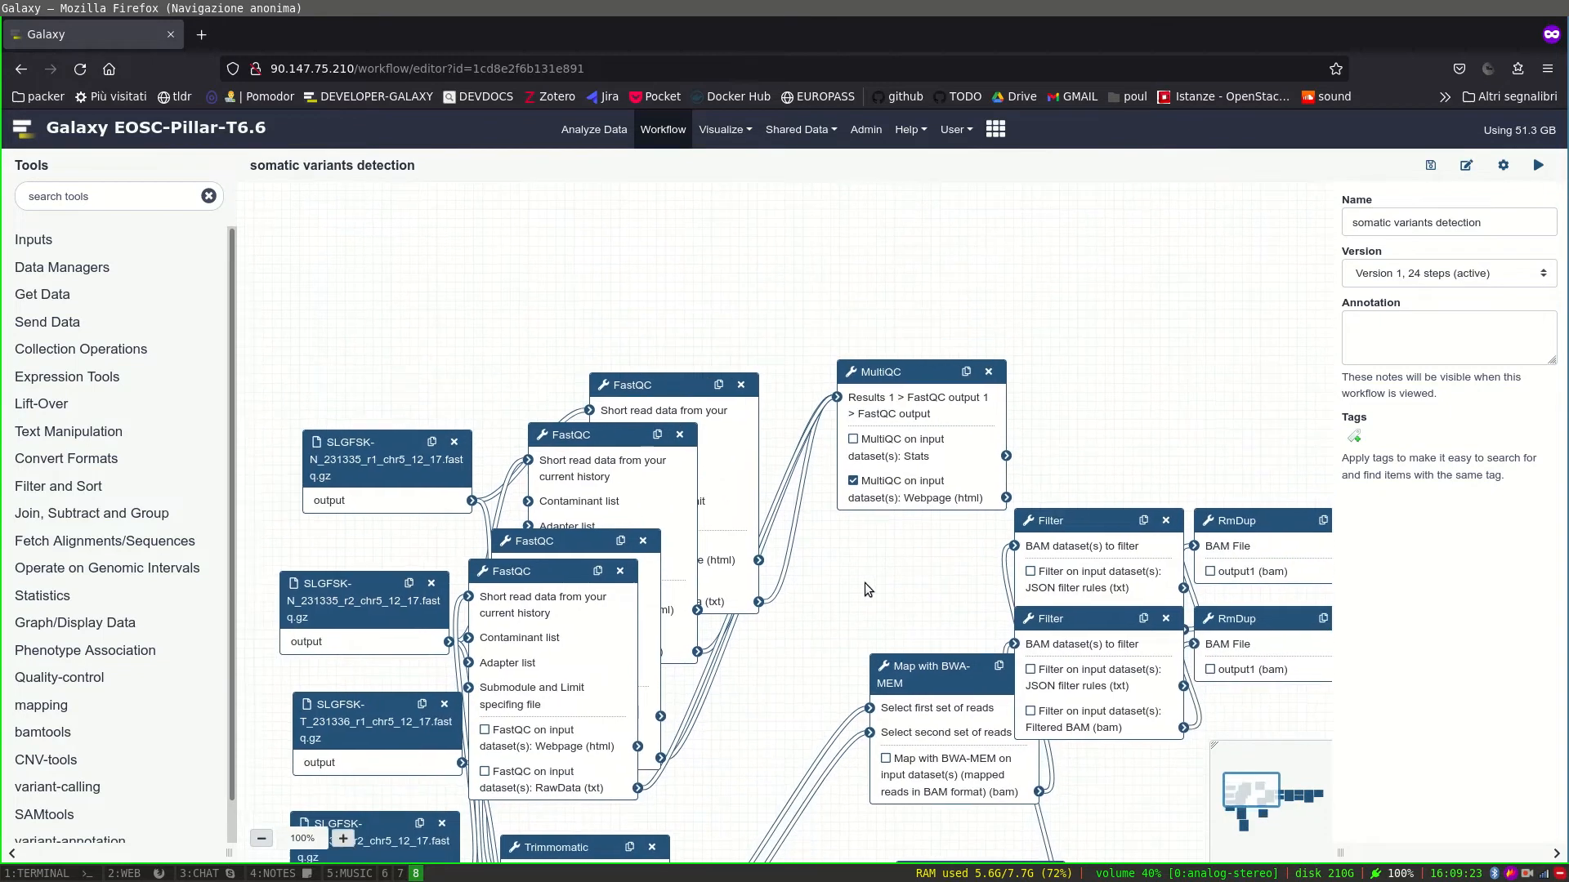
left_click_drag(588, 228, 445, 207)
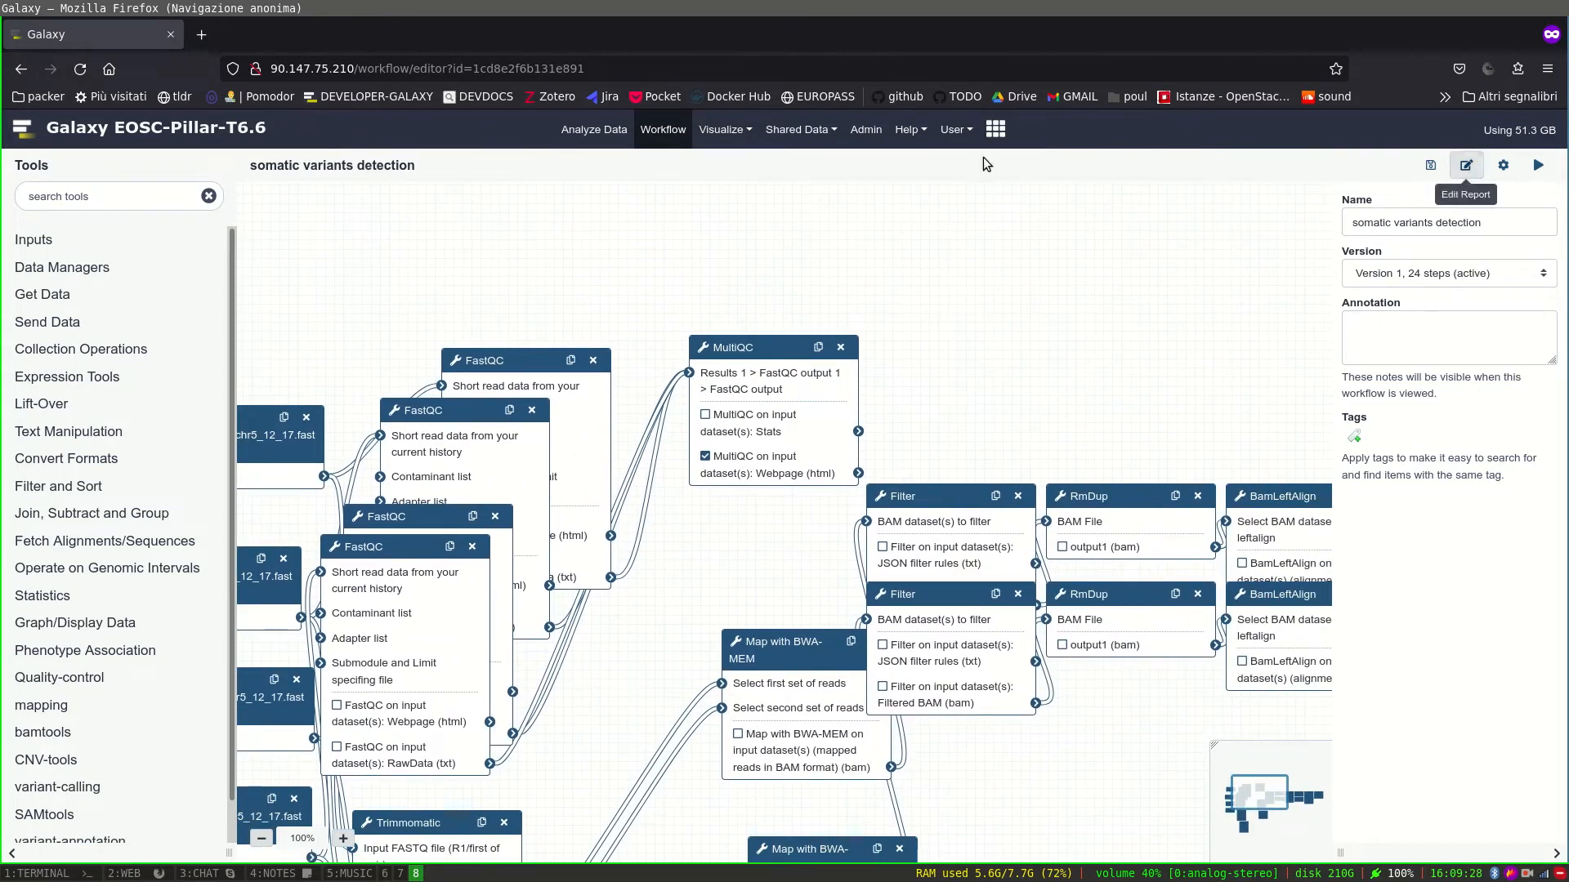
left_click(170, 131)
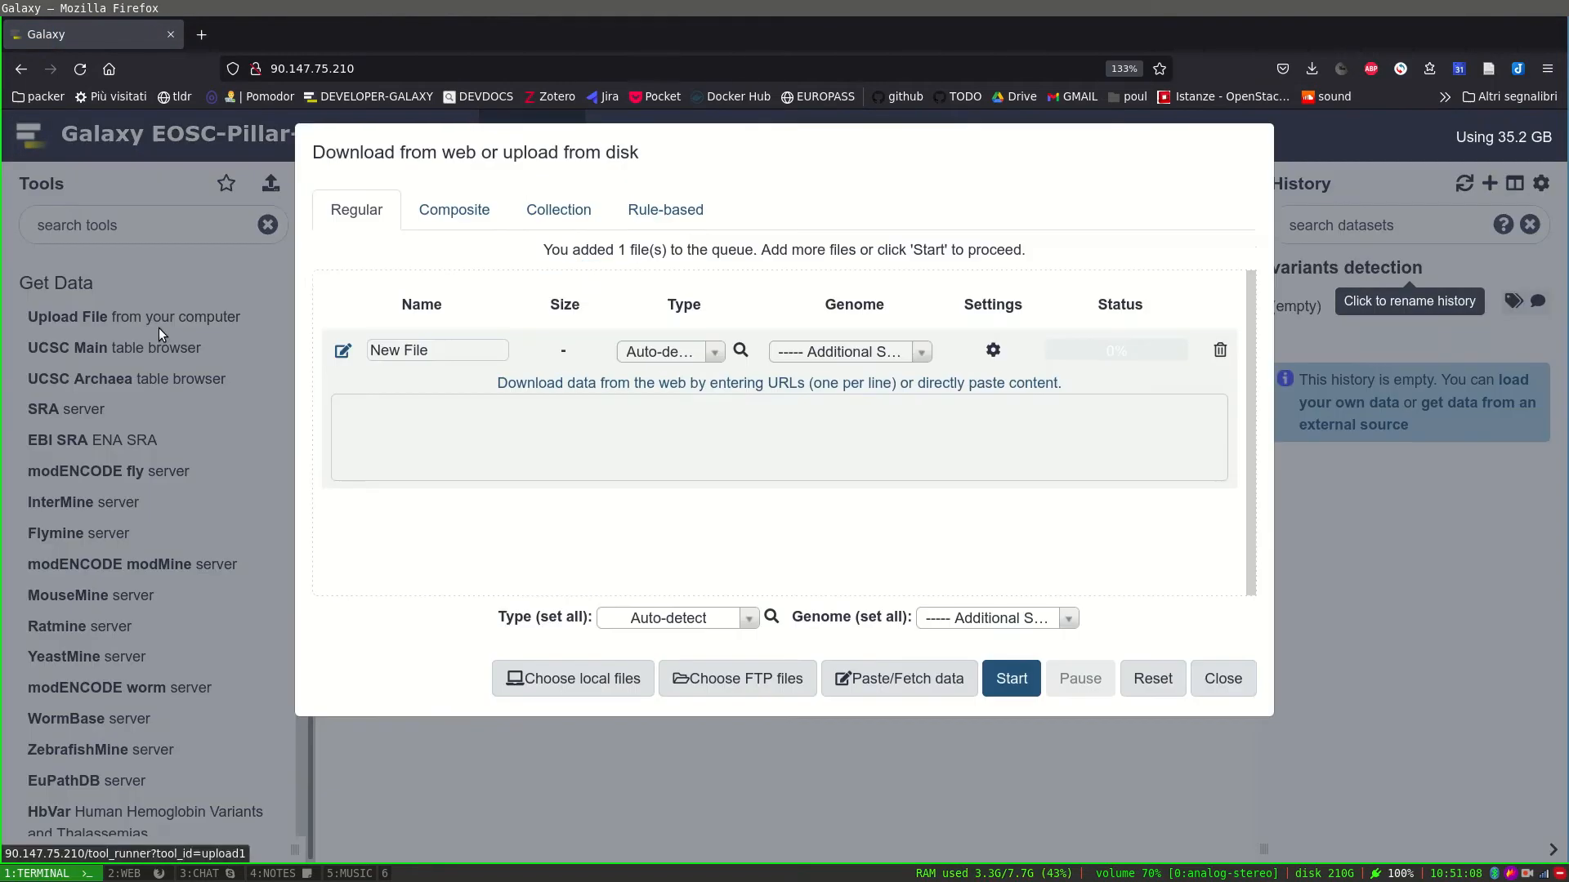
Paste the four zenodo FASTQ URLs into the uploader and start uploading them.
left_click(735, 454)
type("https://zenodo.org/record/2582555/files/SLGFSK-N_231335_r1_chr5_12_17.fastq.gz https://zenodo.org/record/2582555/files/SLGFSK-N_231335_r2_chr5_12_17.fastq.gz https://zenodo.org/record/2582555/files/SLGFSK-T_231336_r1_chr5_12_17.fastq.gz https://zenodo.org/record/2582555/files/SLGFSK-T_231336_r2_chr5_12_17.fastq.gz")
left_click(1025, 699)
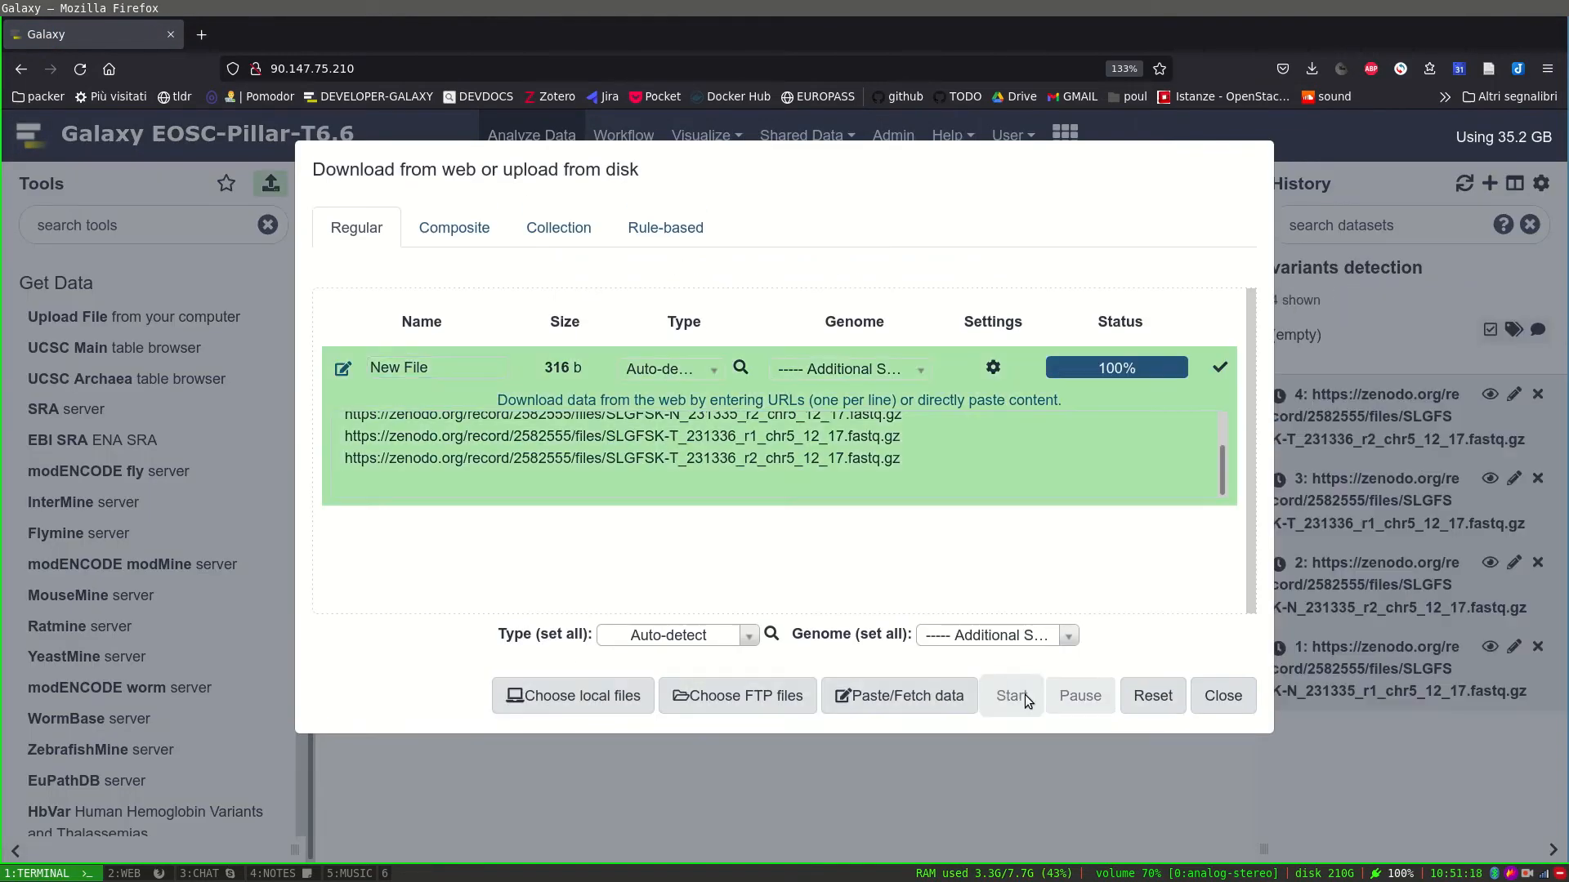
left_click(1223, 696)
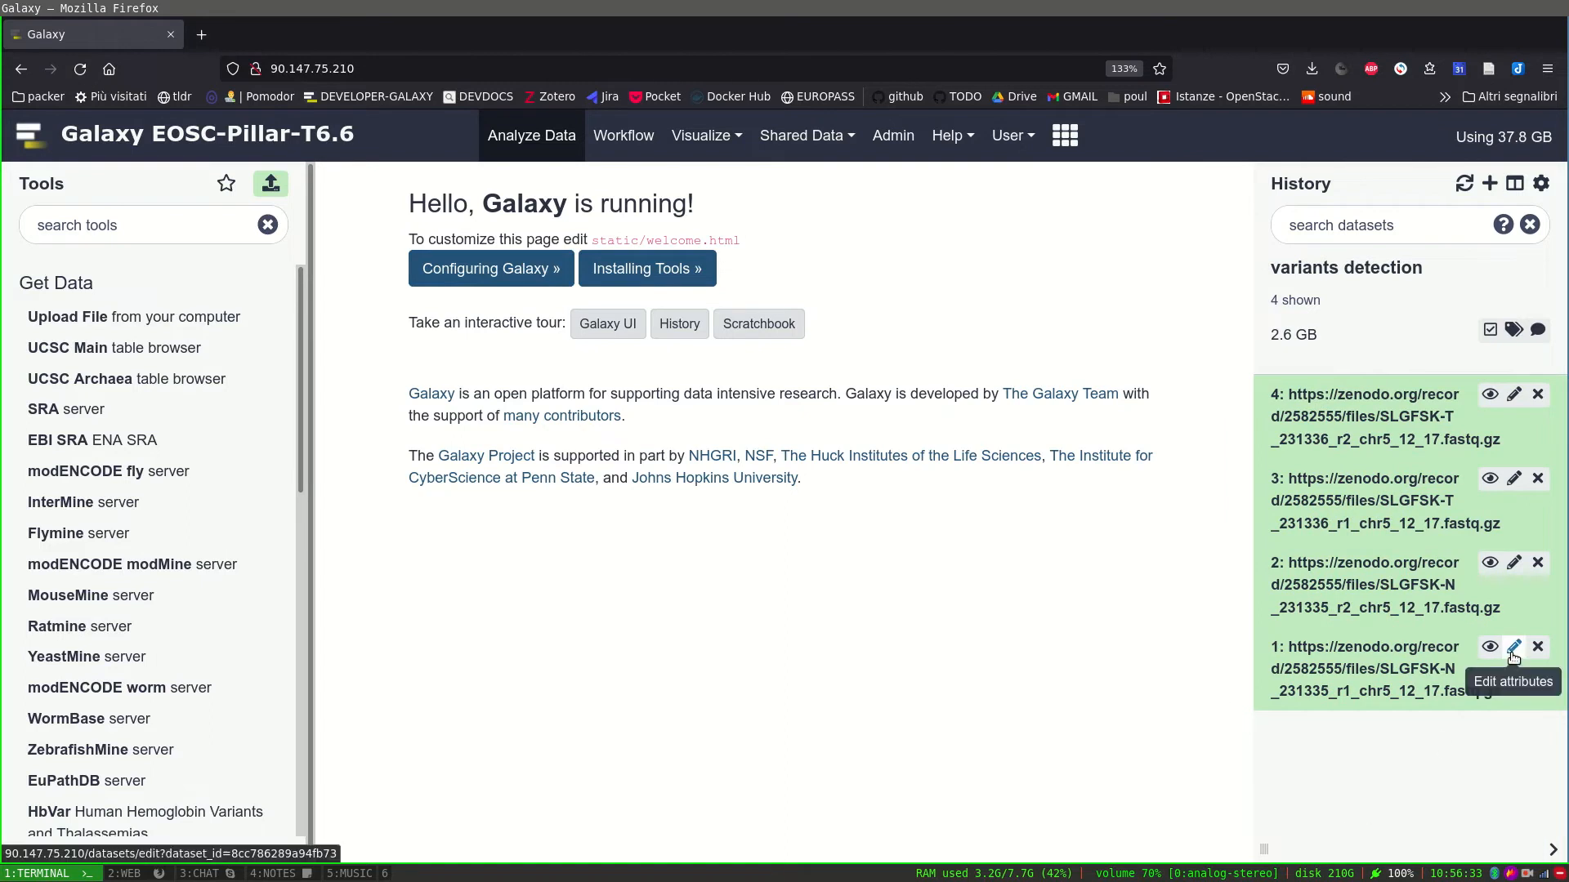
Shorten dataset 1's name to its SLGFSK file name by deleting the URL prefix.
left_click(1512, 654)
left_click_drag(615, 386, 268, 396)
key("BackSpace")
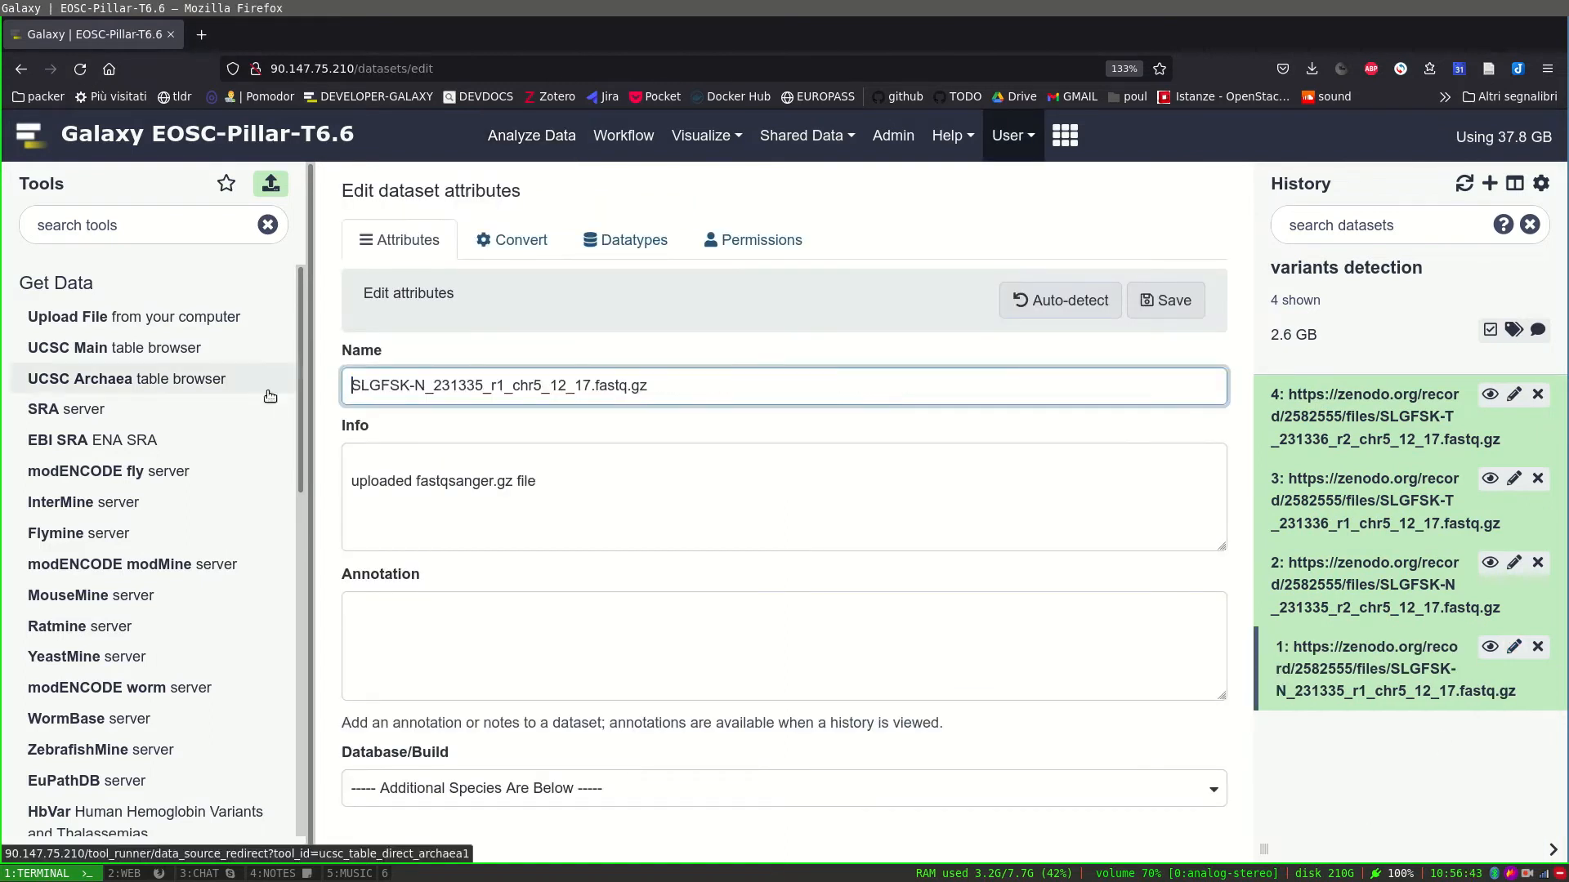
key("Return")
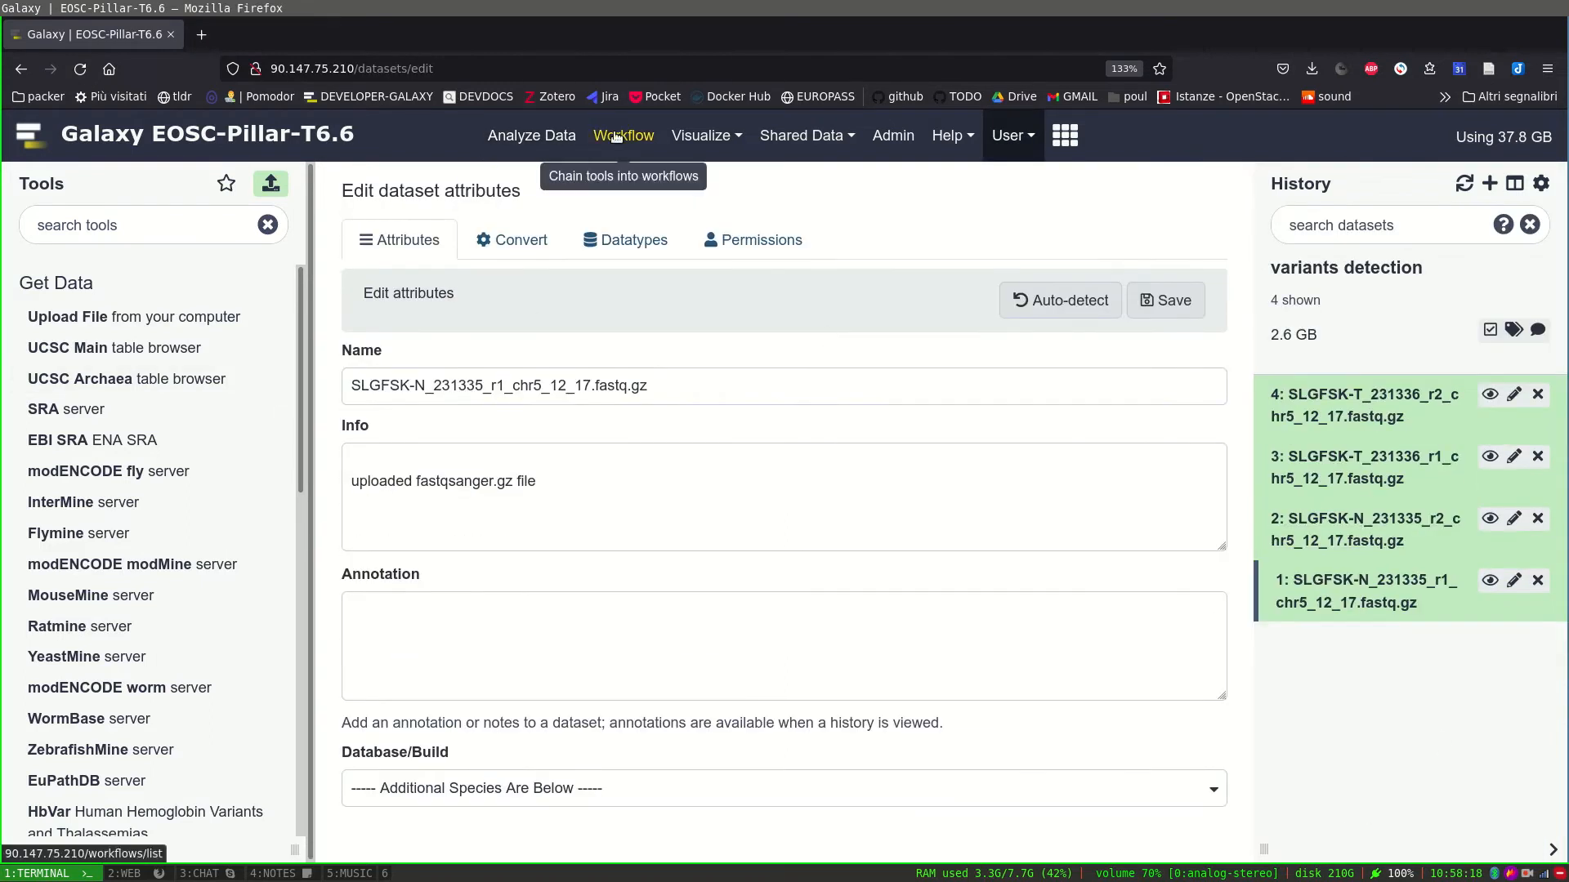
left_click(617, 136)
Start a run, assigning datasets 1 and 2 and the r1/r2 tumor datasets to inputs 1–4.
left_click(1199, 318)
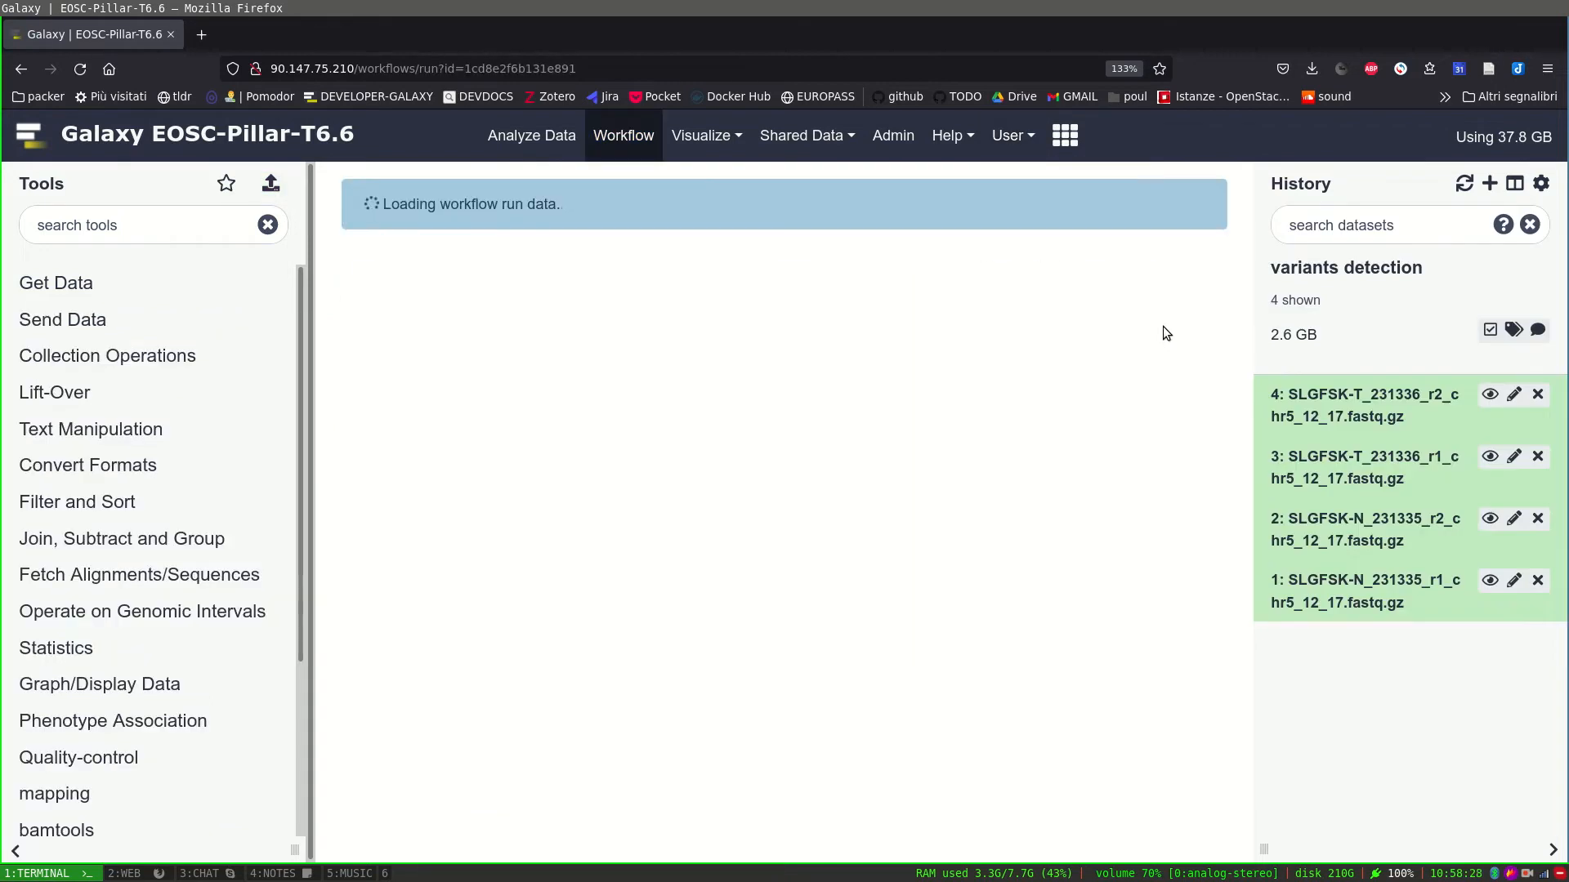
left_click(770, 479)
left_click(630, 713)
left_click(638, 585)
left_click(638, 760)
left_click(607, 691)
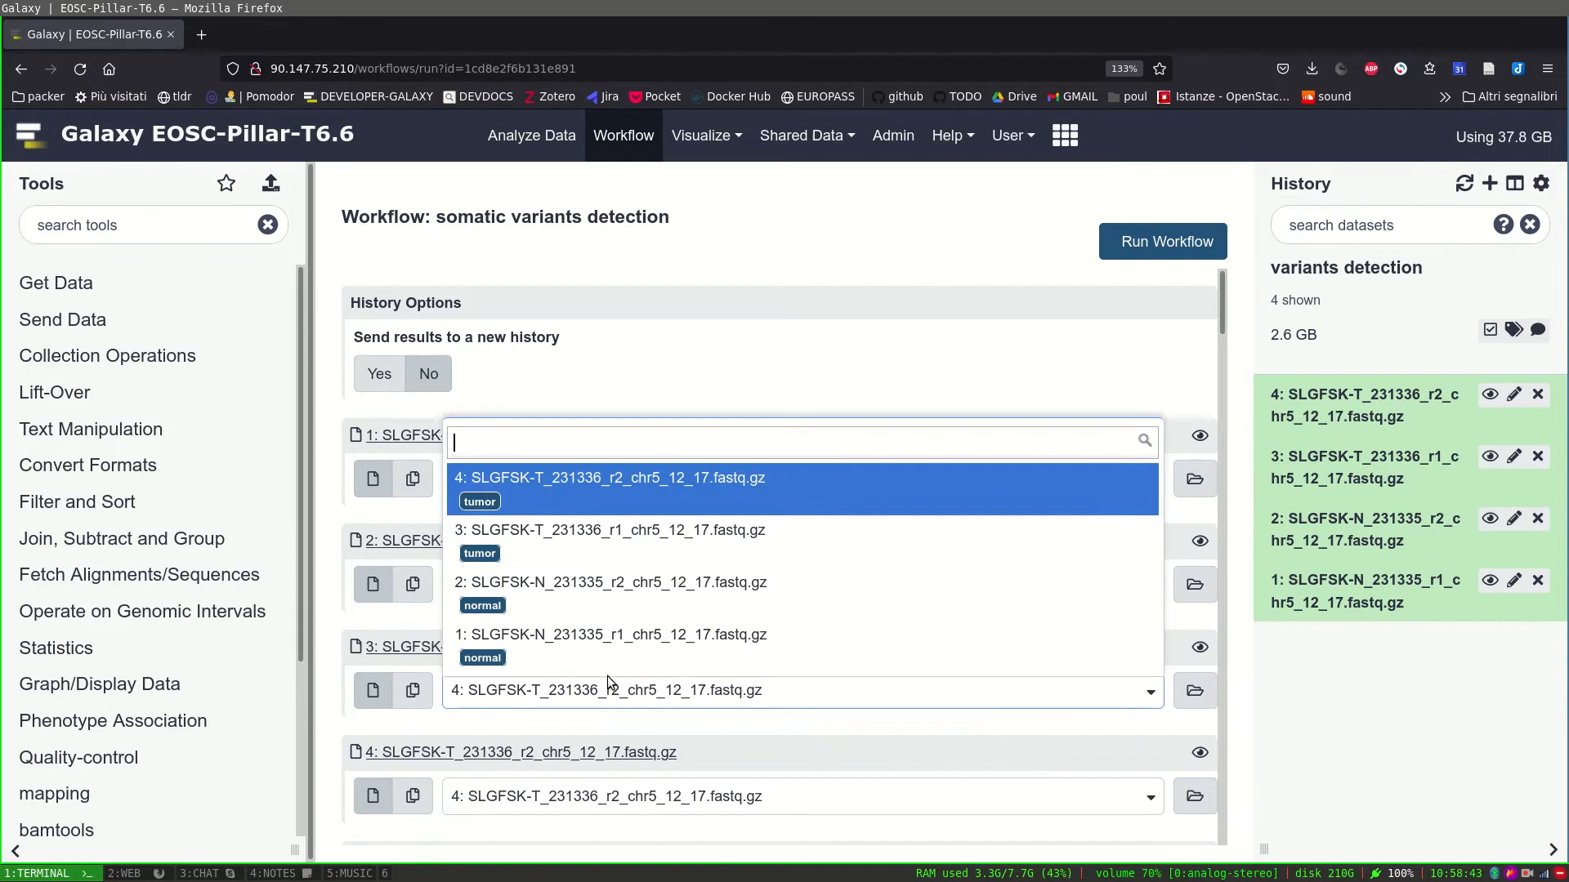
left_click(629, 539)
scroll(641, 621, "down", 2)
left_click(645, 699)
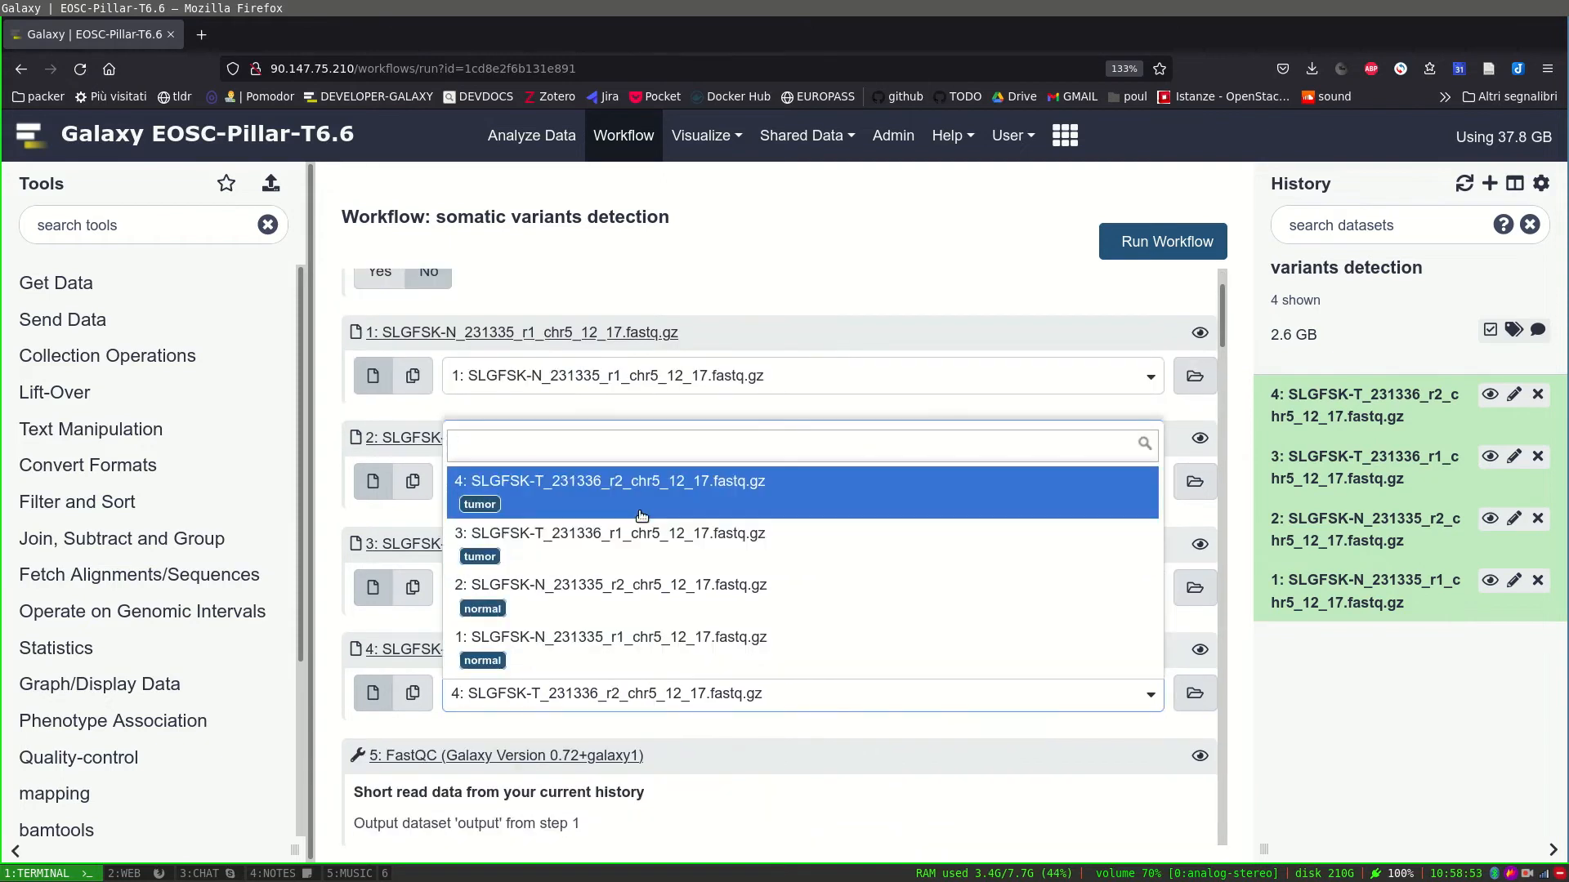
left_click(641, 514)
Review the run form and launch the somatic variants detection workflow.
scroll(708, 747, "down", 10)
scroll(718, 699, "down", 5)
scroll(717, 696, "up", 10)
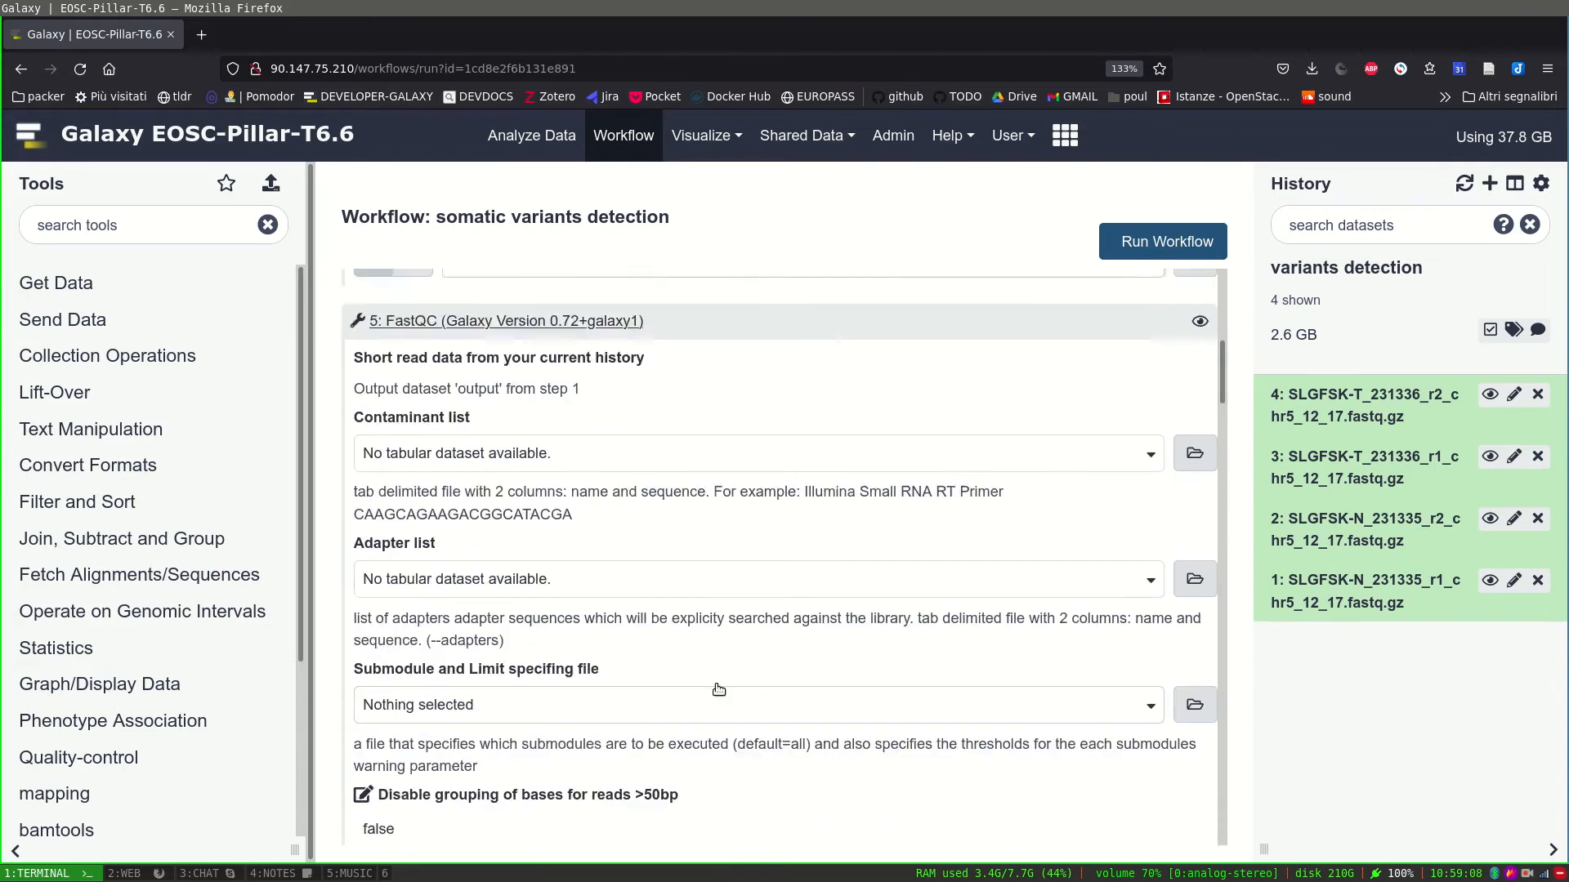
scroll(716, 684, "up", 10)
left_click(1142, 242)
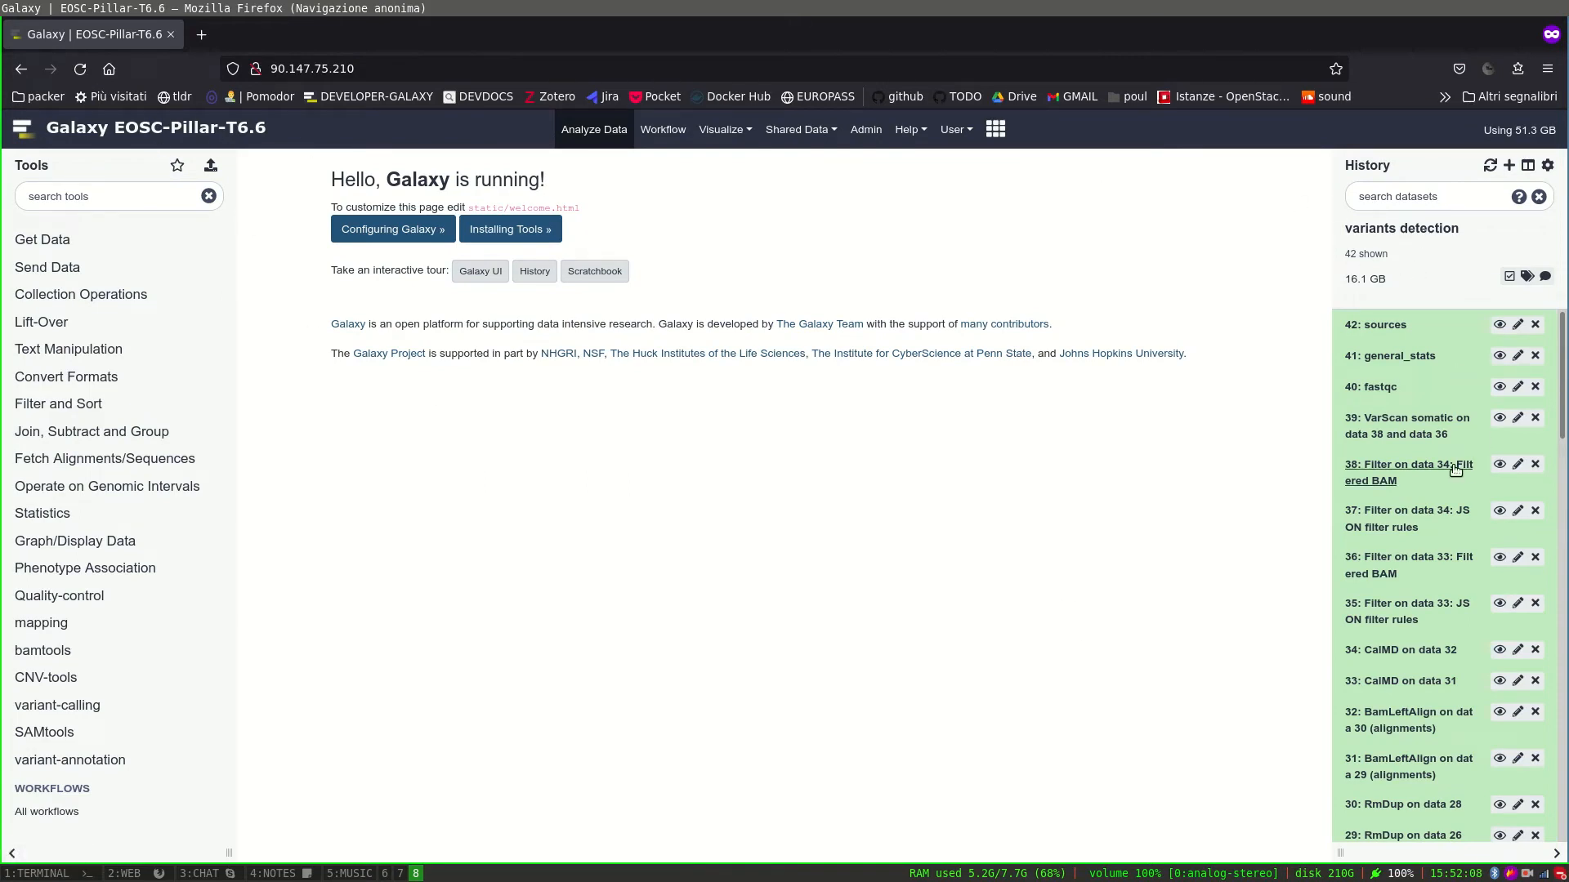
Display VarScan somatic VCF dataset 39 and scroll through its chr12 variant rows.
left_click(1500, 419)
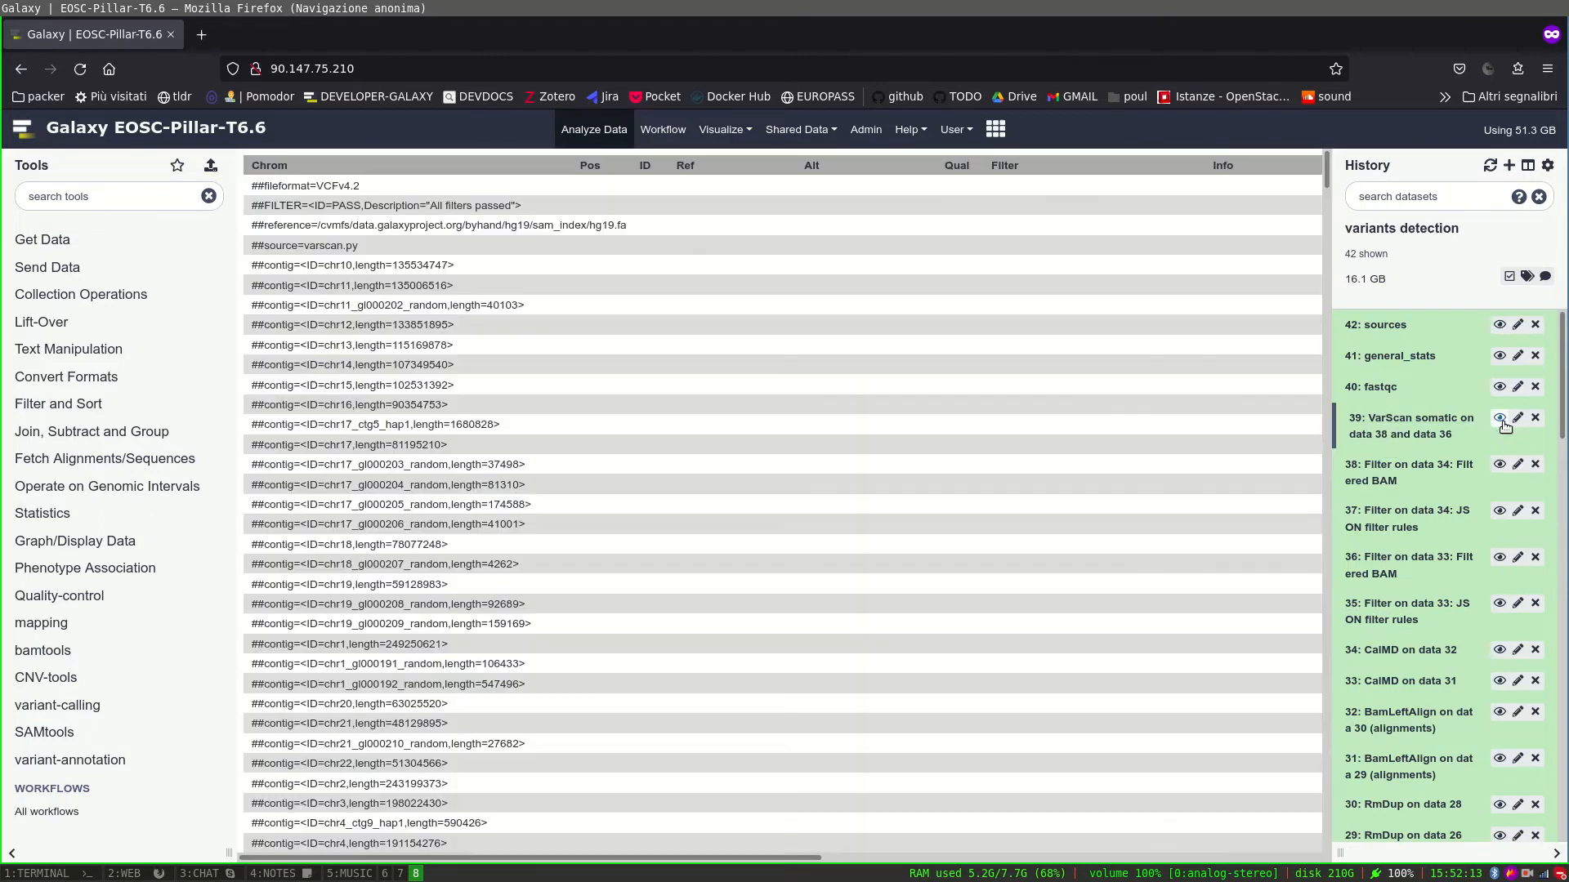
scroll(716, 564, "down", 15)
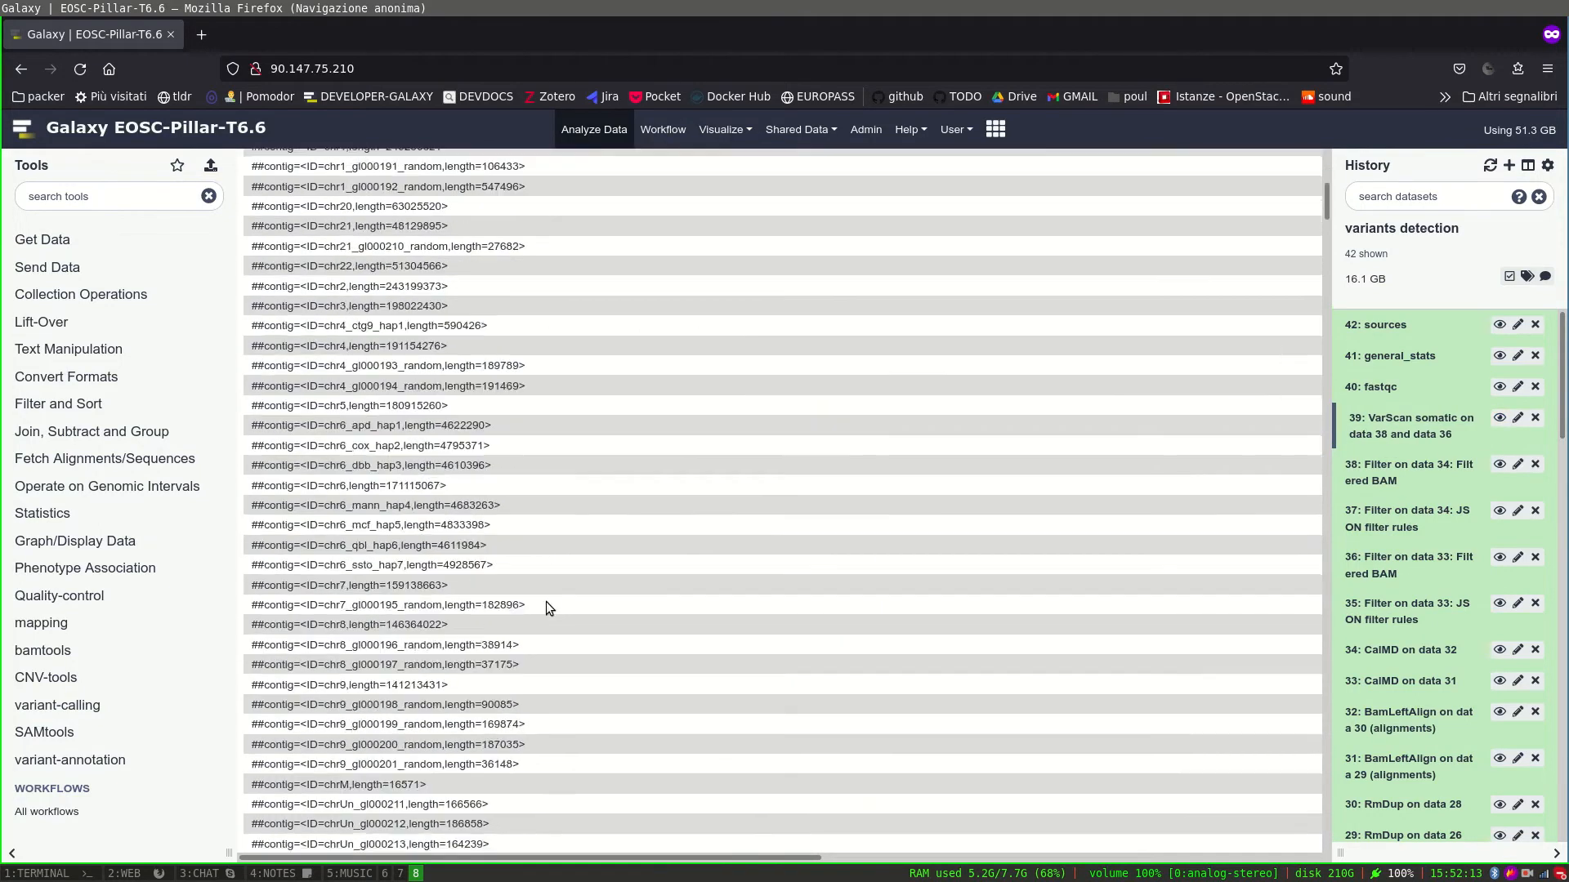
scroll(551, 590, "down", 15)
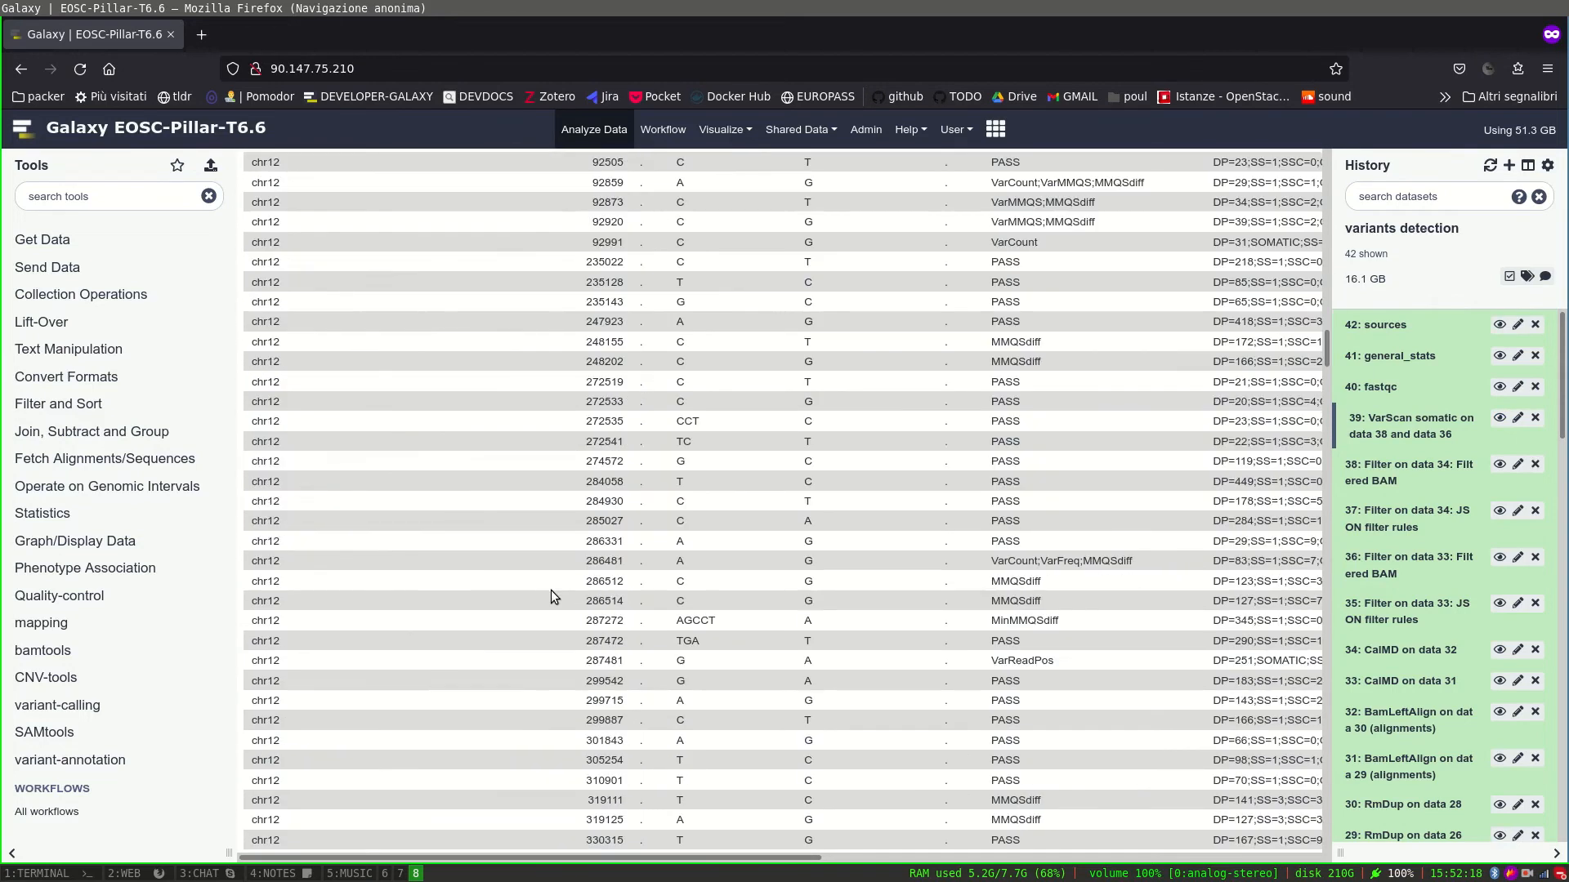
scroll(551, 590, "up", 3)
scroll(550, 590, "down", 2)
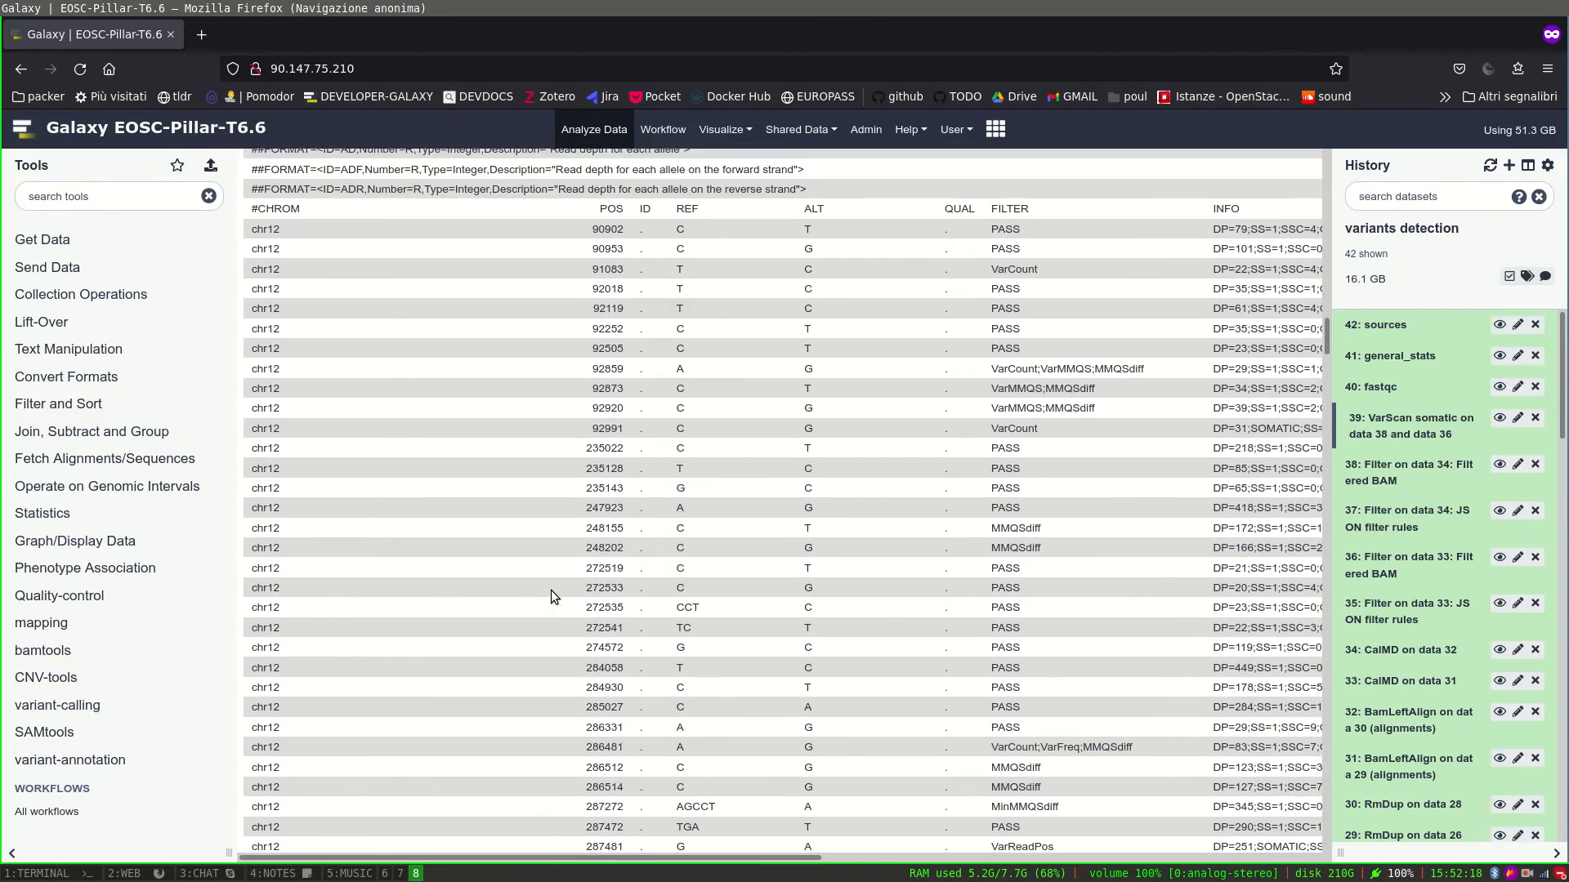
scroll(783, 751, "down", 14)
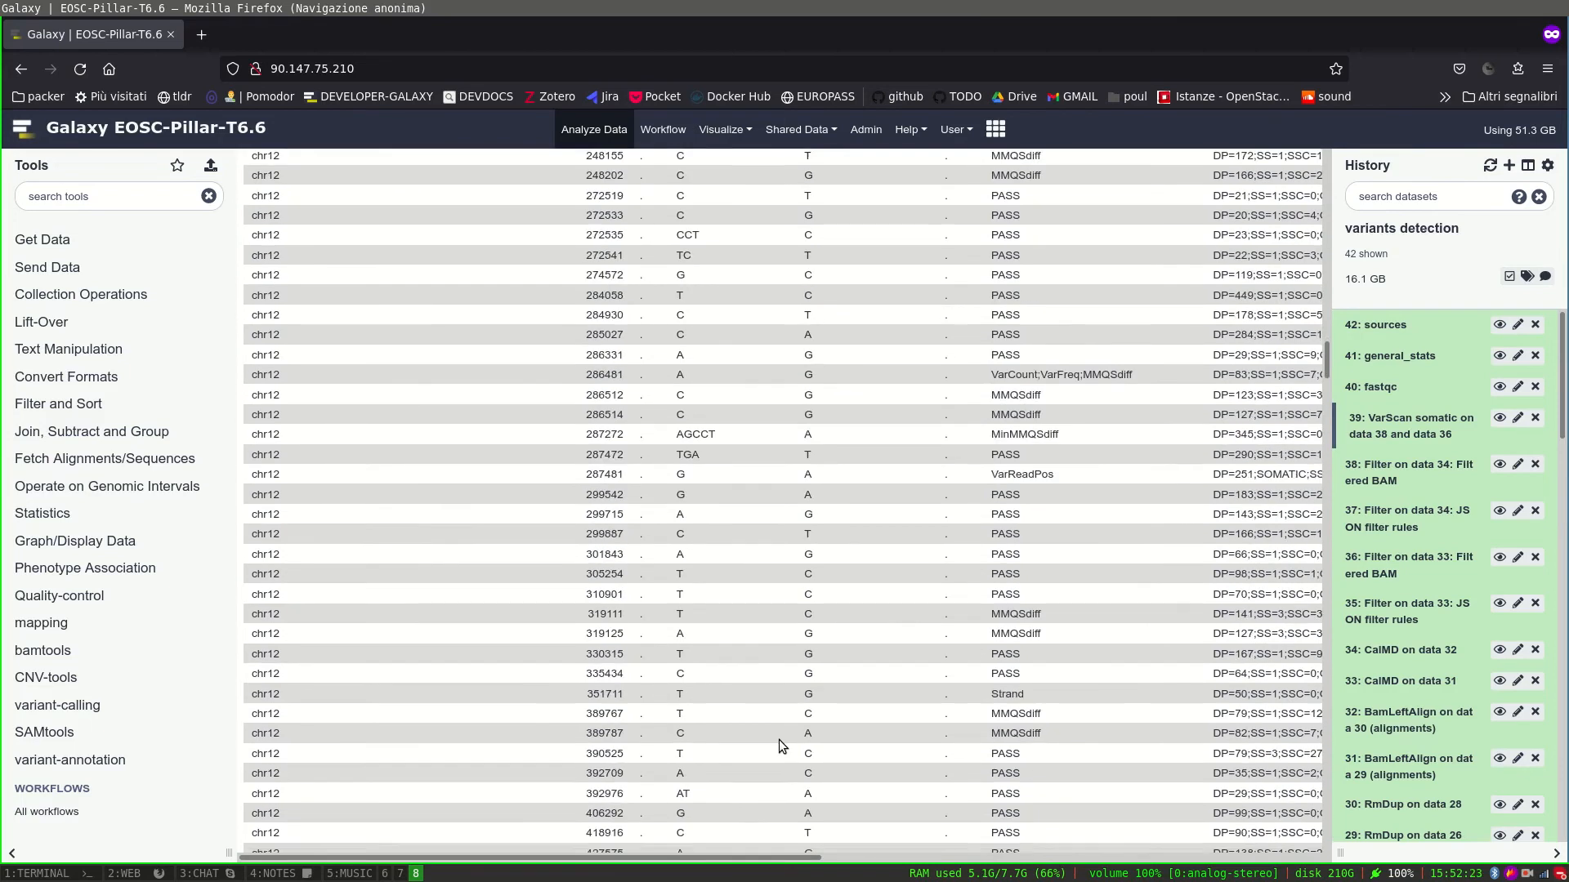
scroll(773, 728, "up", 6)
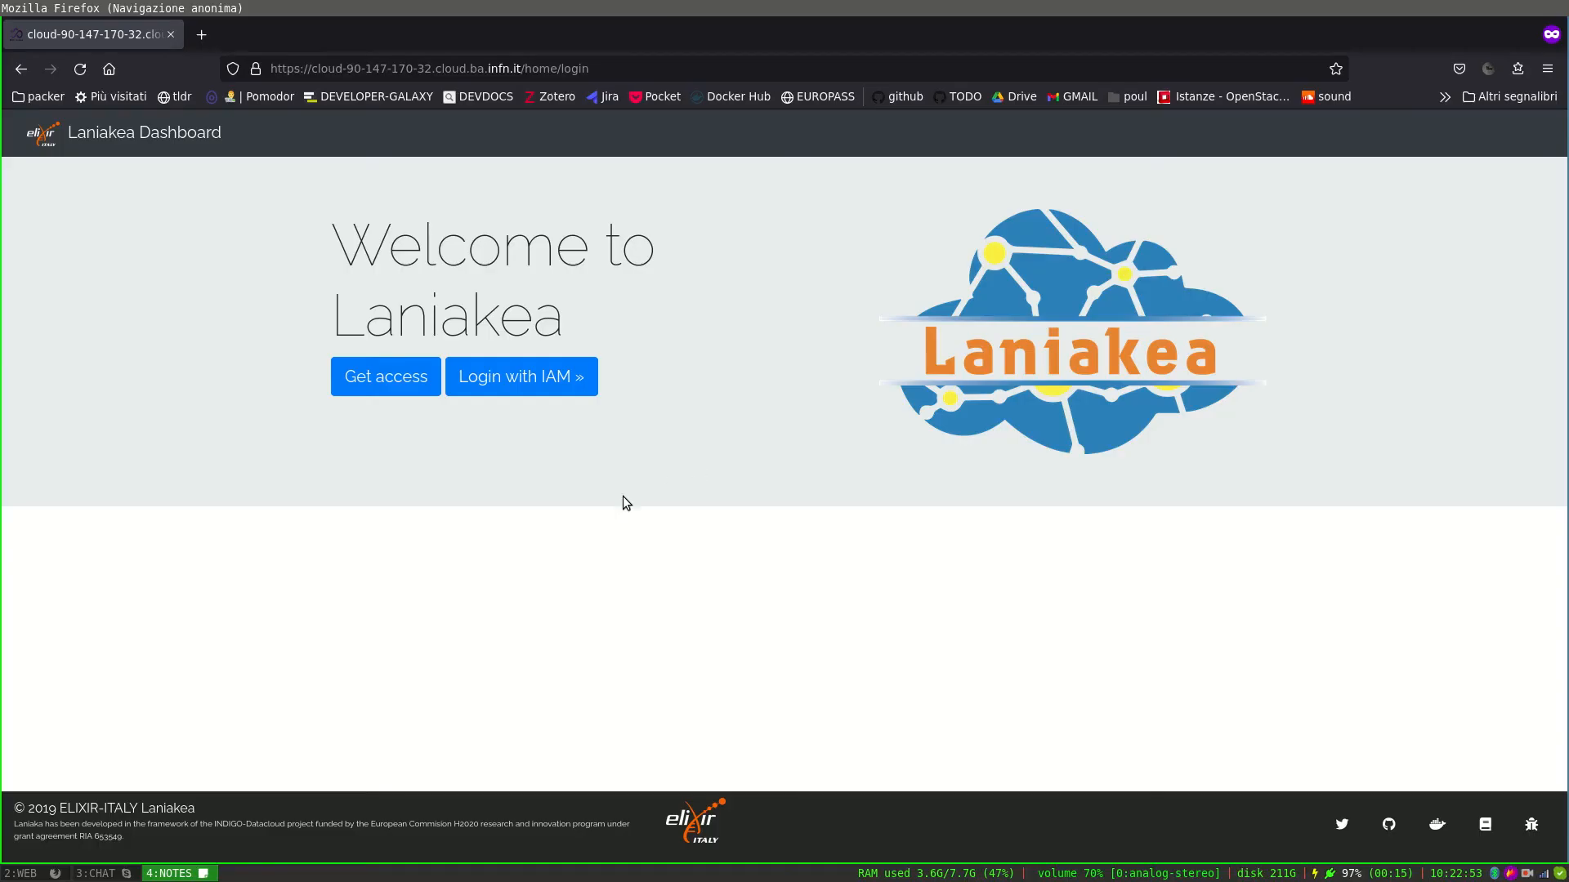
Sign in to Laniakea with IAM and configure Galaxy under the elixir-italy project.
left_click(555, 377)
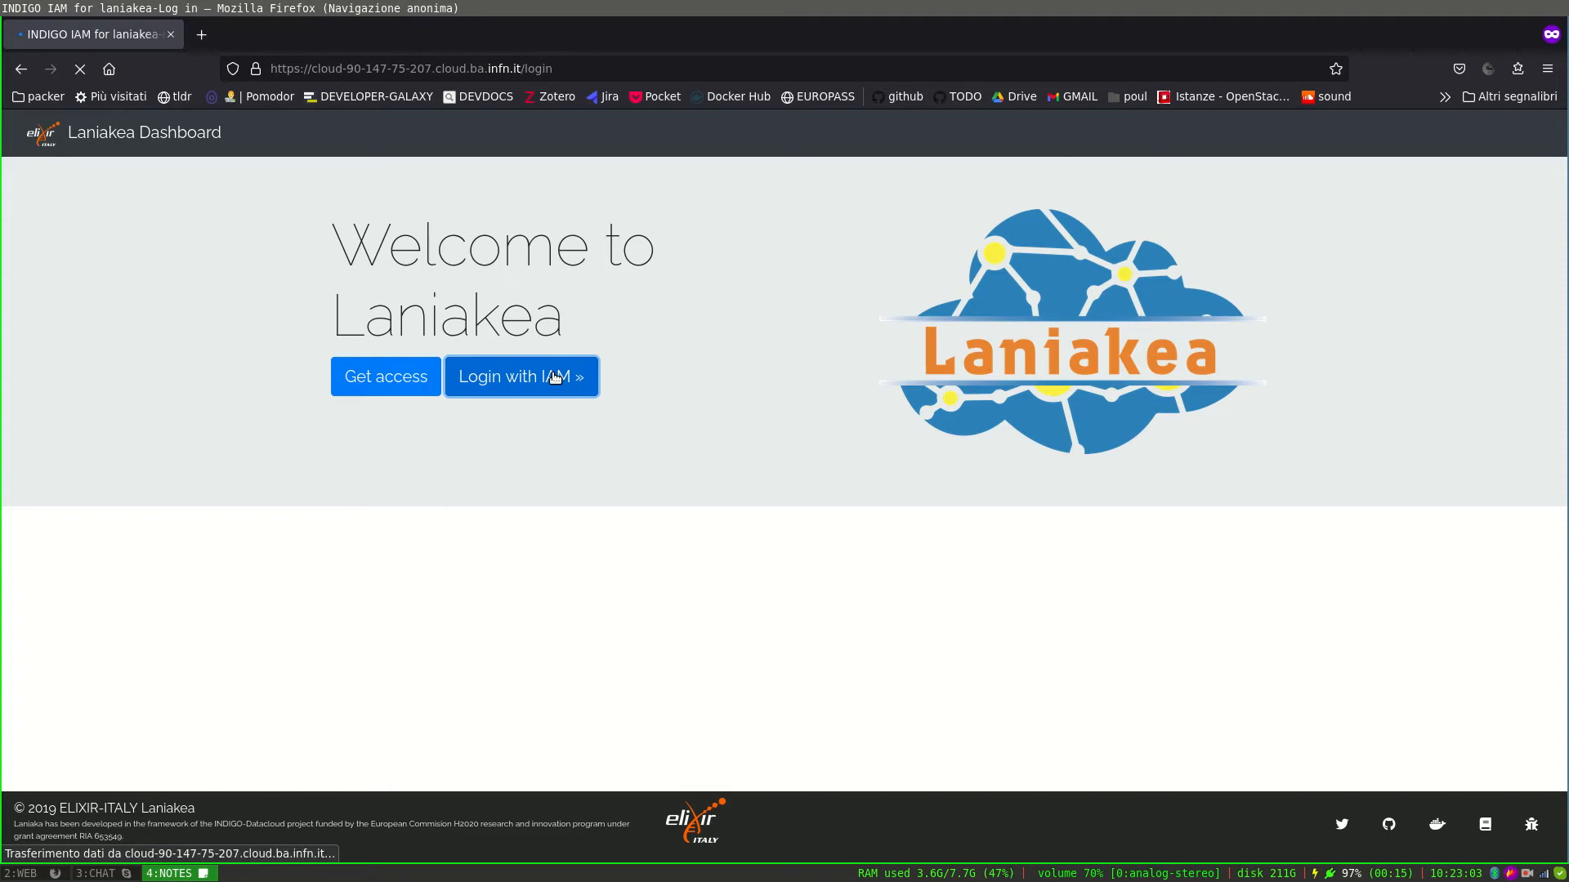
left_click(804, 426)
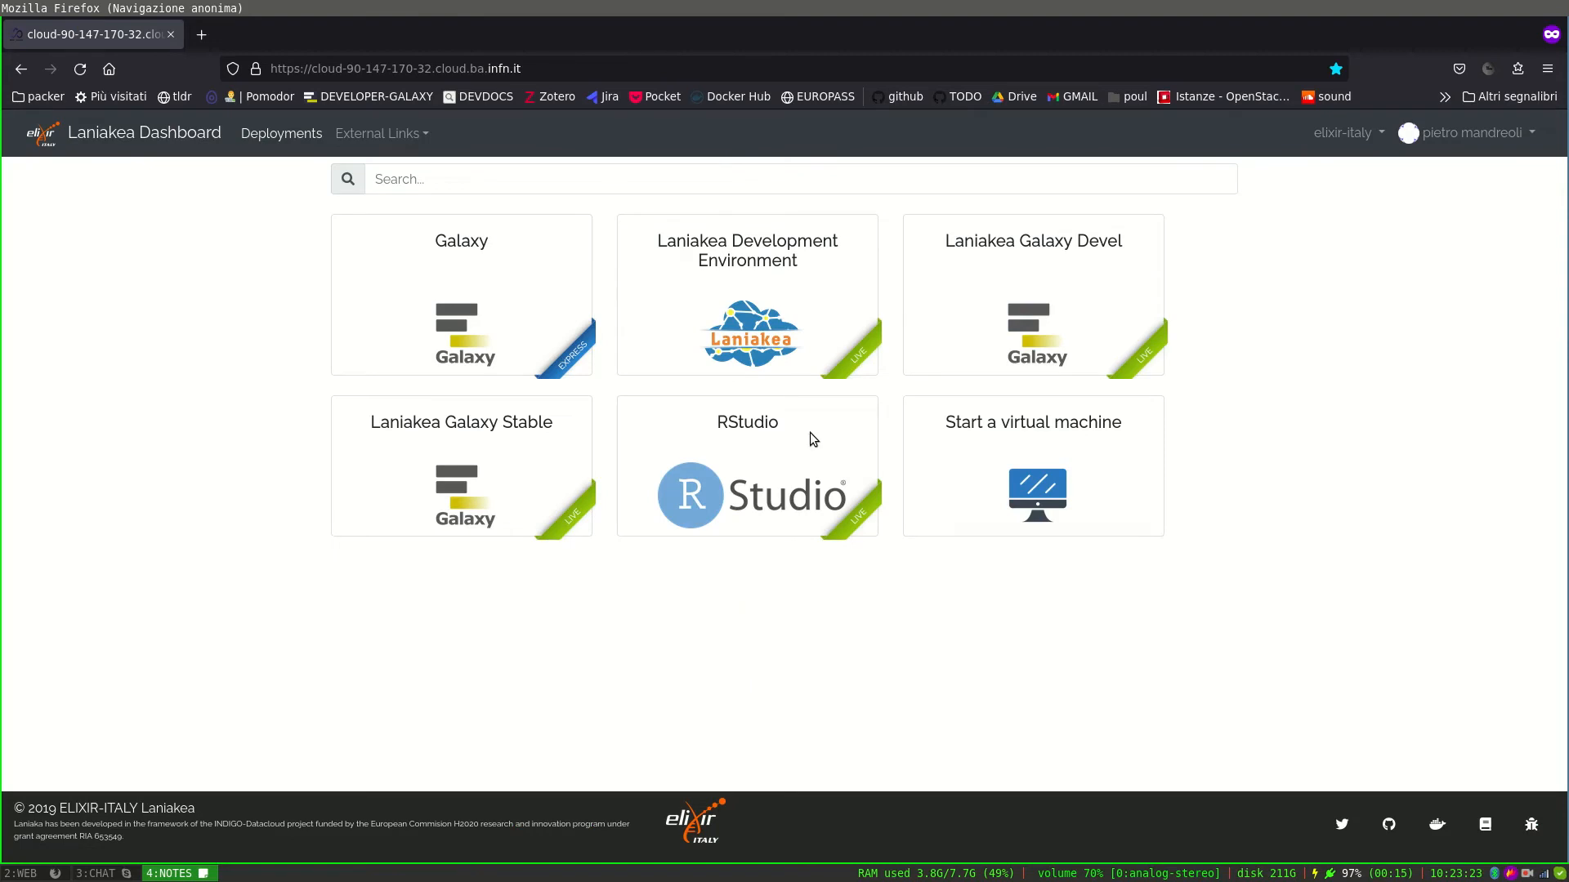
mouse_move(541, 362)
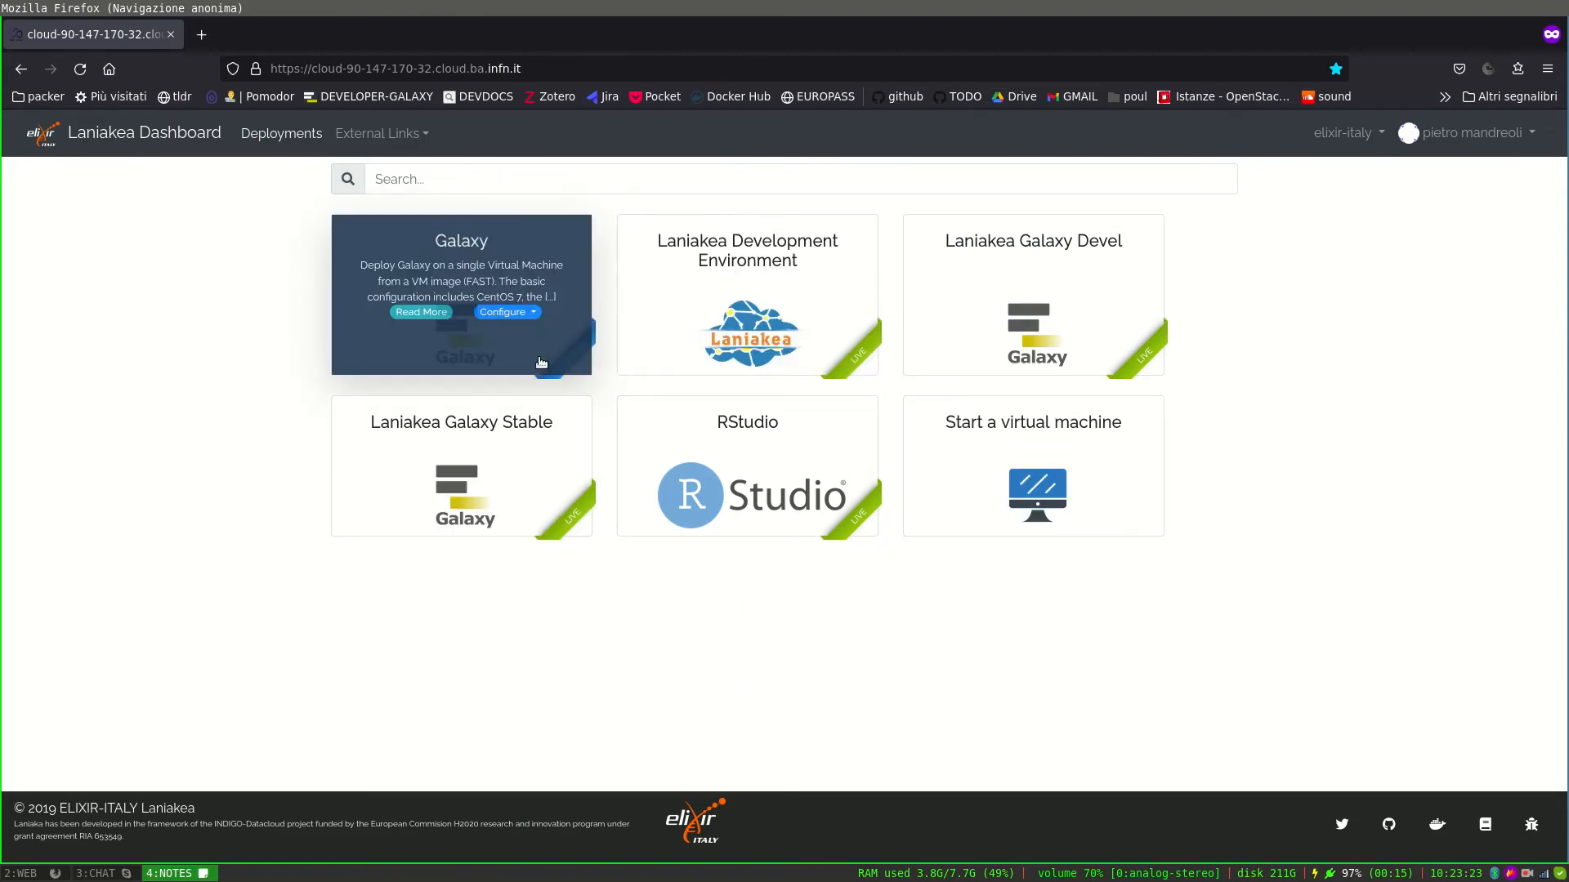
left_click(519, 317)
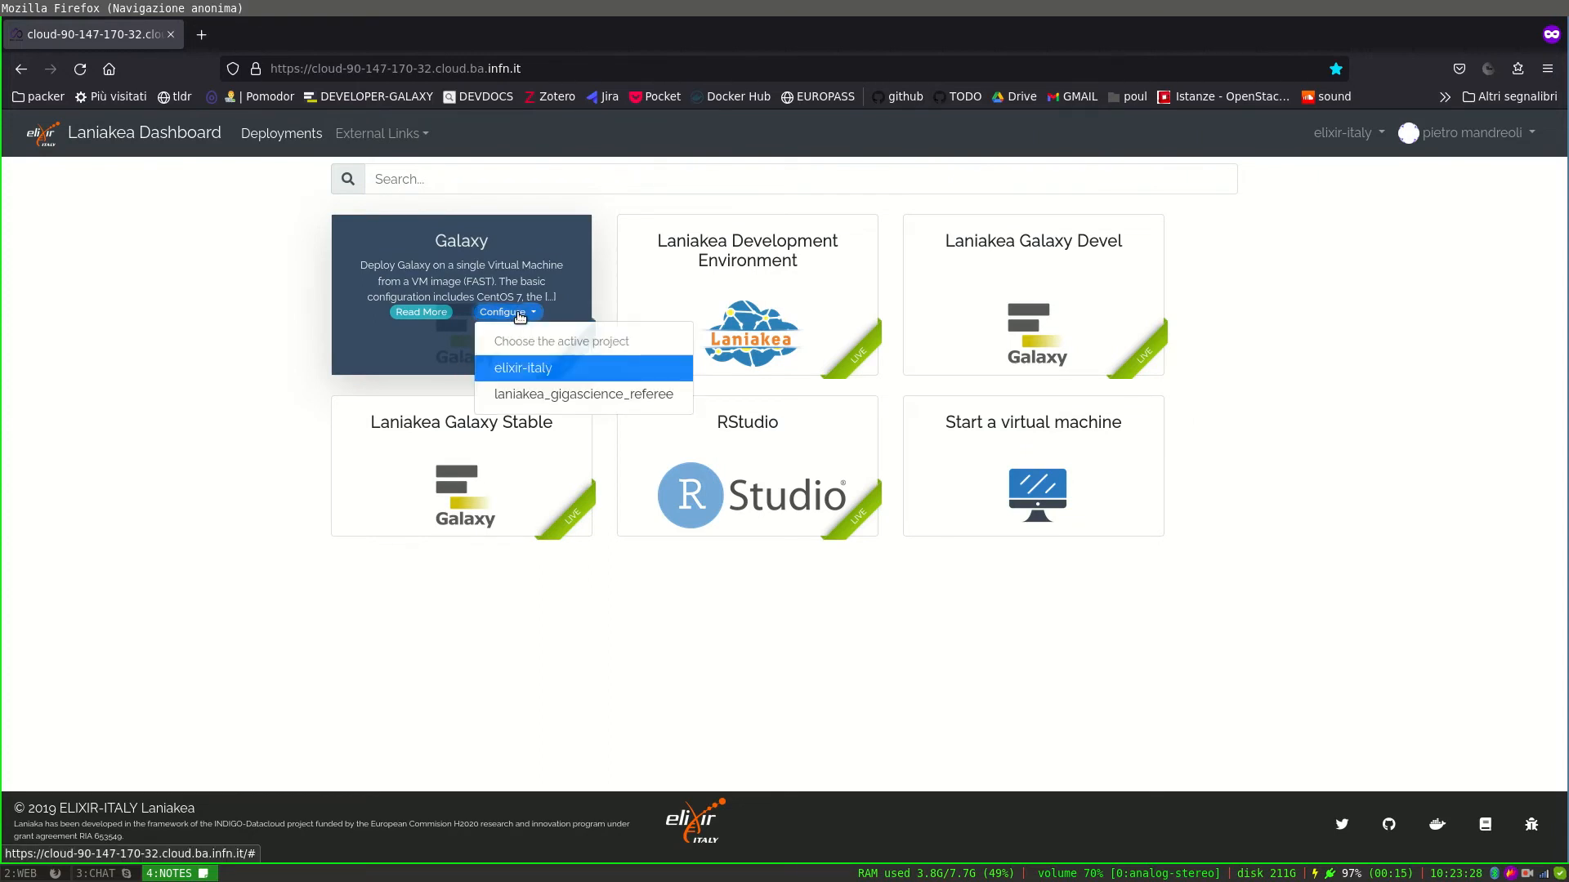
left_click(530, 369)
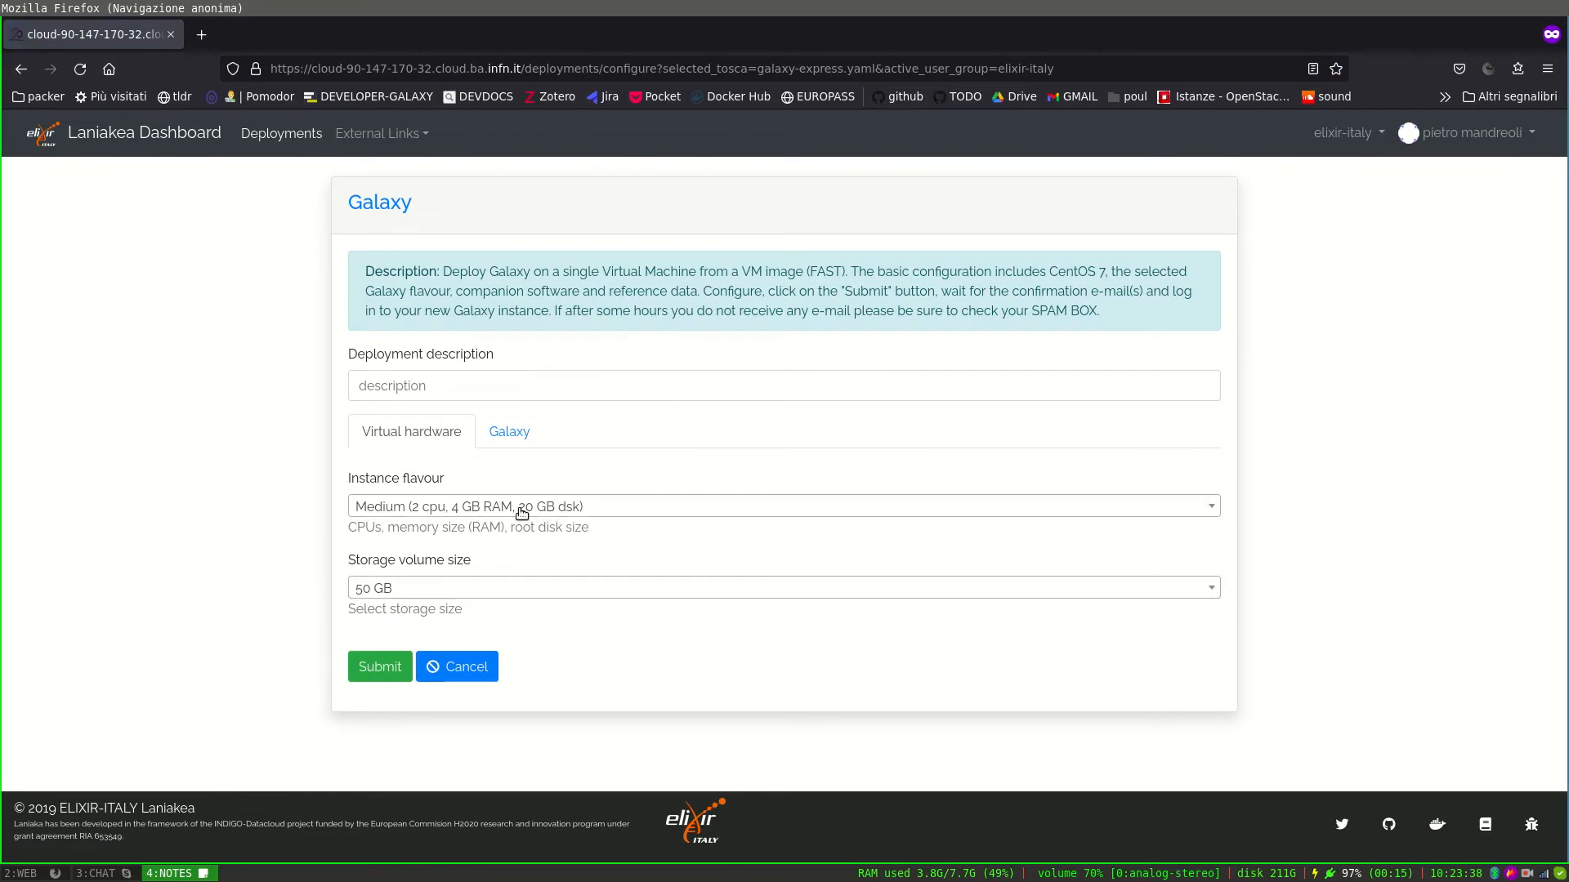
Choose the xxLarge instance flavour and set the storage volume size.
left_click(521, 507)
left_click(474, 652)
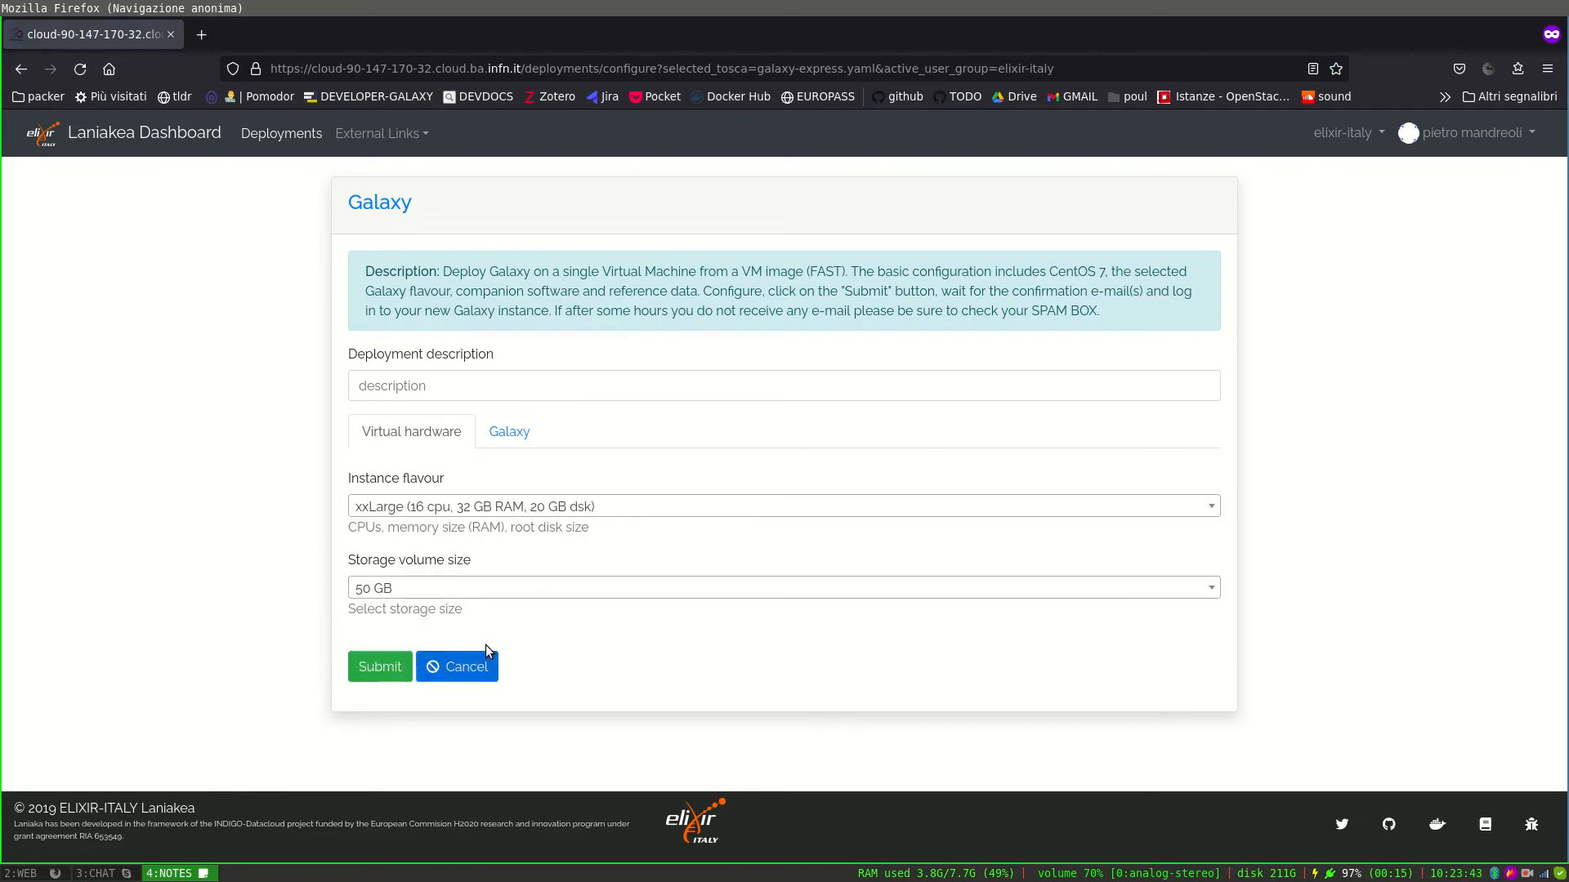
left_click(461, 591)
left_click(447, 679)
Enter the Galaxy administrator's e-mail and the deployment description pillar_t6.6.
left_click(510, 436)
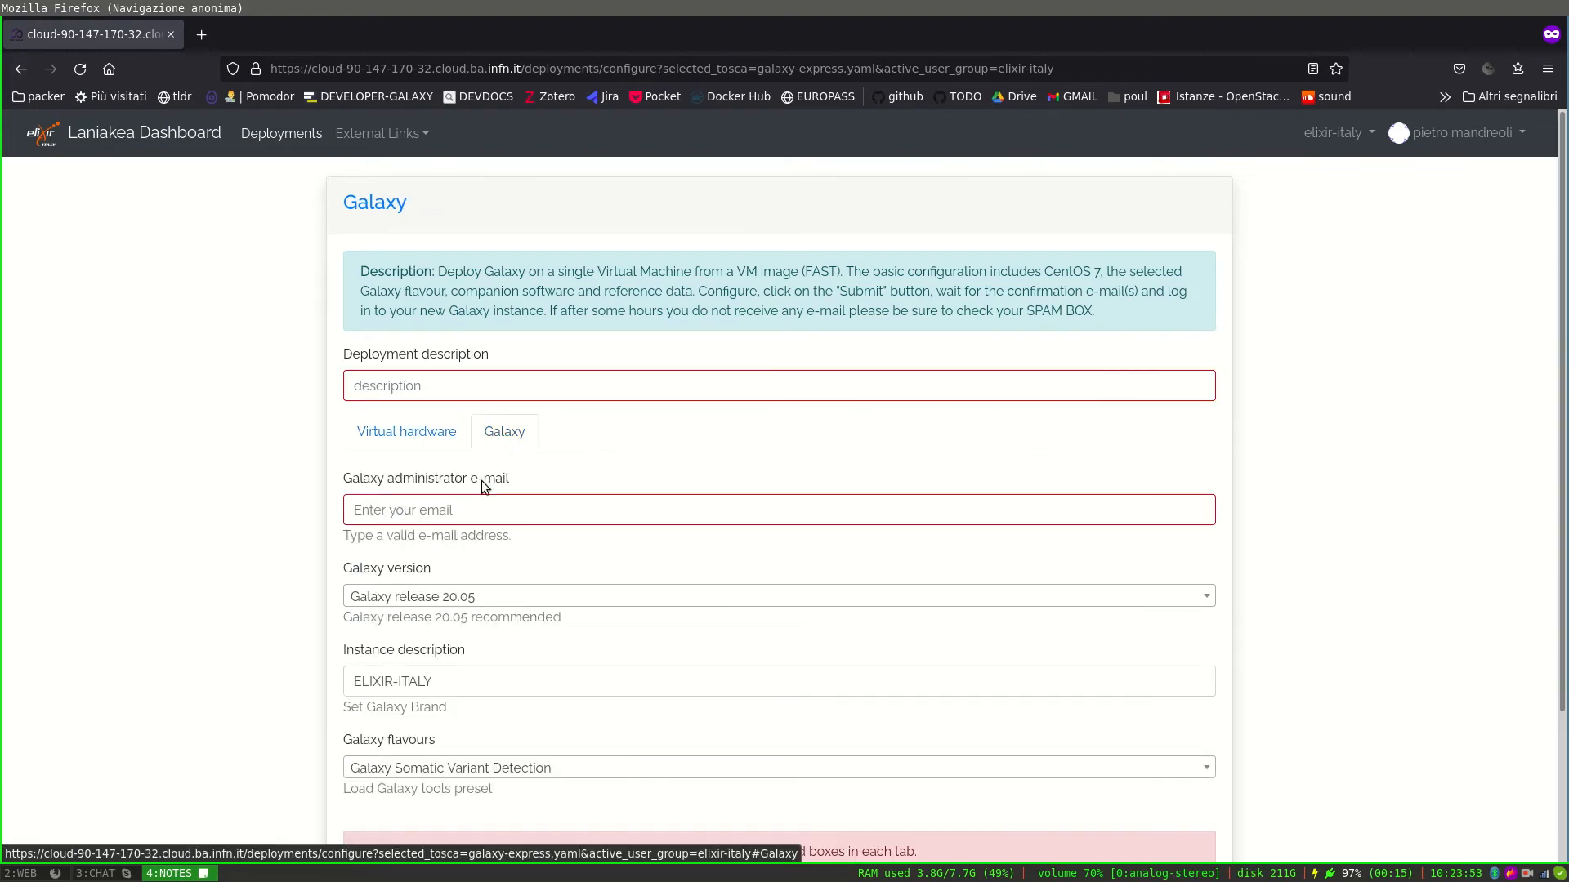
left_click(462, 511)
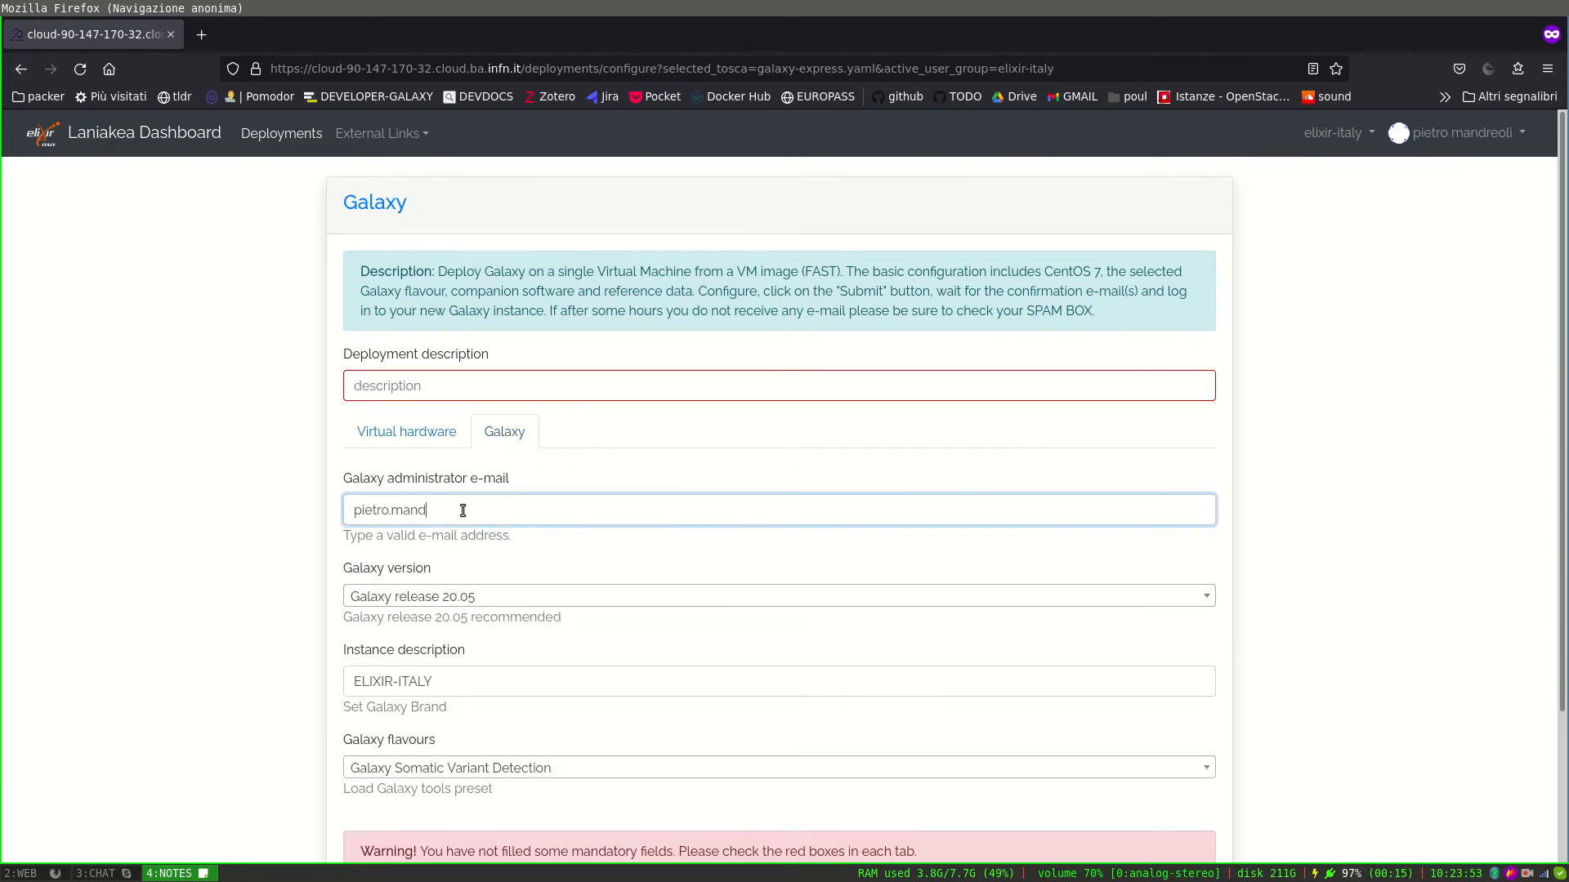
left_click(498, 388)
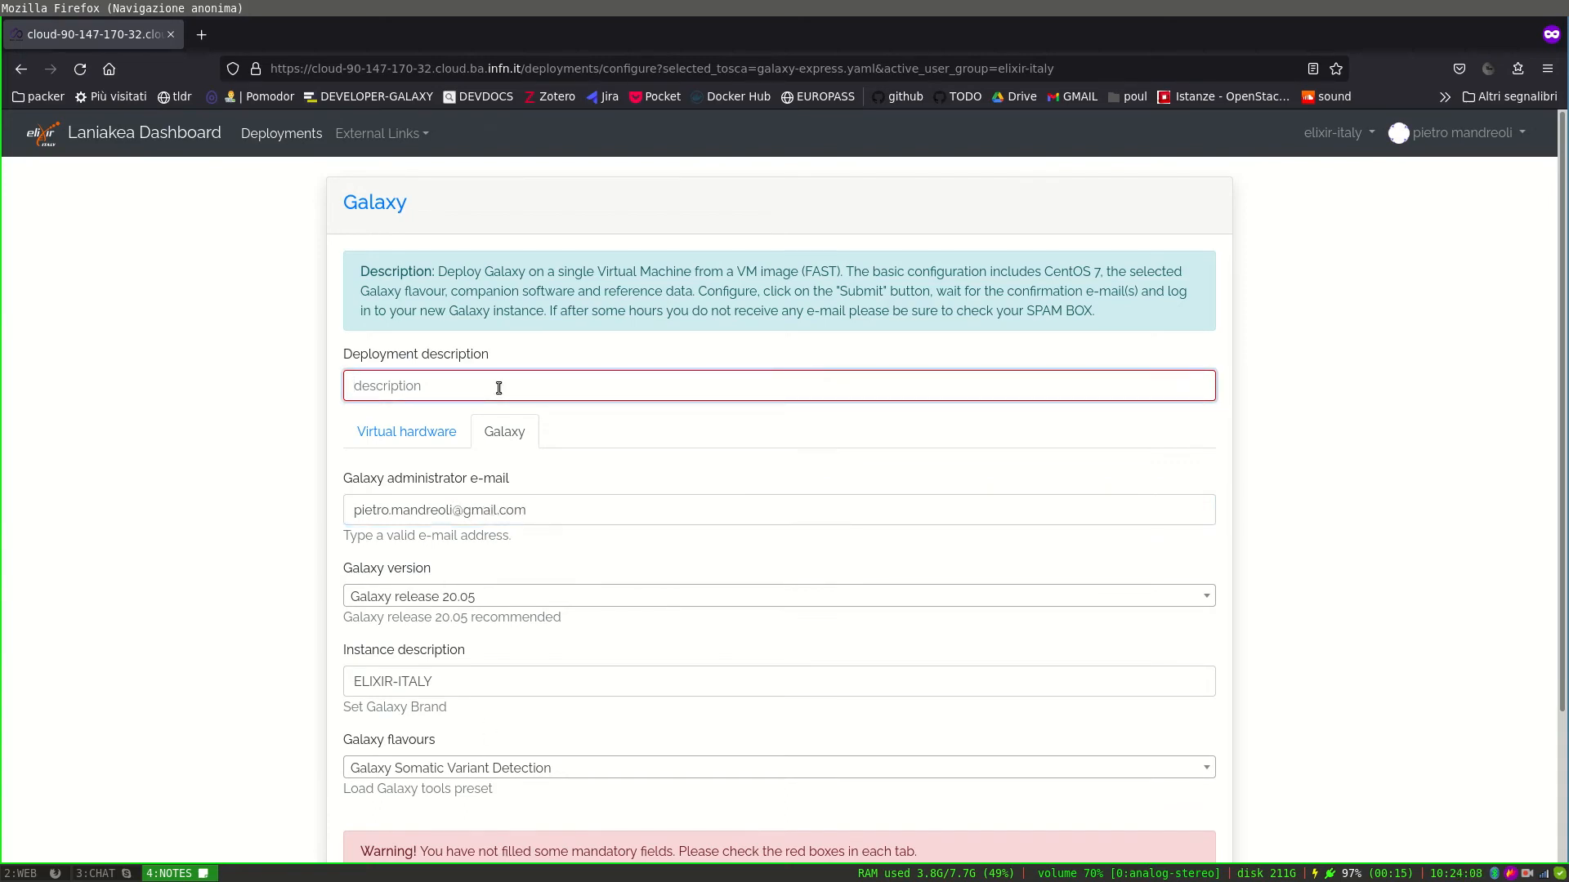
type("pillar_t6.6")
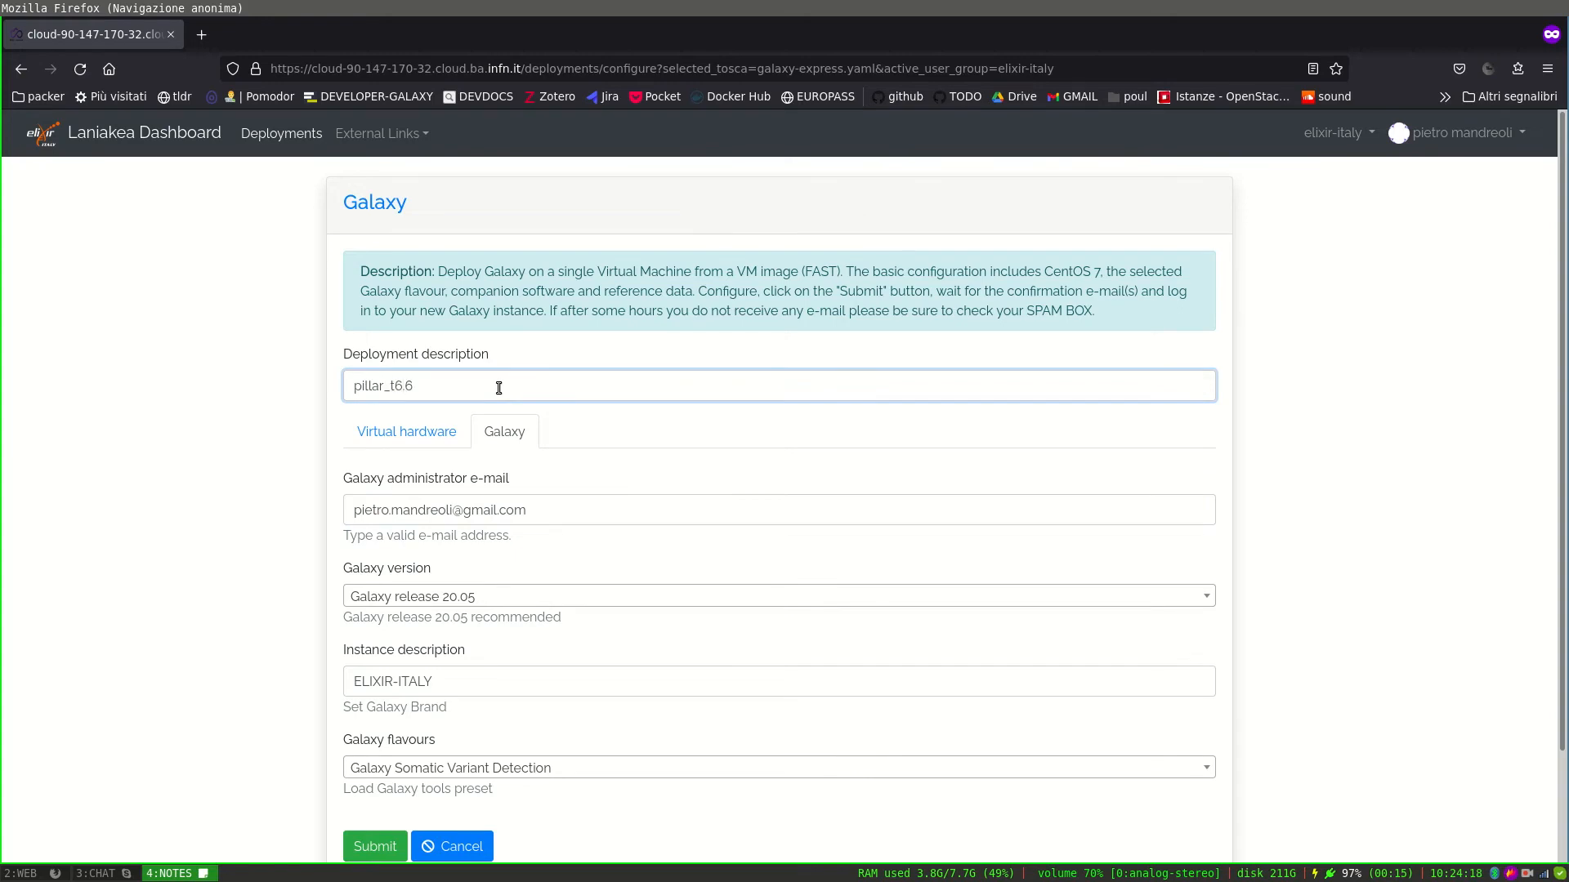
Replace instance description ELIXIR-ITALY with EOSC-pillar-T6.6 and submit the deployment.
scroll(499, 646, "down", 3)
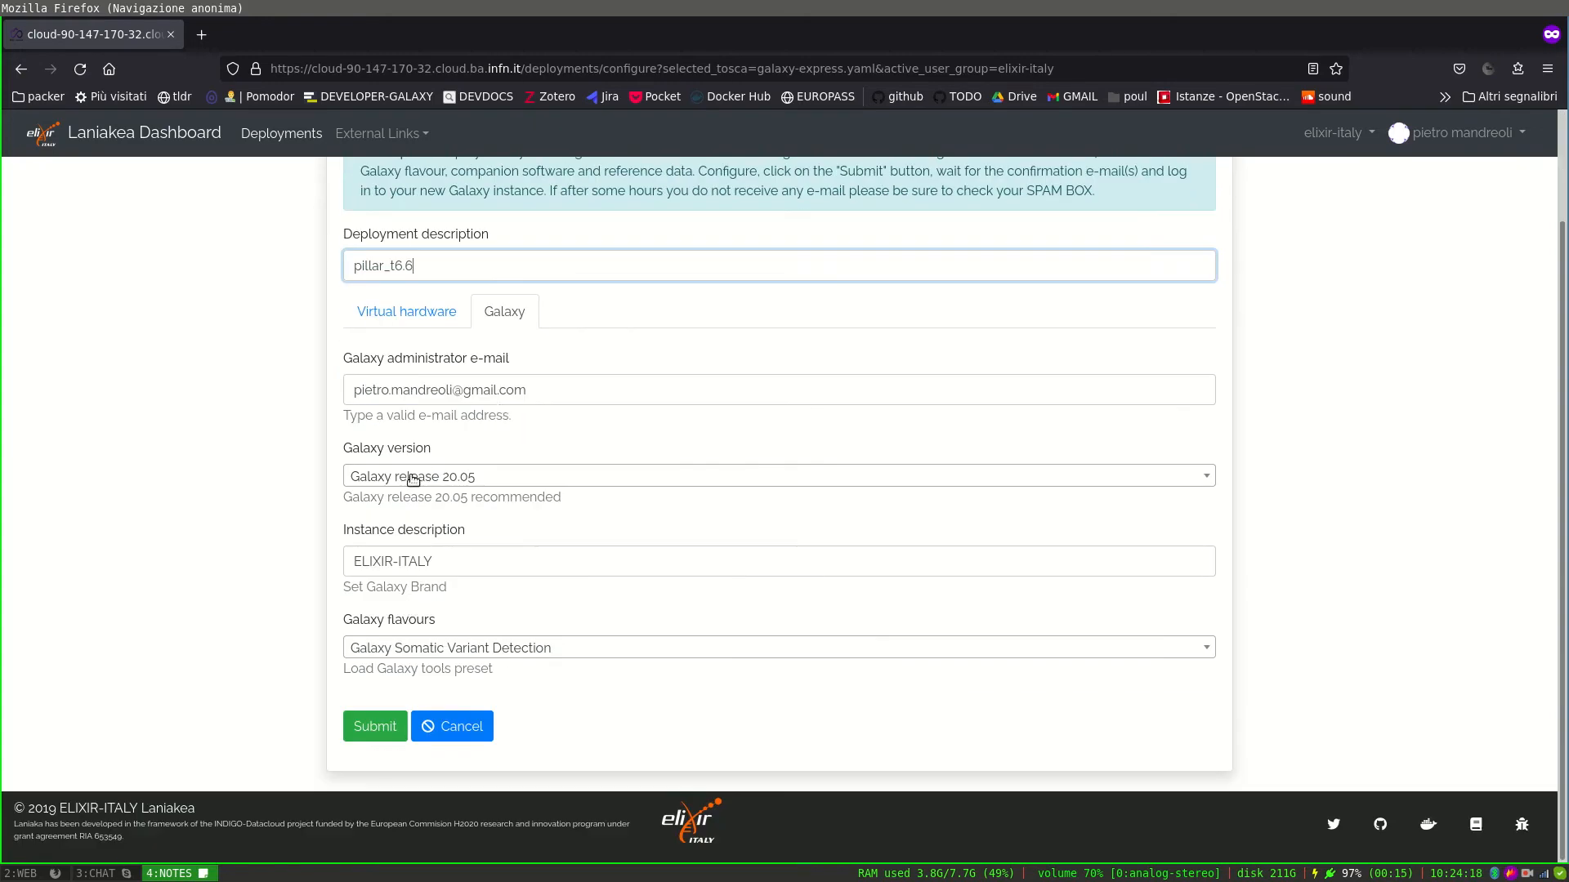
left_click(513, 651)
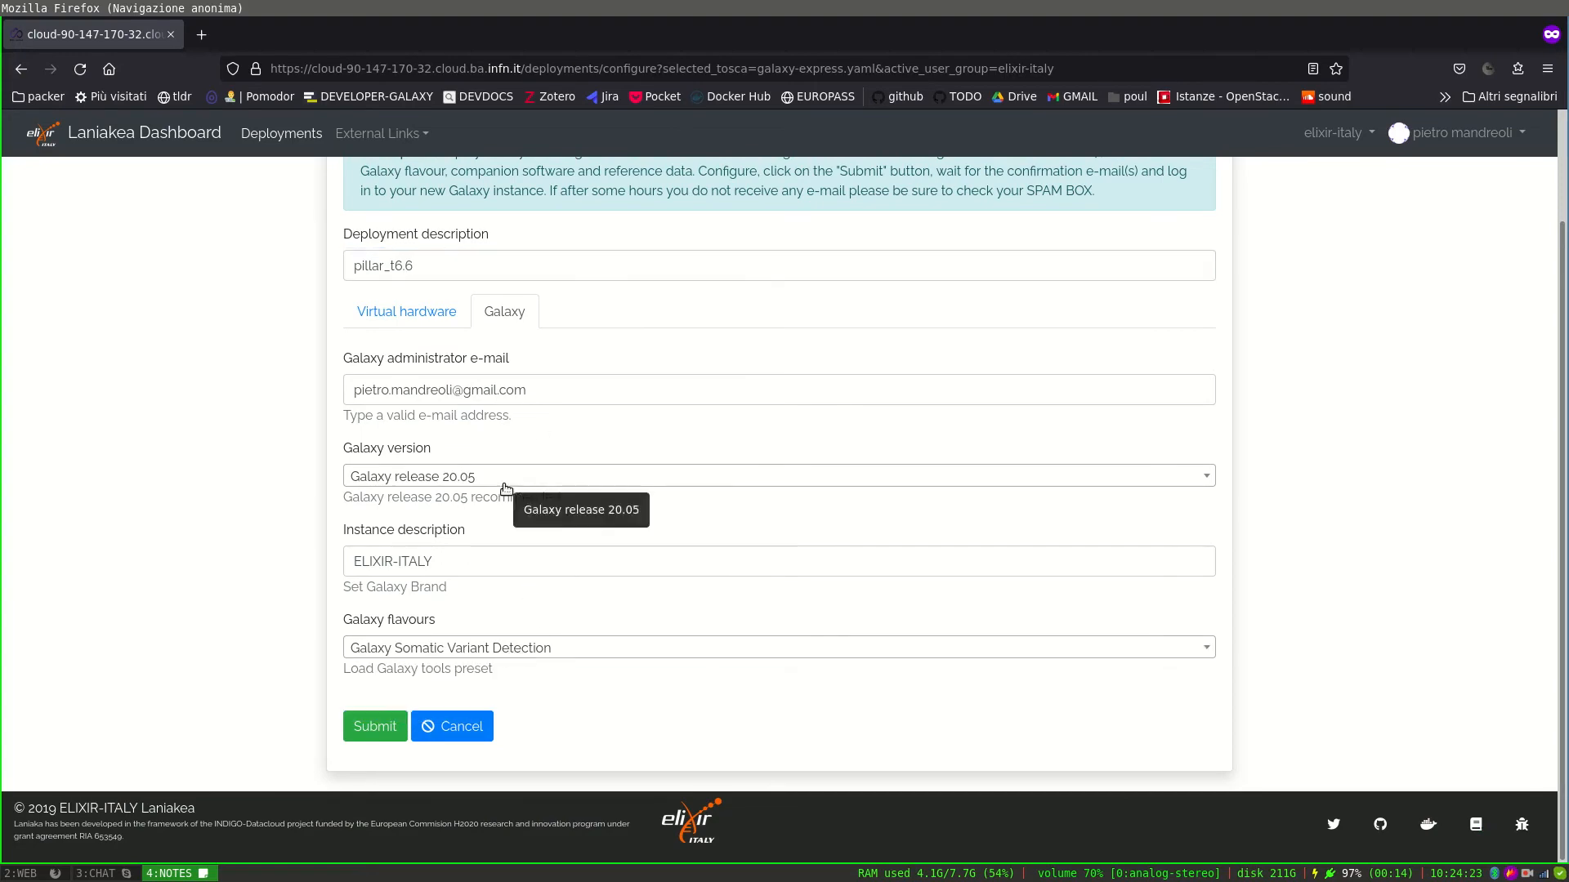
left_click_drag(478, 562, 341, 562)
key("BackSpace")
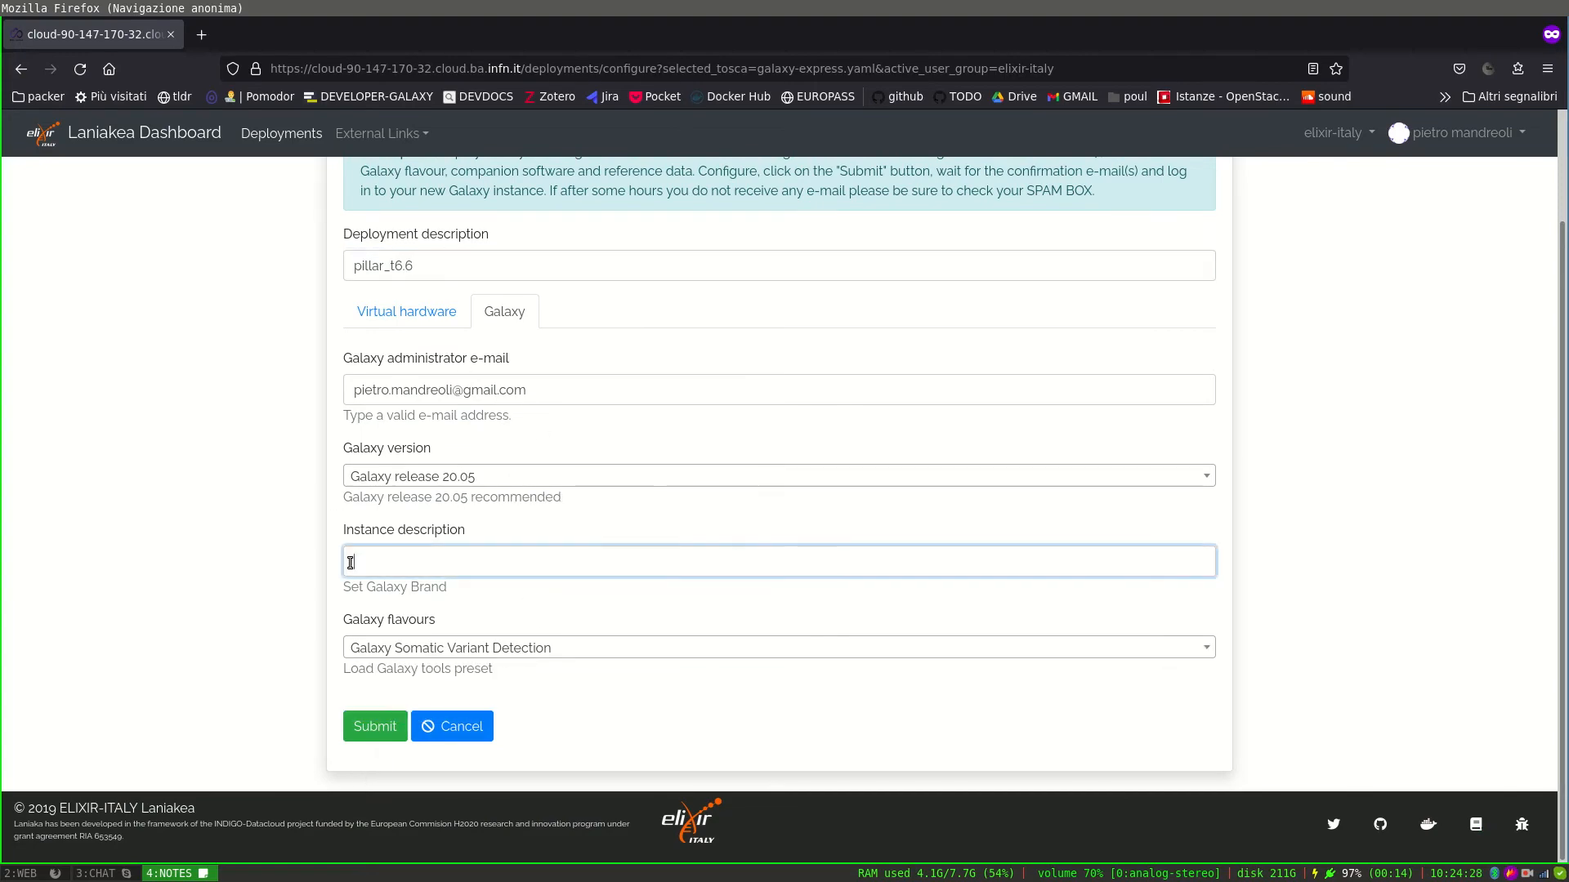
type("EOSC-pillar-T6.6")
scroll(490, 512, "up", 3)
scroll(490, 512, "down", 3)
left_click(367, 730)
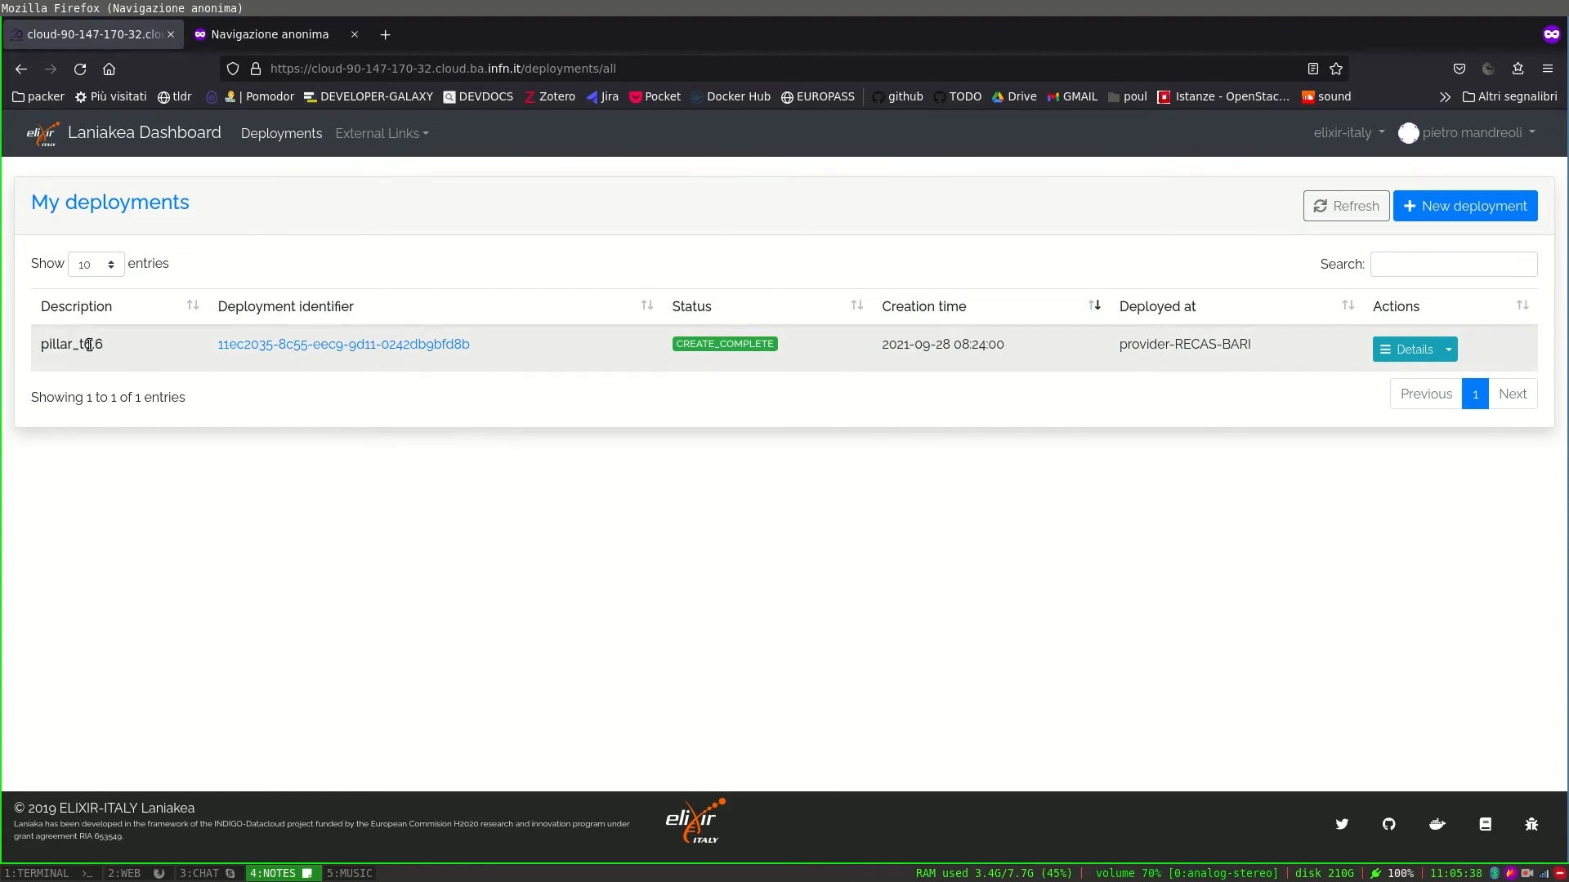
left_click(237, 348)
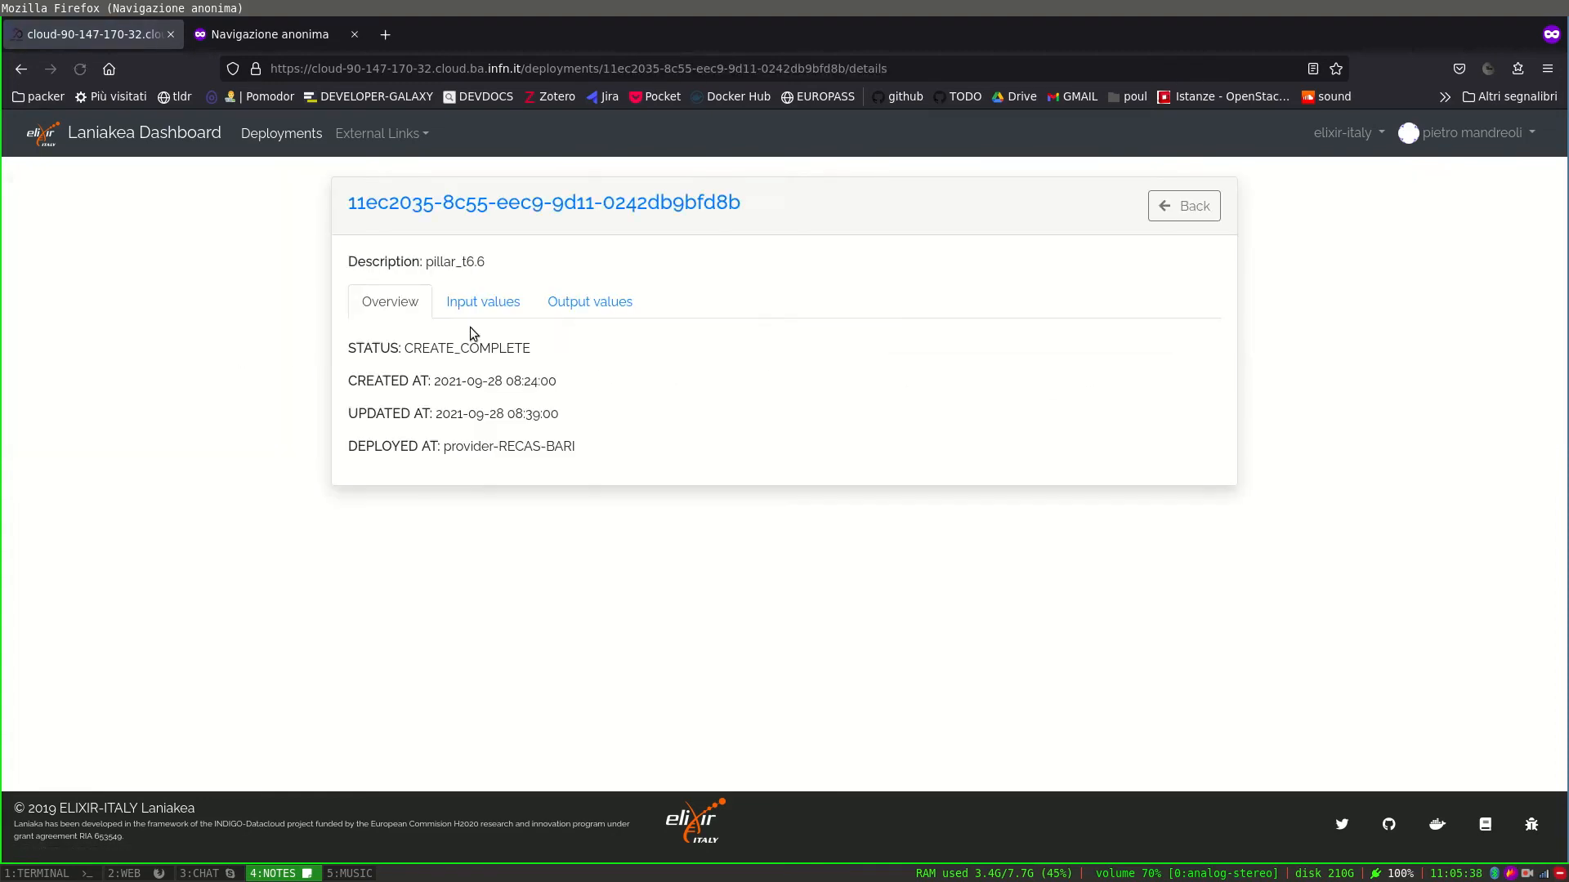
left_click(577, 305)
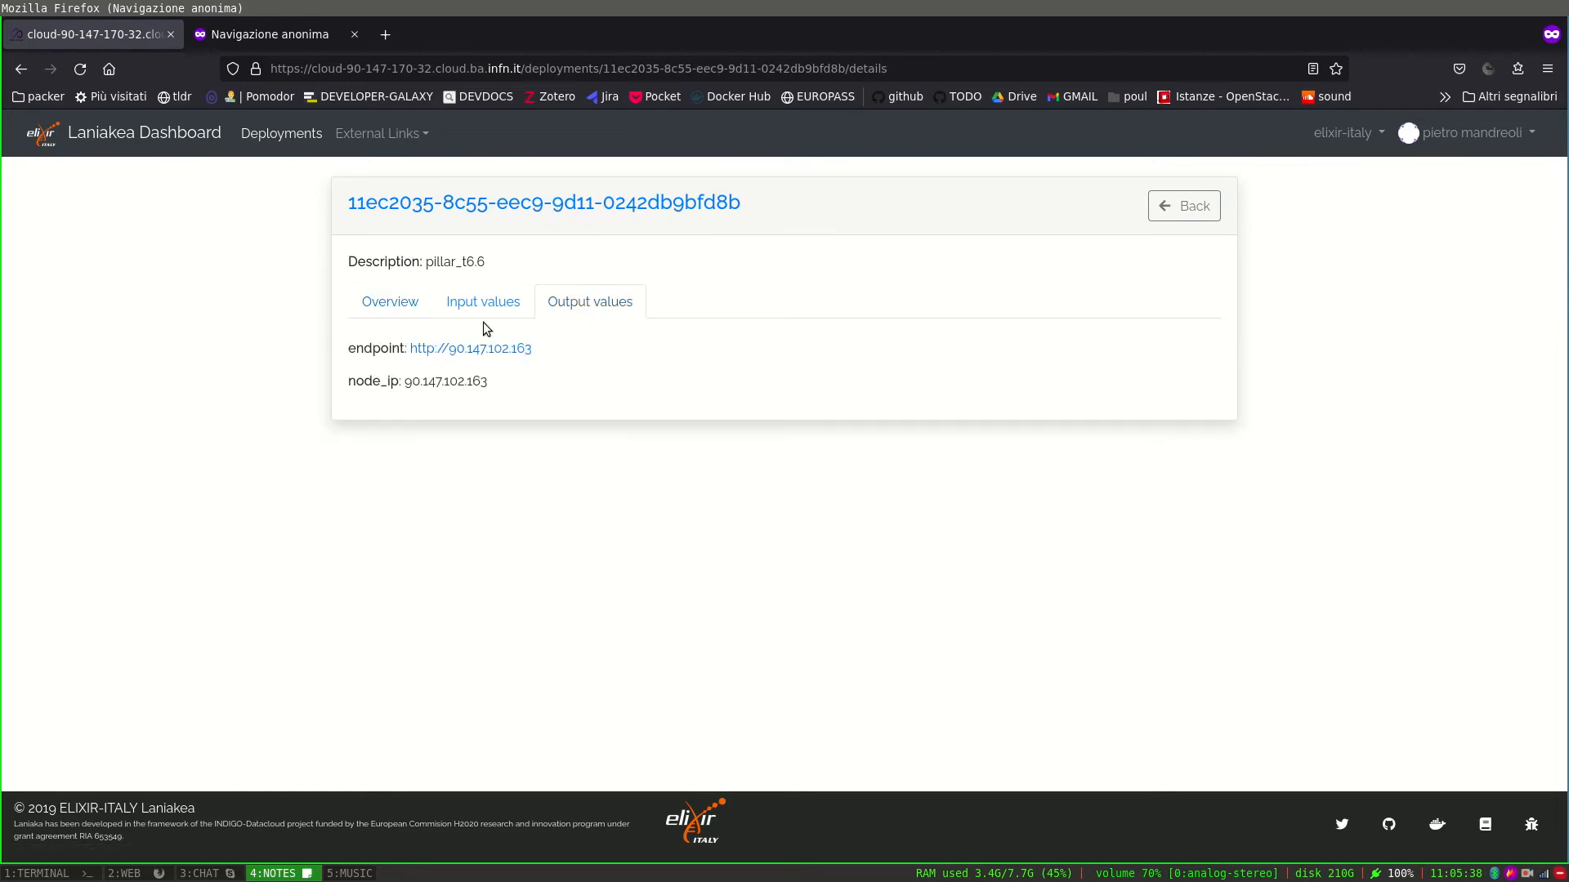
left_click(465, 350)
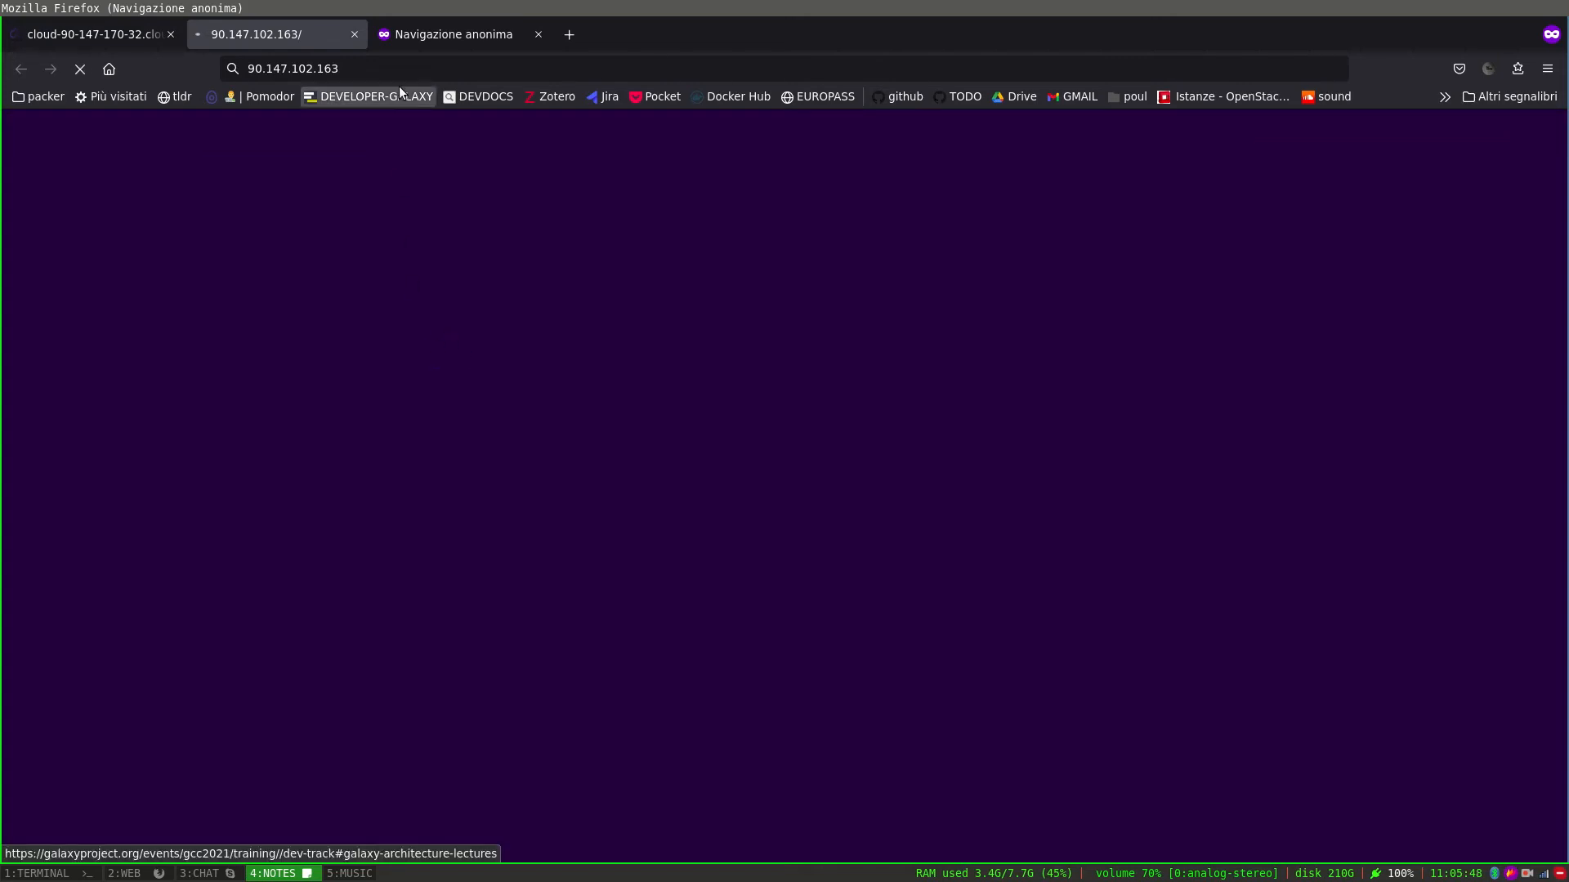
Close the extra private tab and reload the Galaxy server at 90.147.102.163.
left_click(539, 35)
left_click(409, 72)
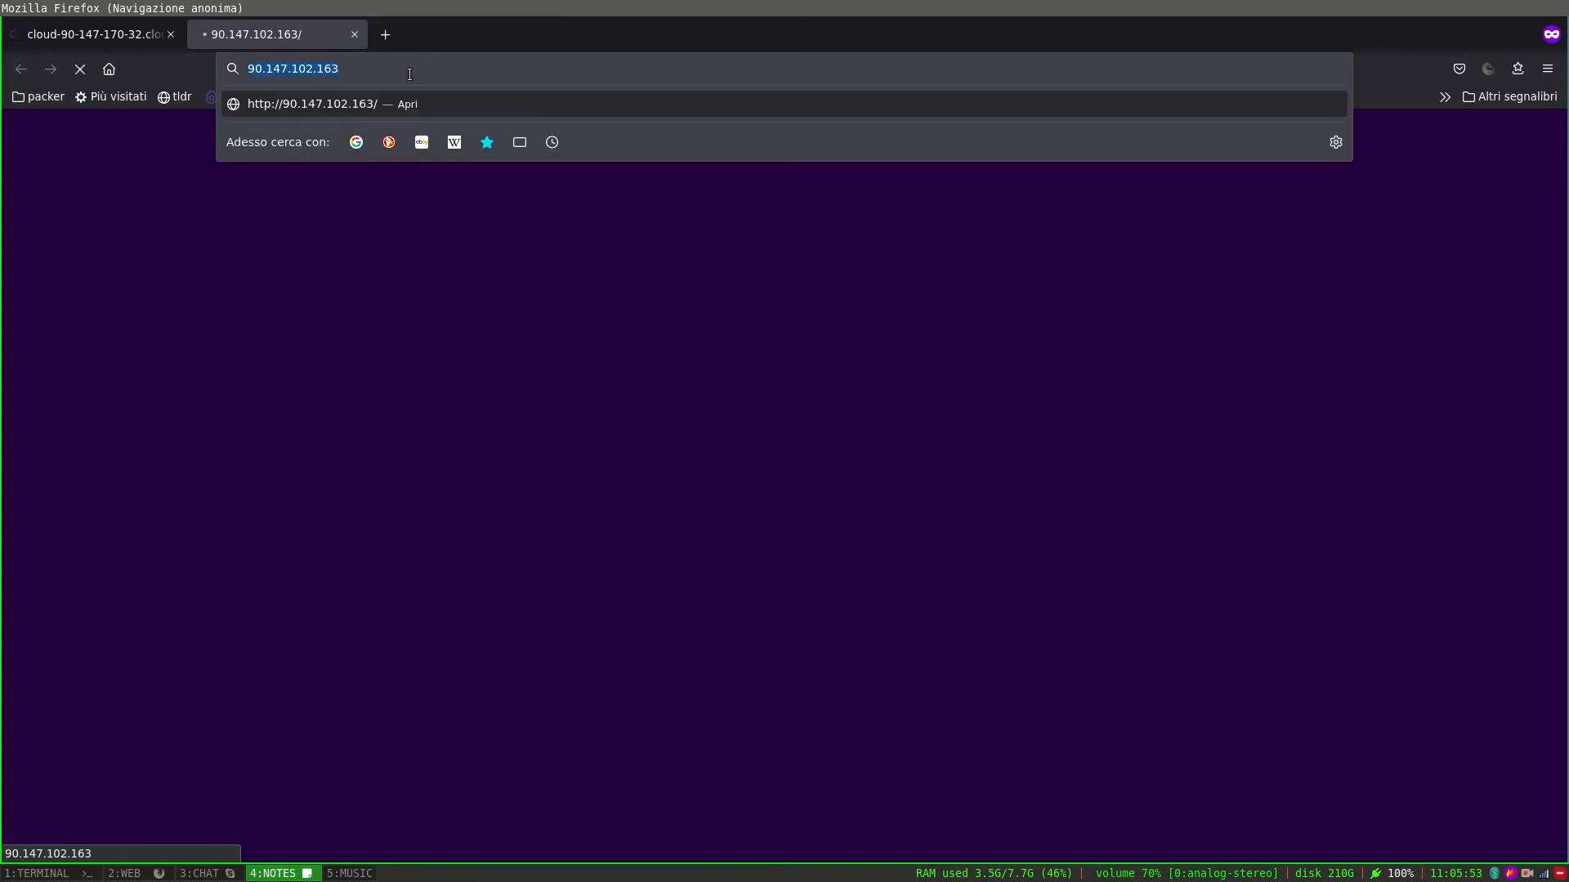
key("Return")
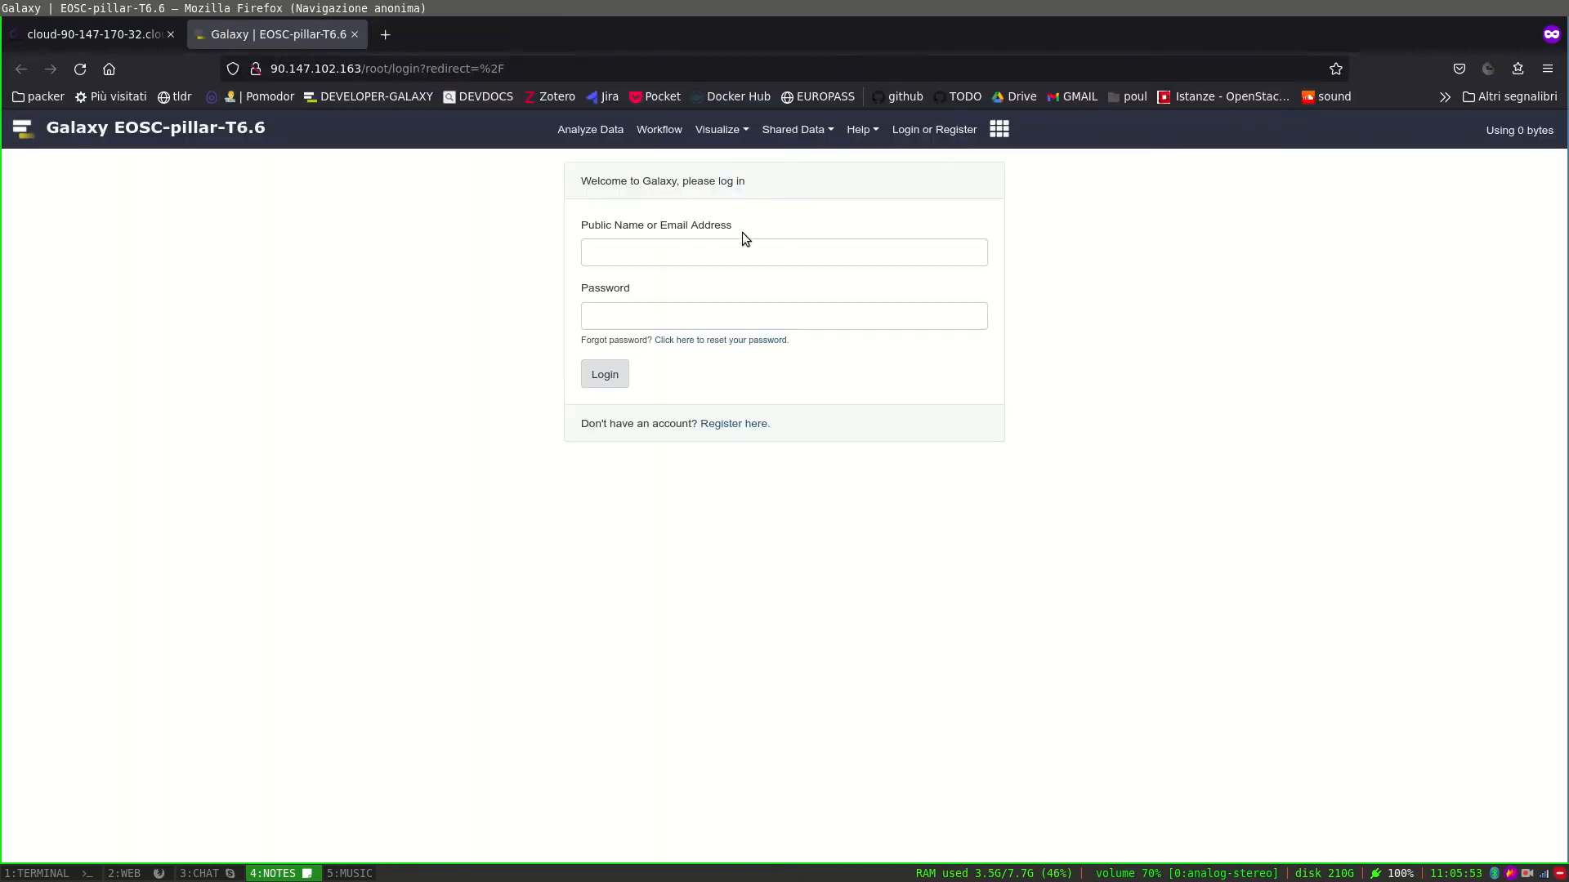
Fill in the login form with the account e-mail and password.
left_click(731, 246)
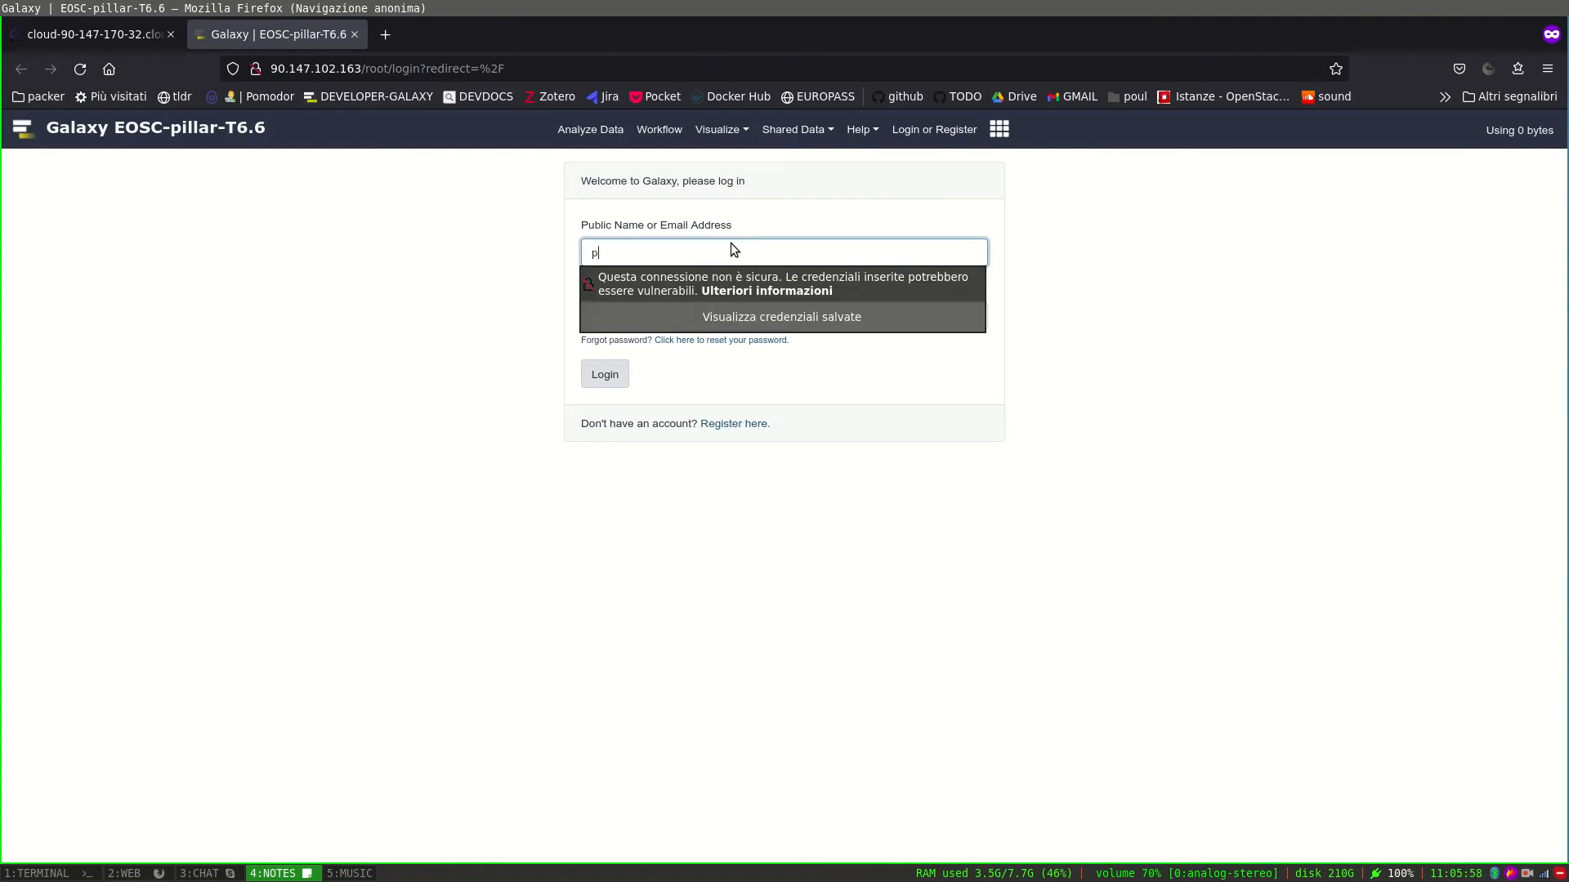
key("Tab")
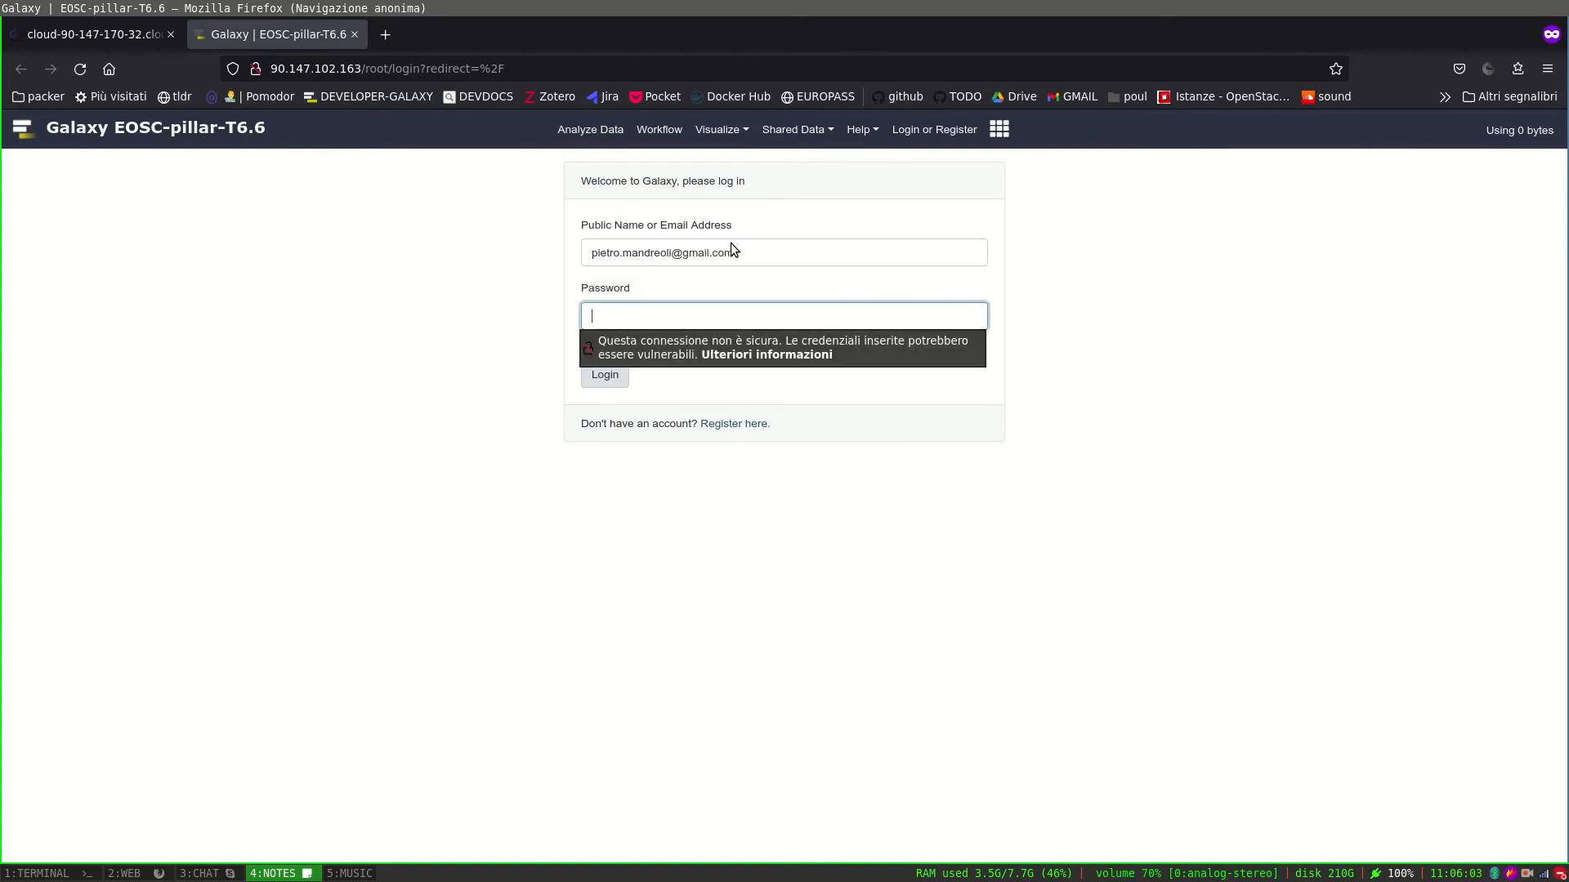
type("••••••")
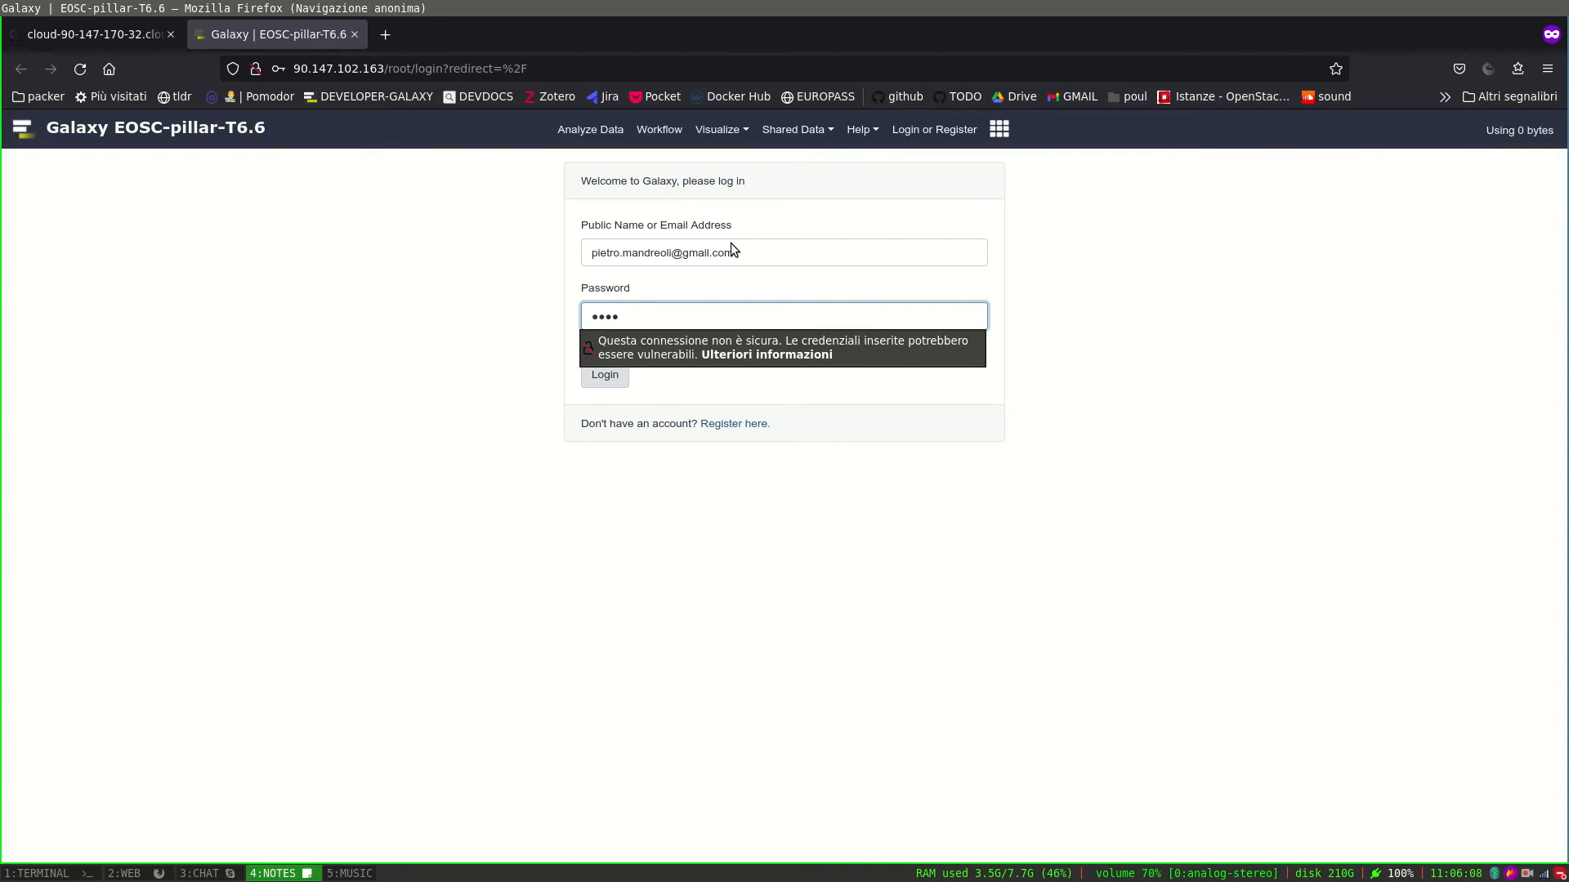
type("•••••••••••••••")
Log in and check the available workflows before returning to the home page.
left_click(589, 377)
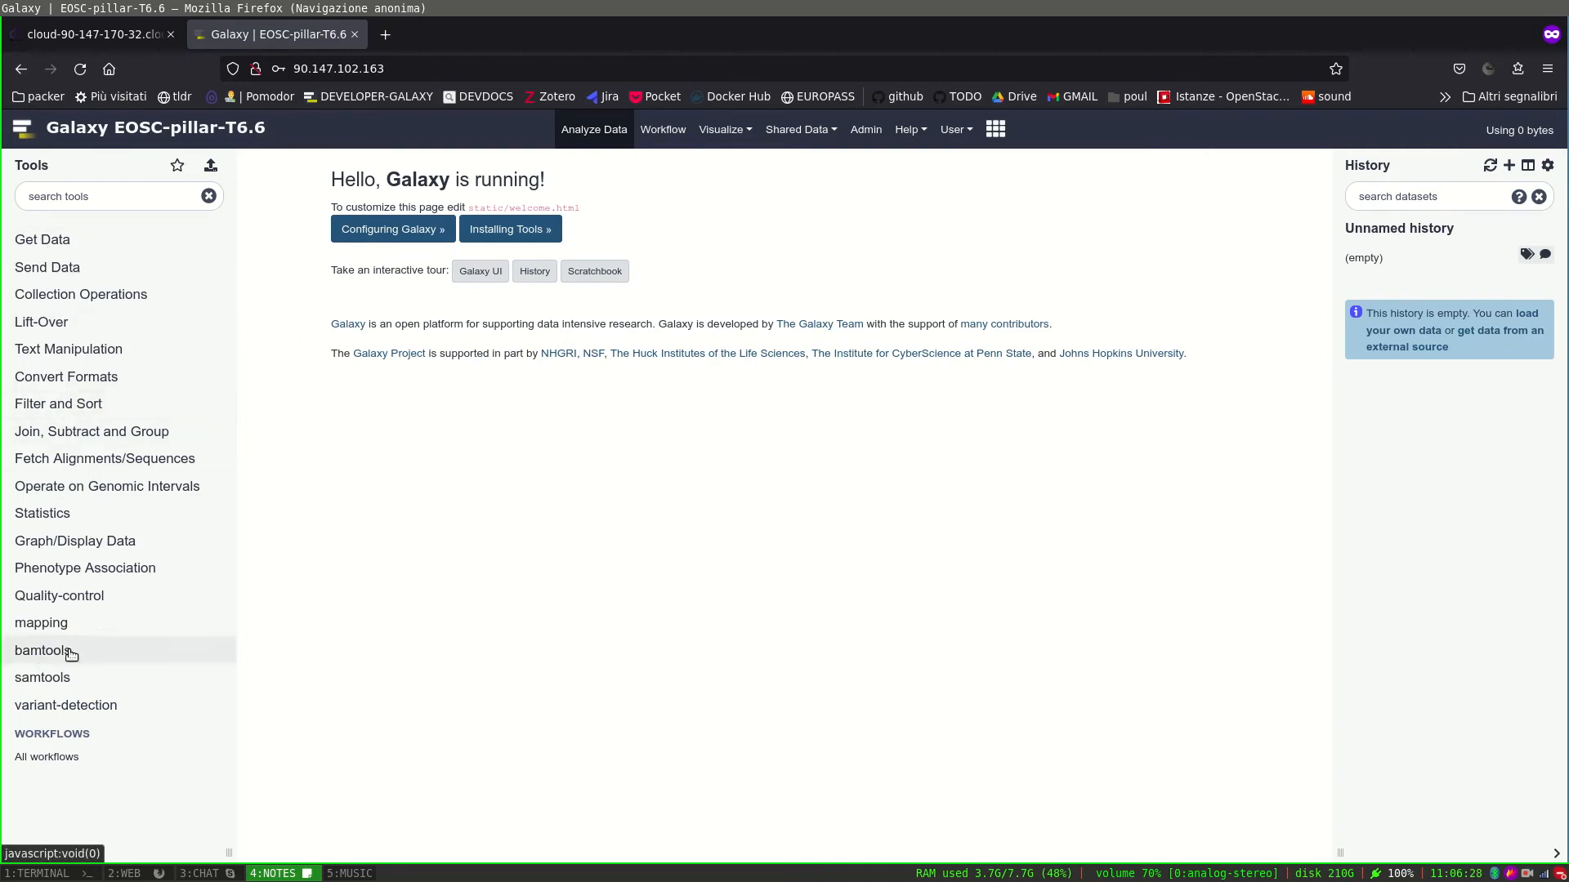
left_click(663, 137)
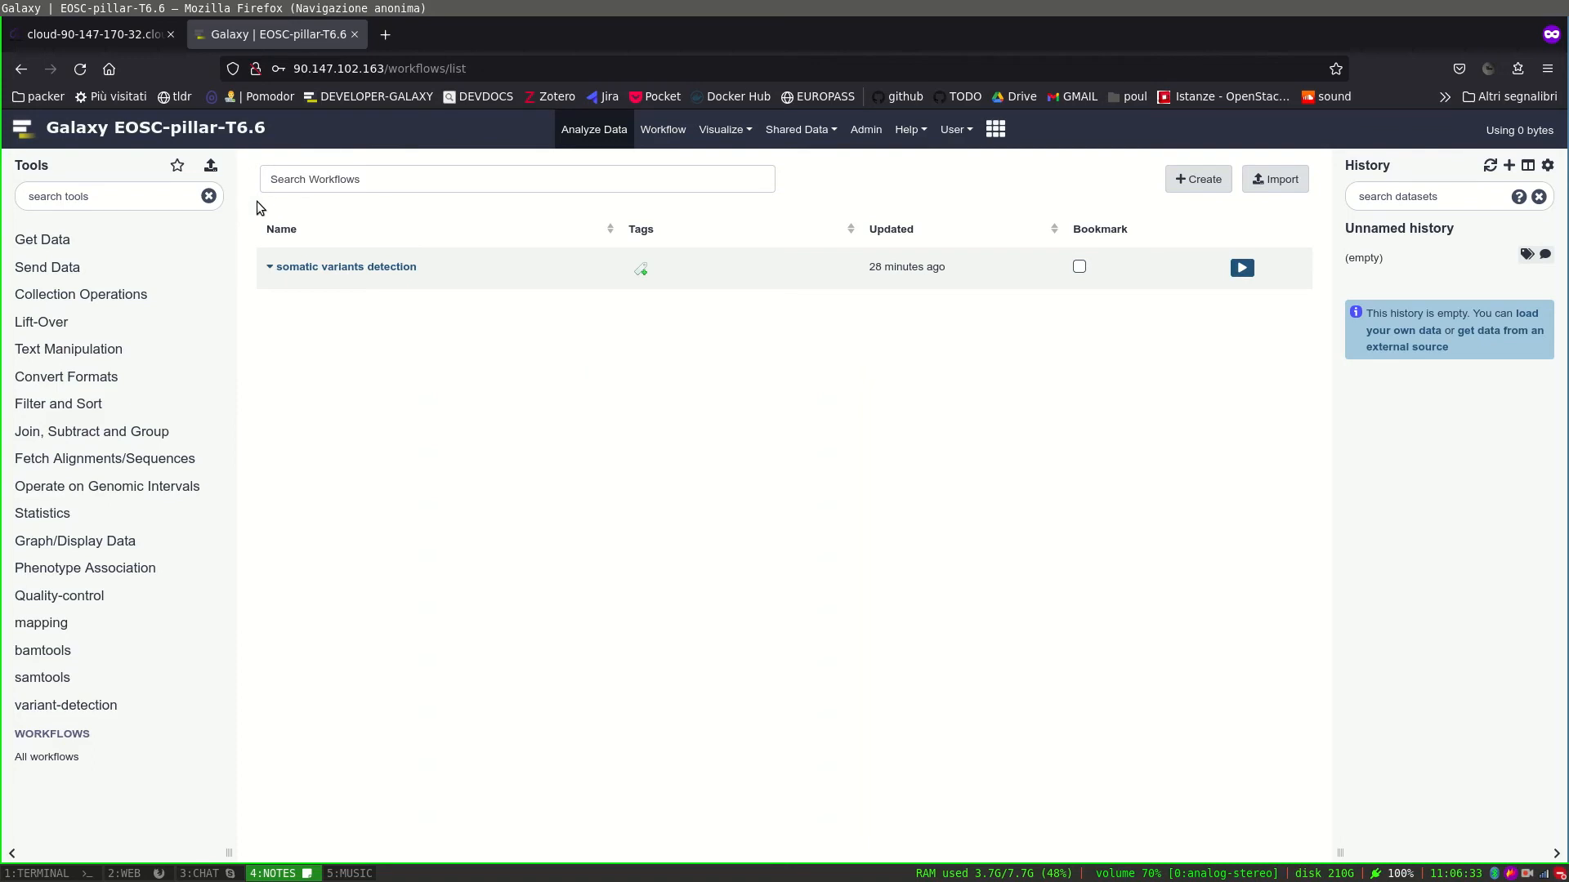
left_click(131, 133)
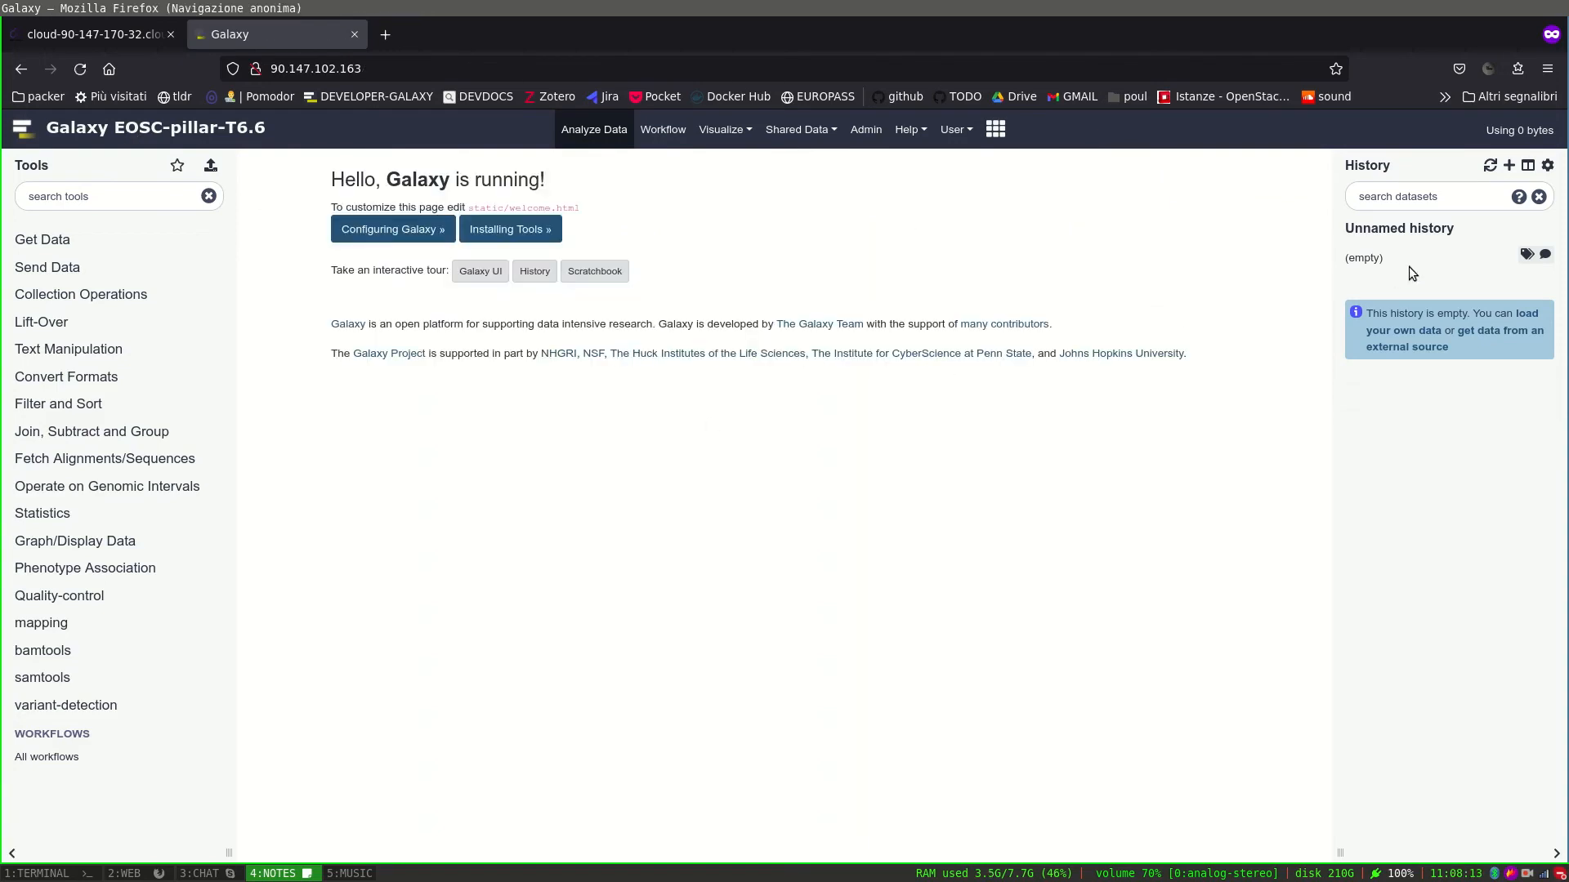
Rename the unnamed history to 'variants detection' and expand the Get Data tools.
left_click(1451, 230)
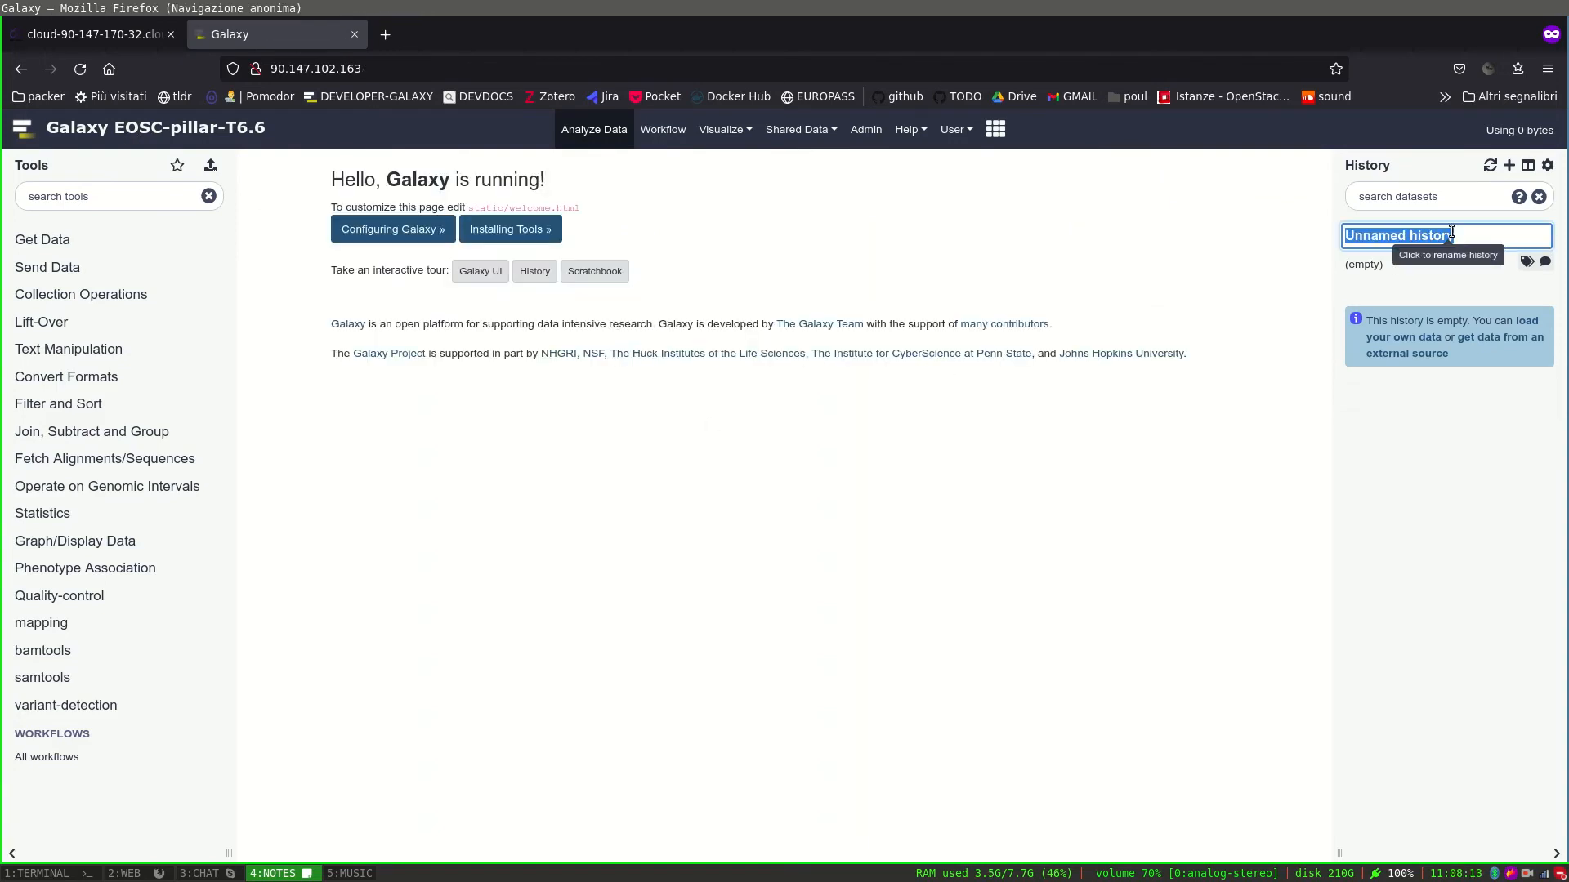
type("varia")
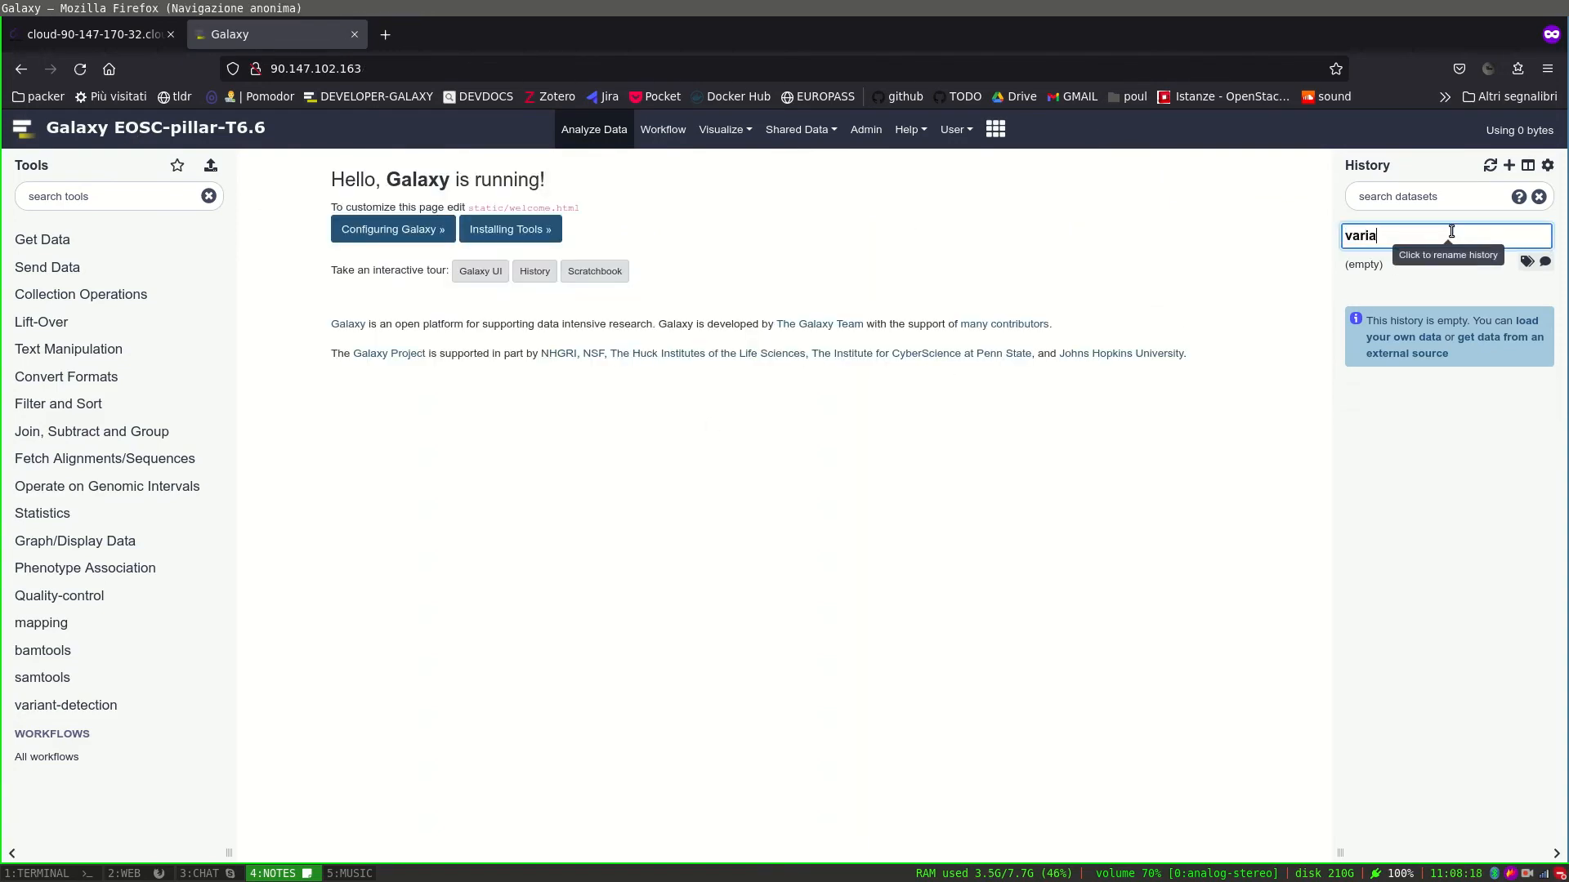
type("nts detection")
key("Return")
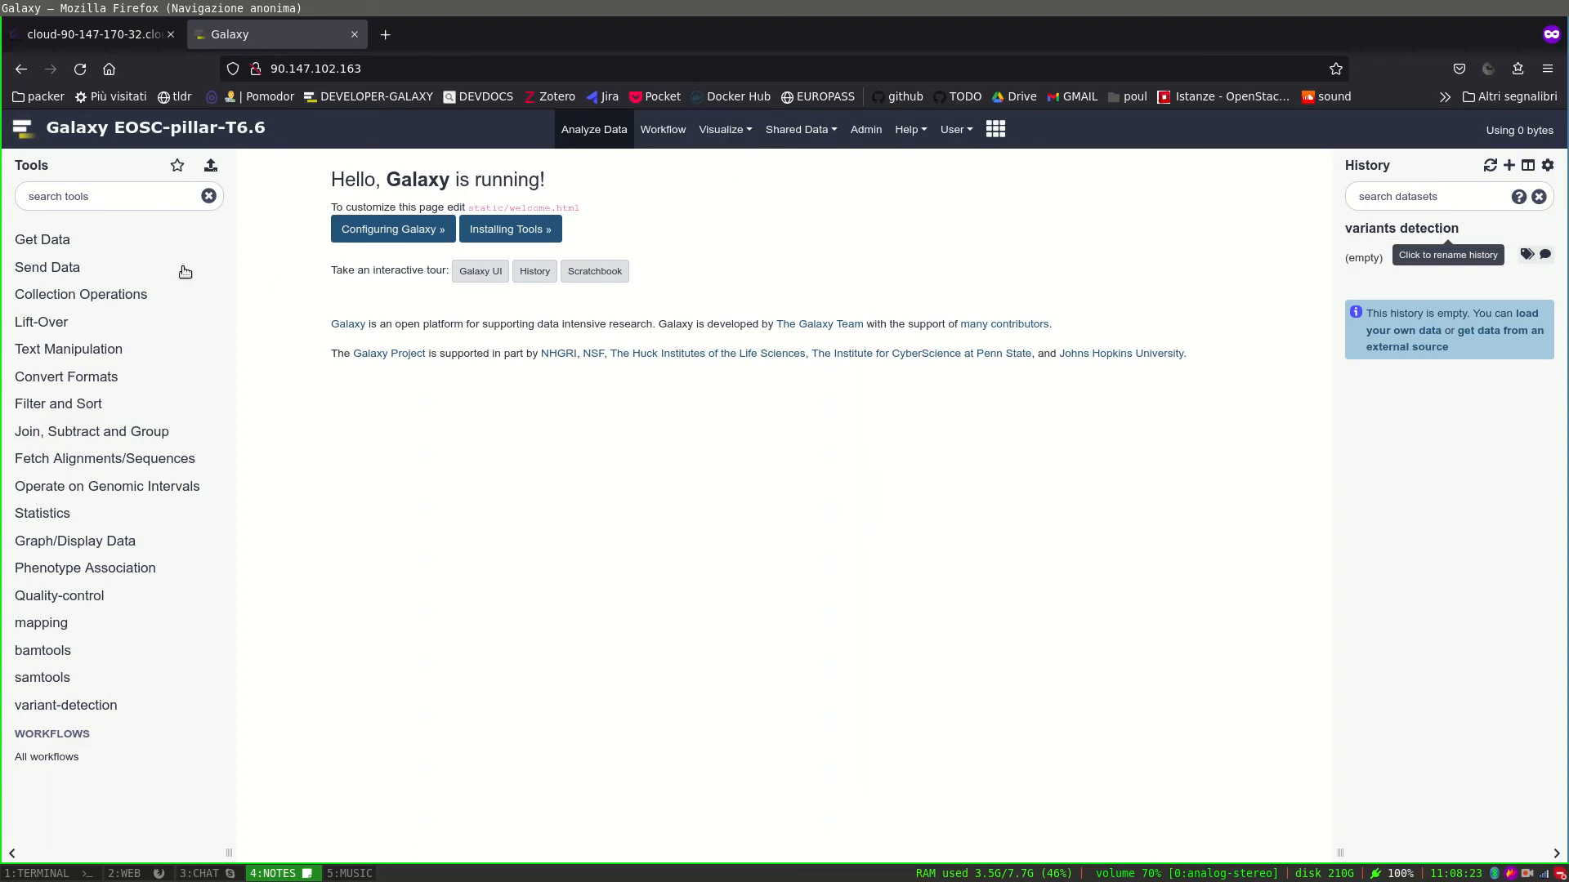
left_click(61, 239)
left_click(66, 263)
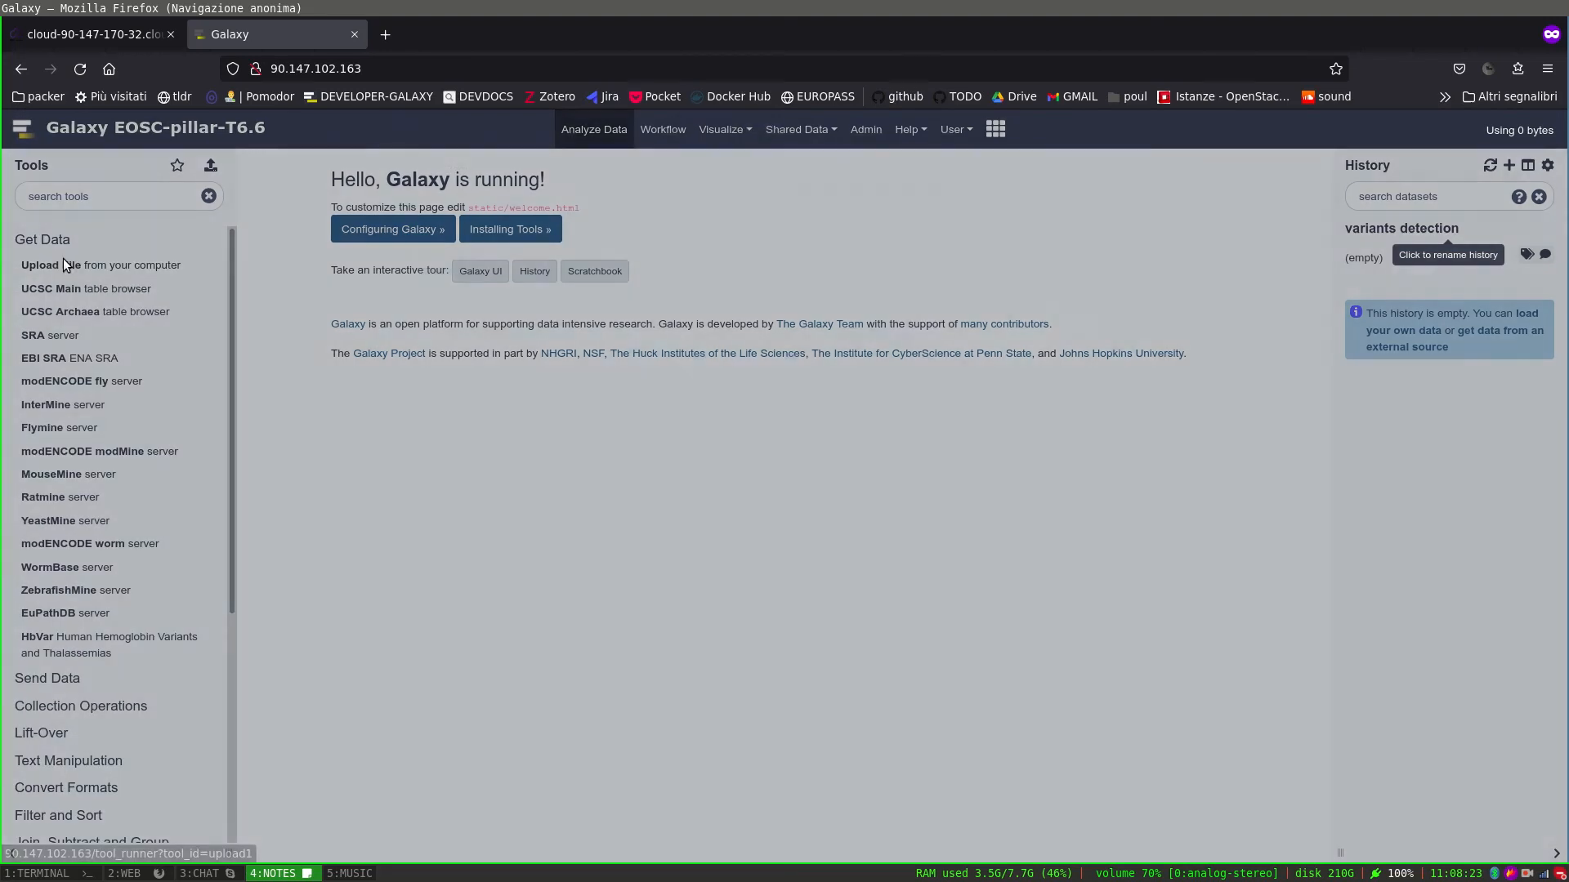
Paste the four zenodo fastq.gz URLs from clipboard history into a Paste/Fetch entry.
left_click(887, 562)
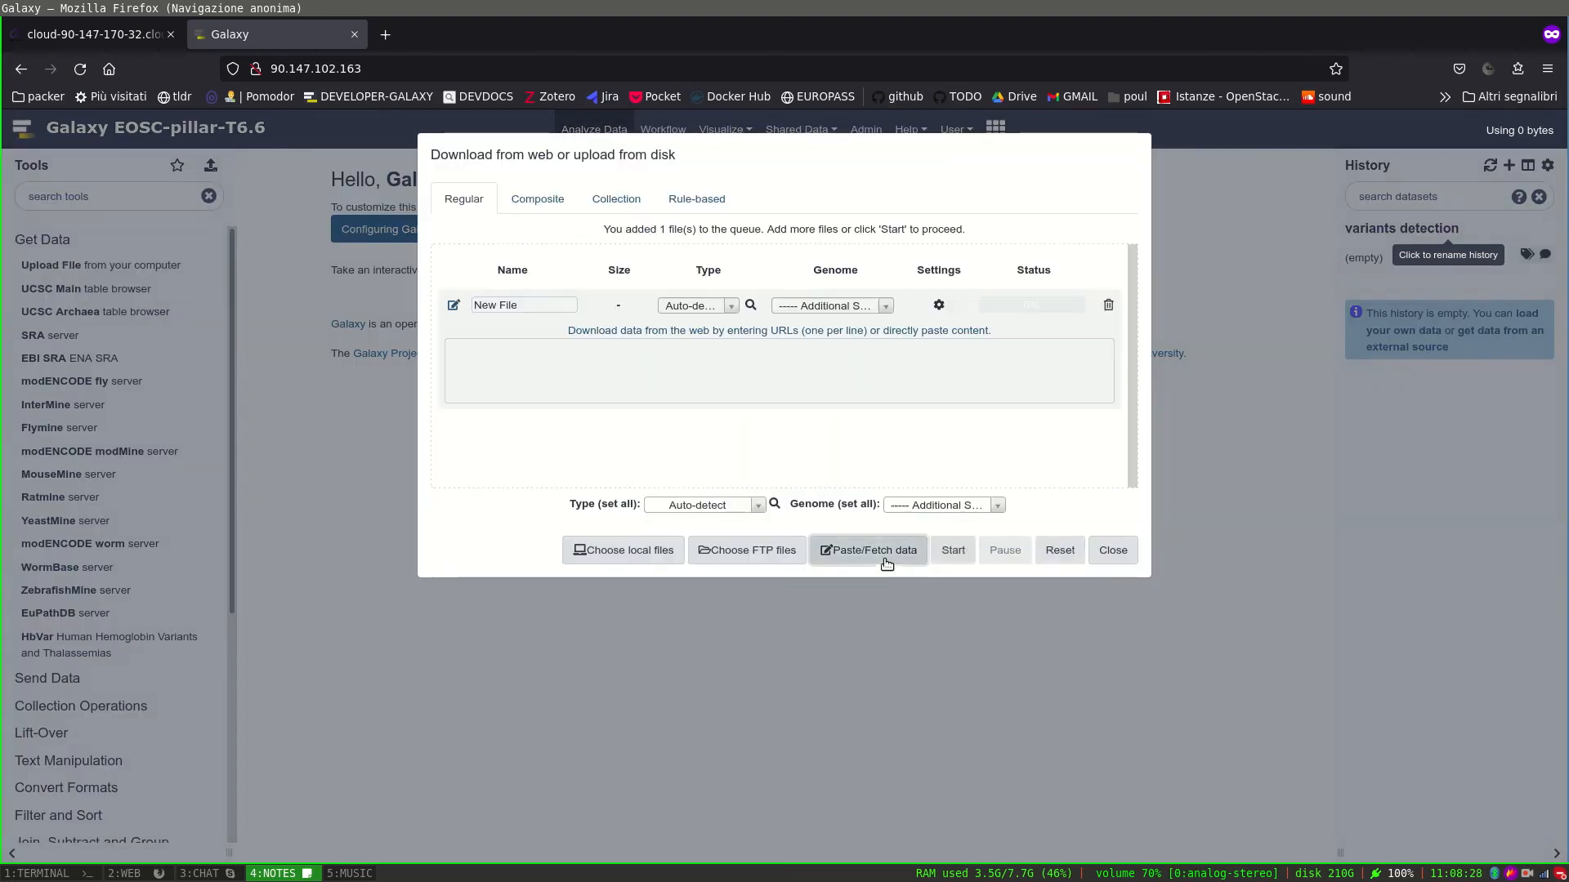
left_click(601, 355)
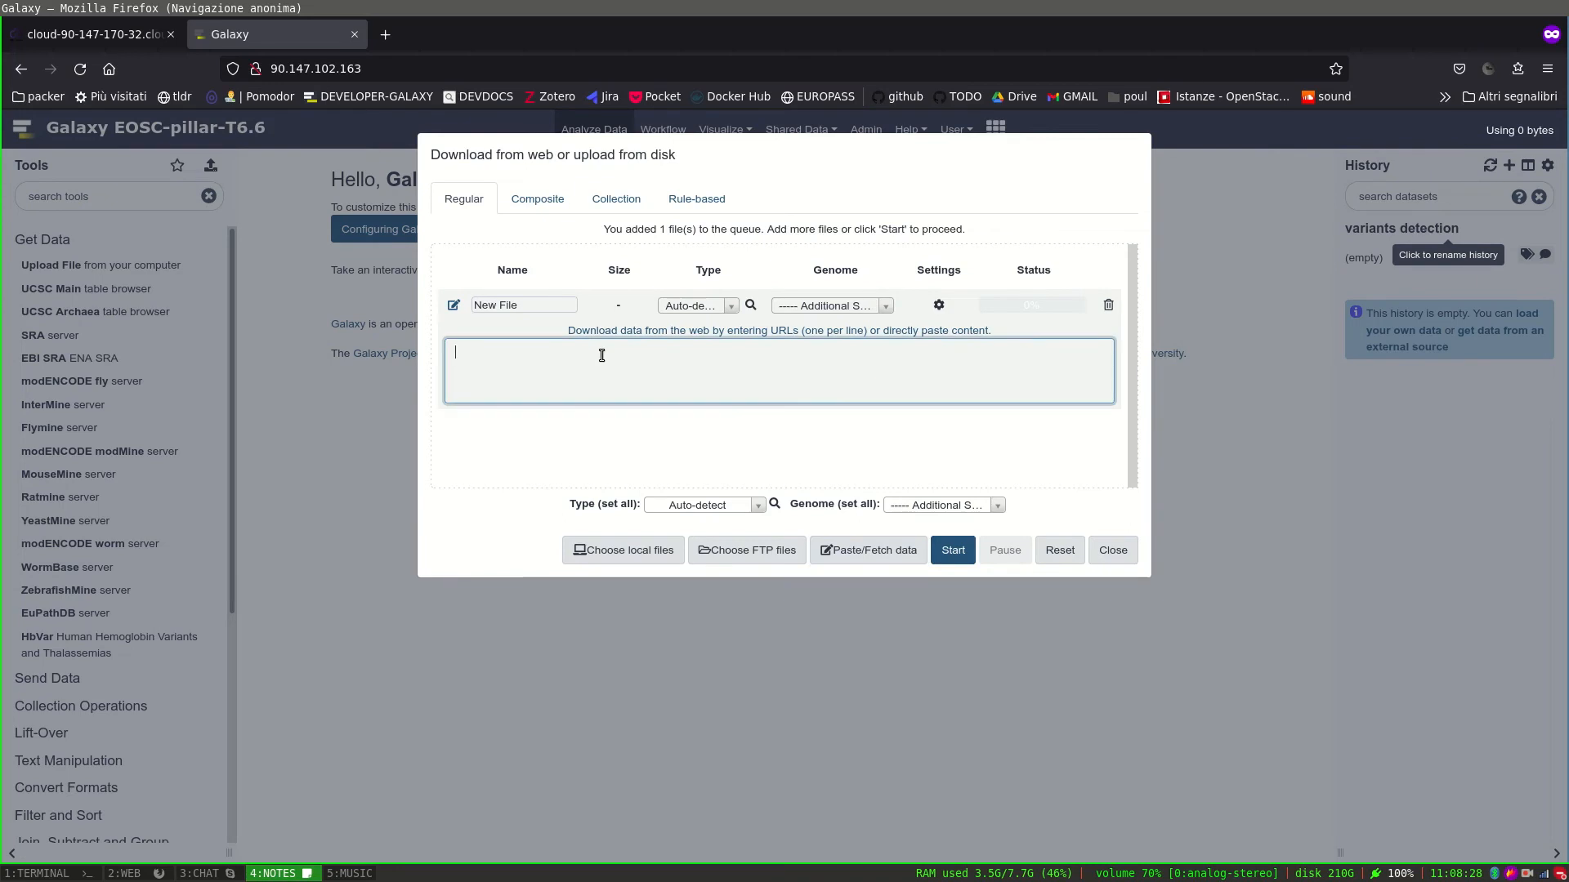
key("super+d")
type("Kcoo")
key("BackSpace")
key("Return")
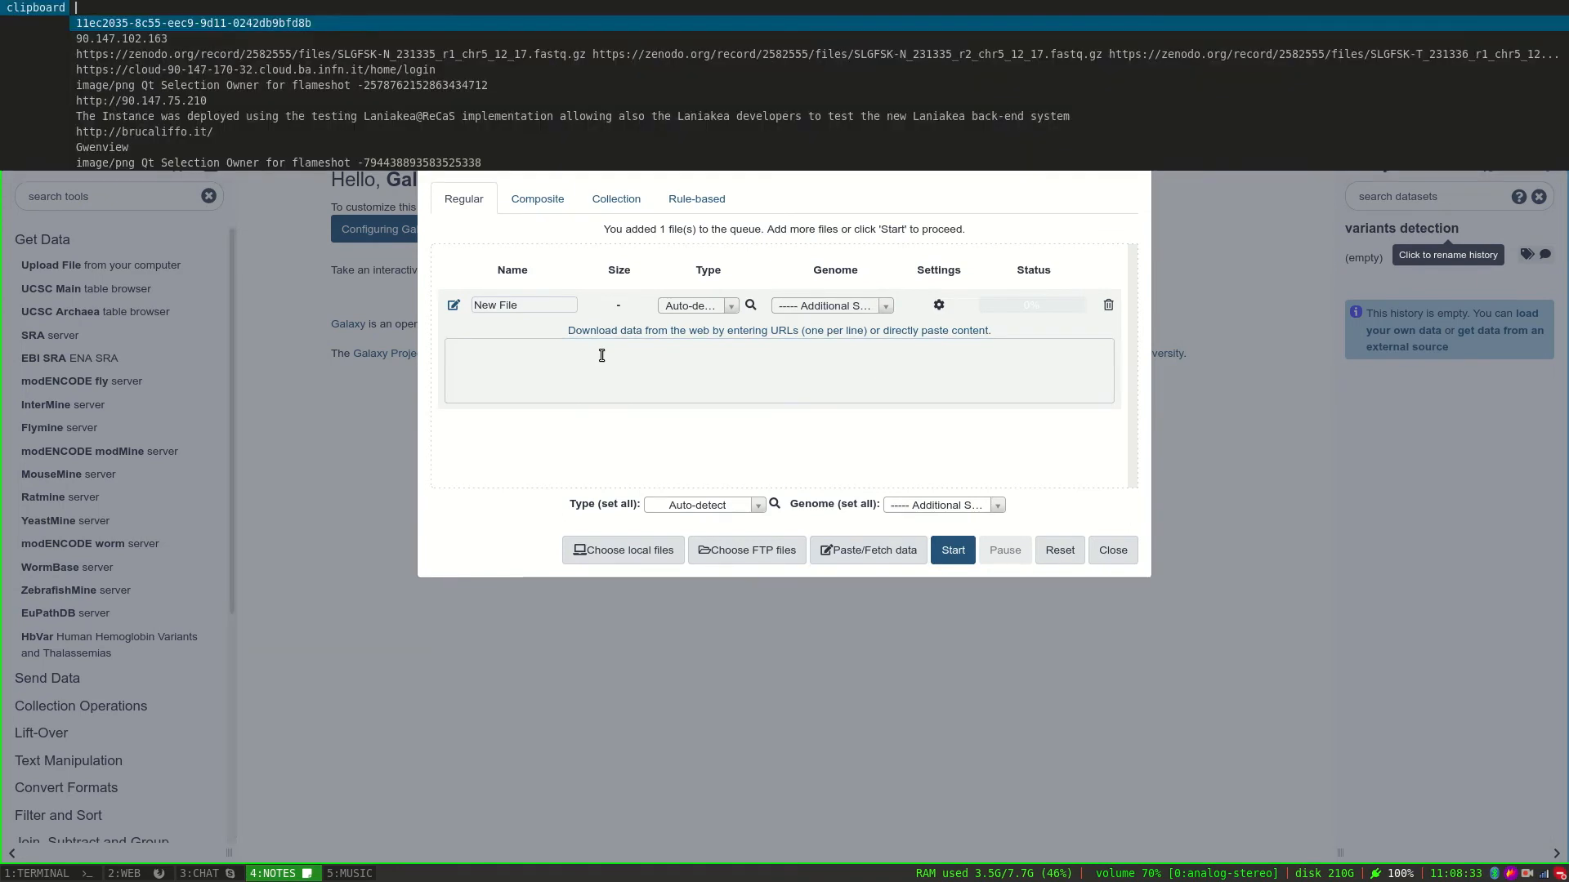
key("Down")
key("Down")
key("Return")
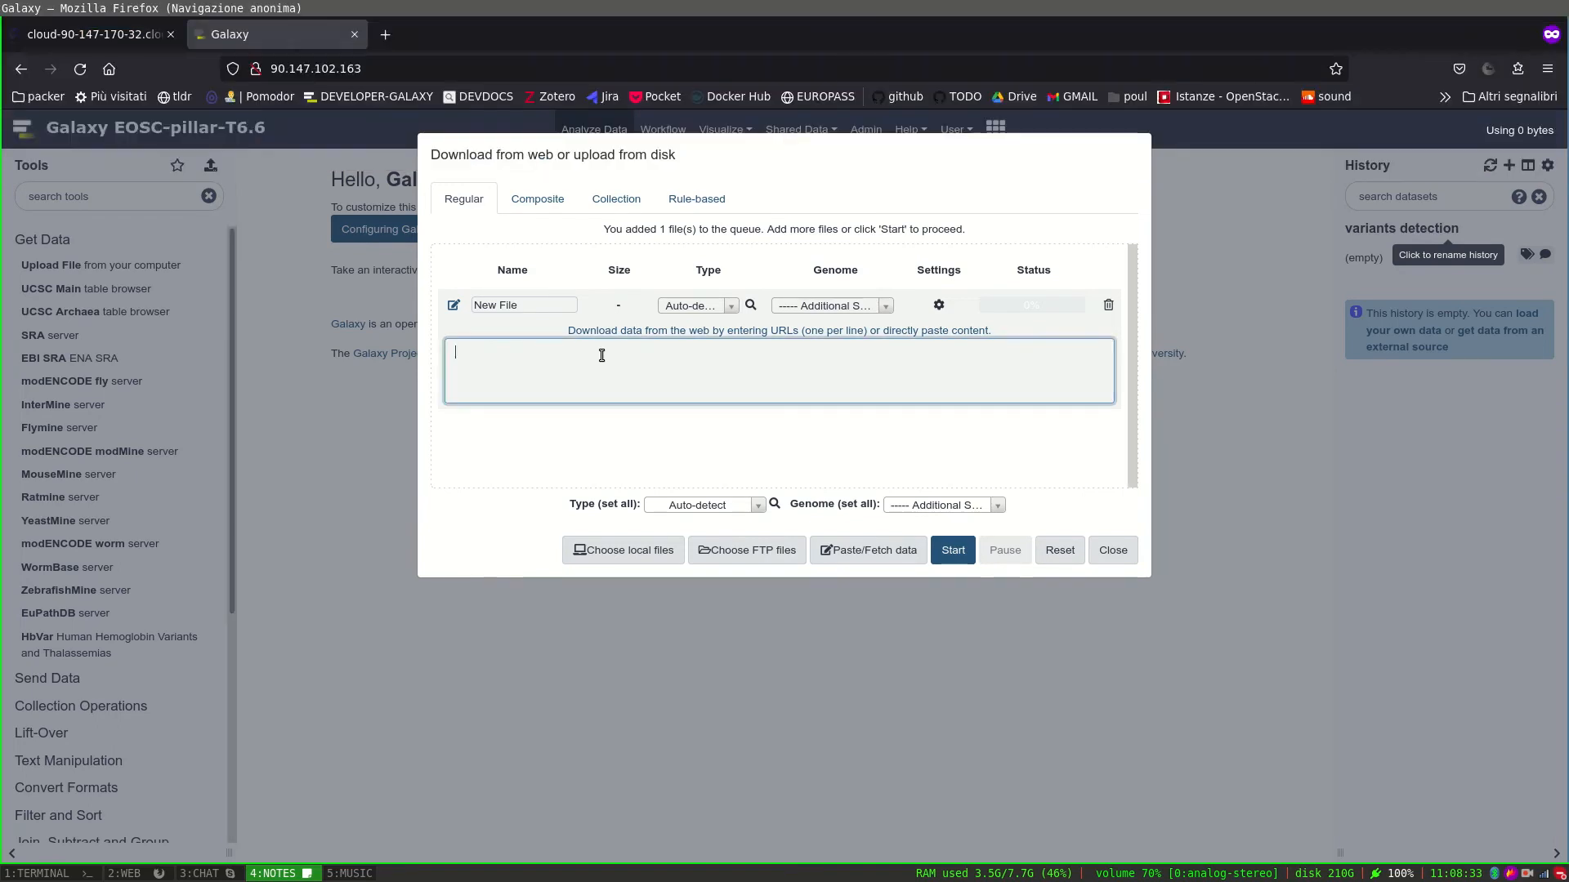
type("https://zenodo.org/record/2582555/files/SLGFSK-N_231335_r1_chr5_12_17.fastq.gz https://zenodo.org/record/2582555/files/SLGFSK-N_231335_r2_chr5_12_17.fastq.gz https://zenodo.org/record/2582555/files/SLGFSK-T_231336_r1_chr5_12_17.fastq.gz https://zenodo.org/record/2582555/files/SLGFSK-T_231336_r2_chr5_12_17.fastq.gz")
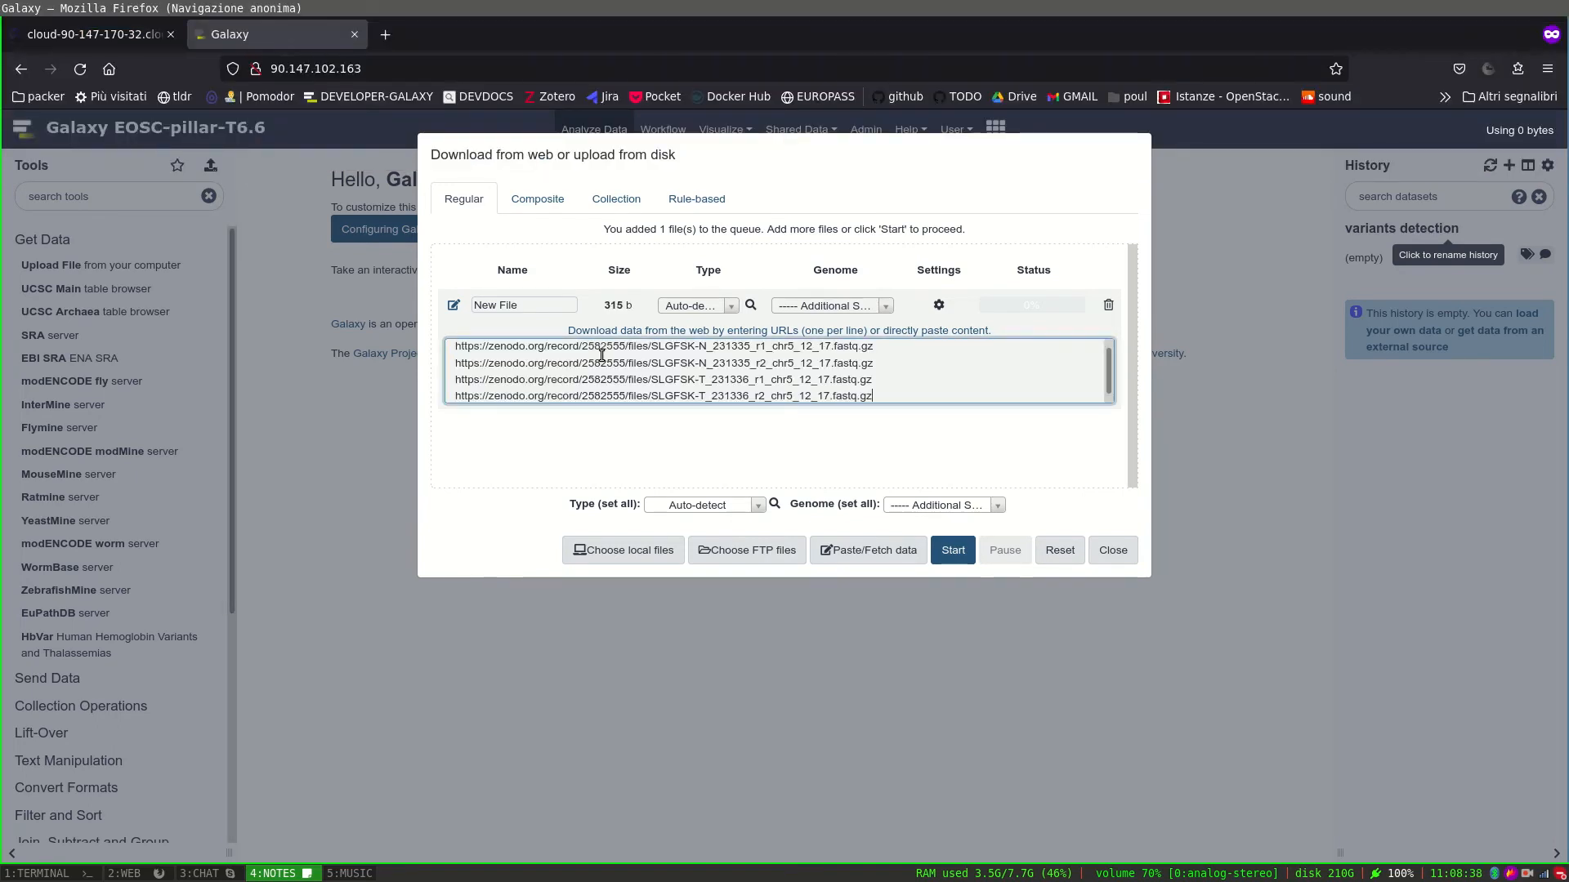
Fetch the queued zenodo files and close the upload window when finished.
scroll(601, 355, "down", 2)
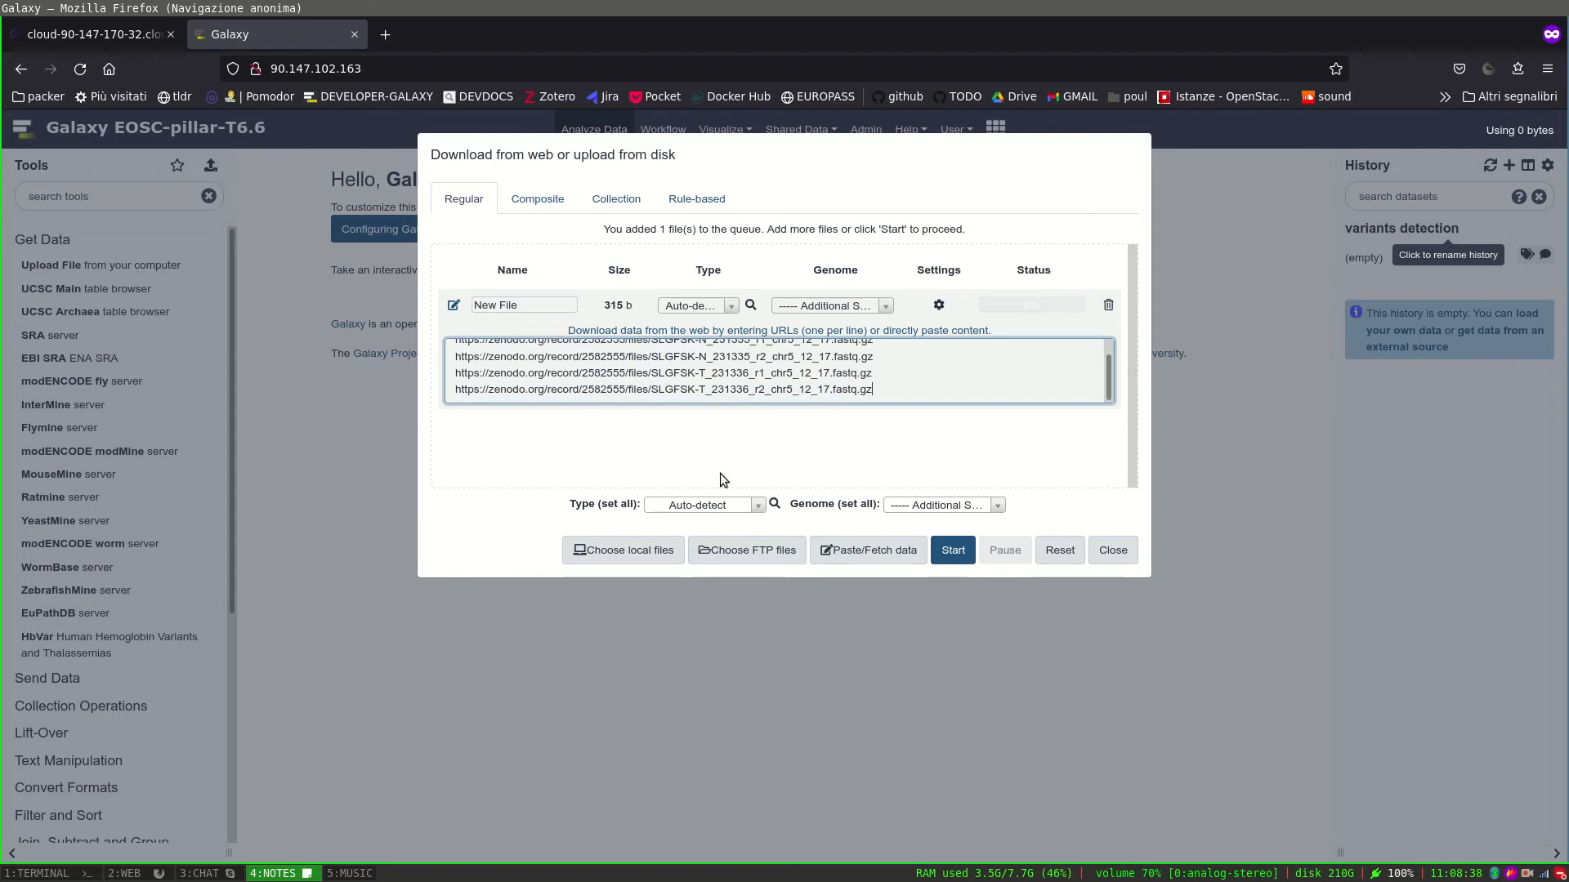
left_click(953, 550)
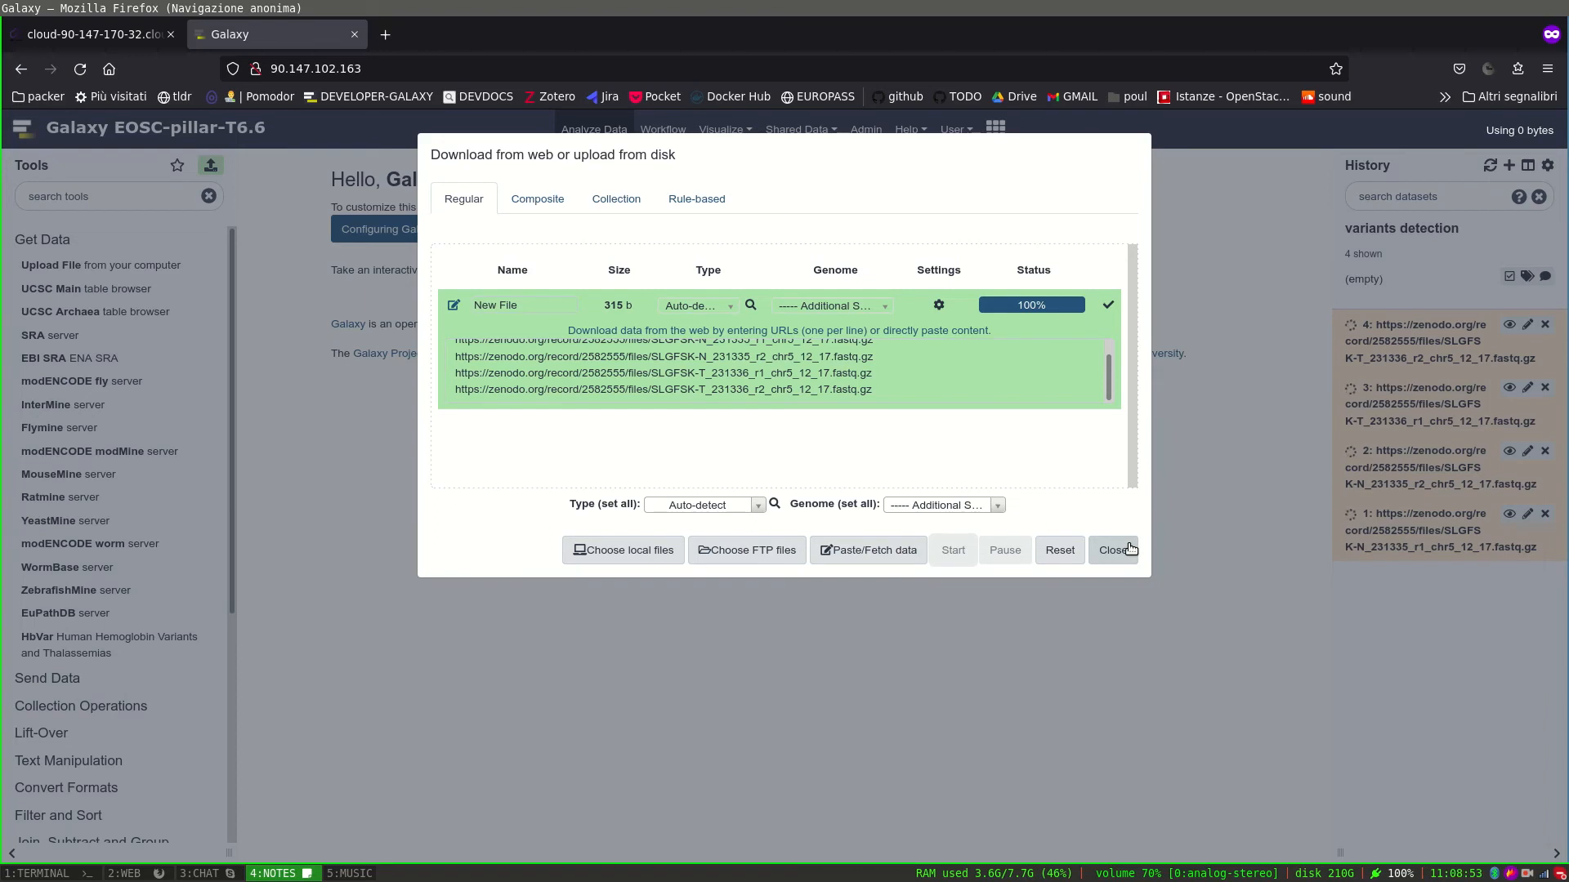
left_click(1130, 548)
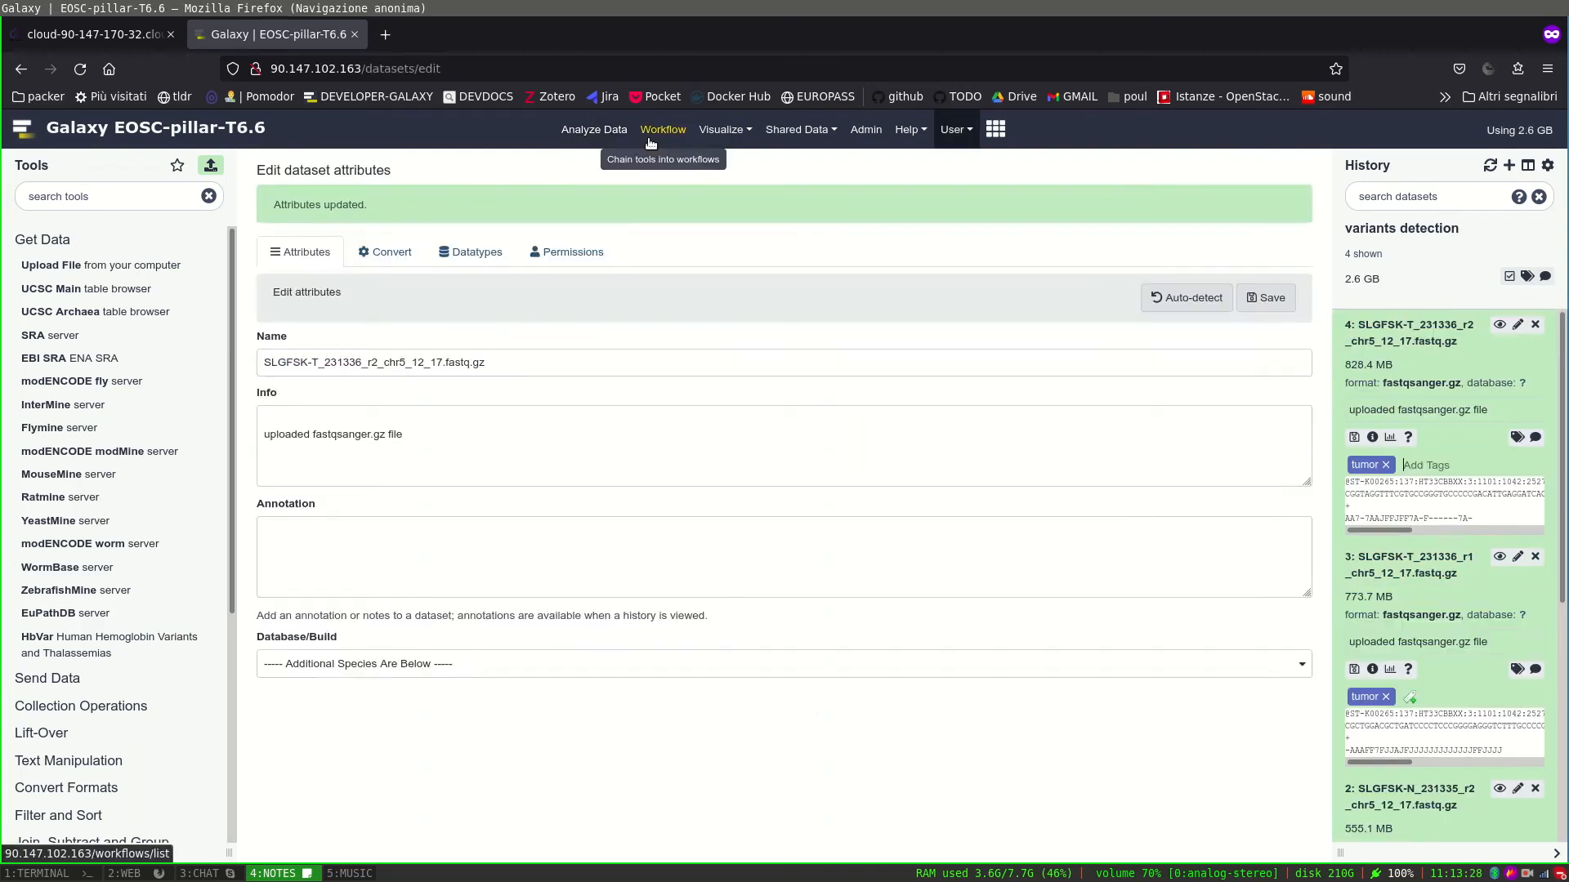
Open the somatic variants detection run form and map inputs 1–4 to history datasets 1–4.
left_click(663, 129)
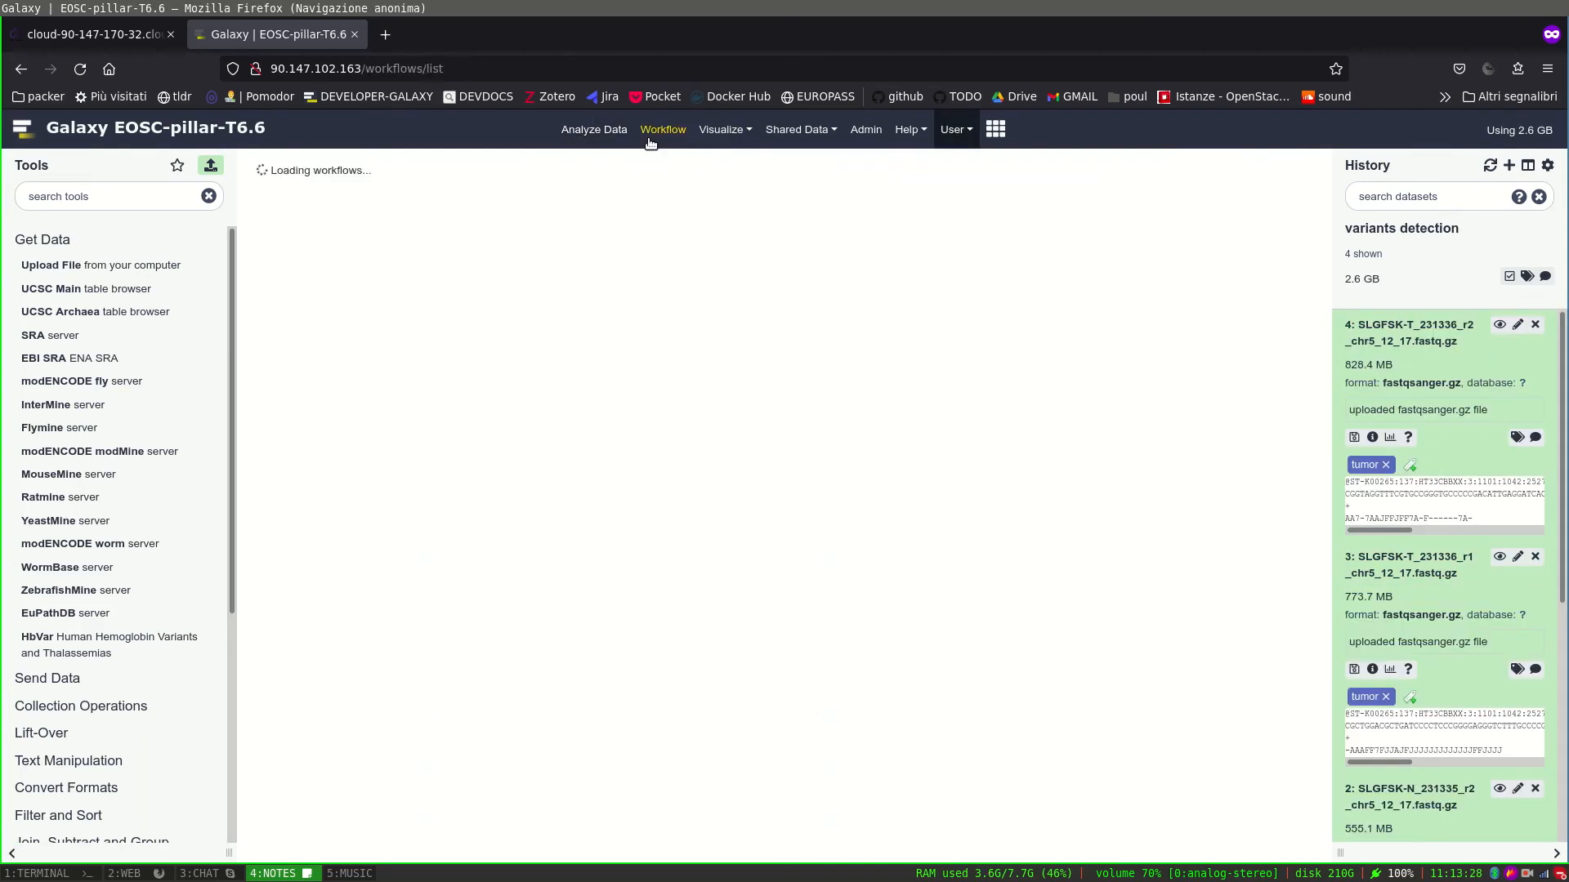
left_click(1240, 271)
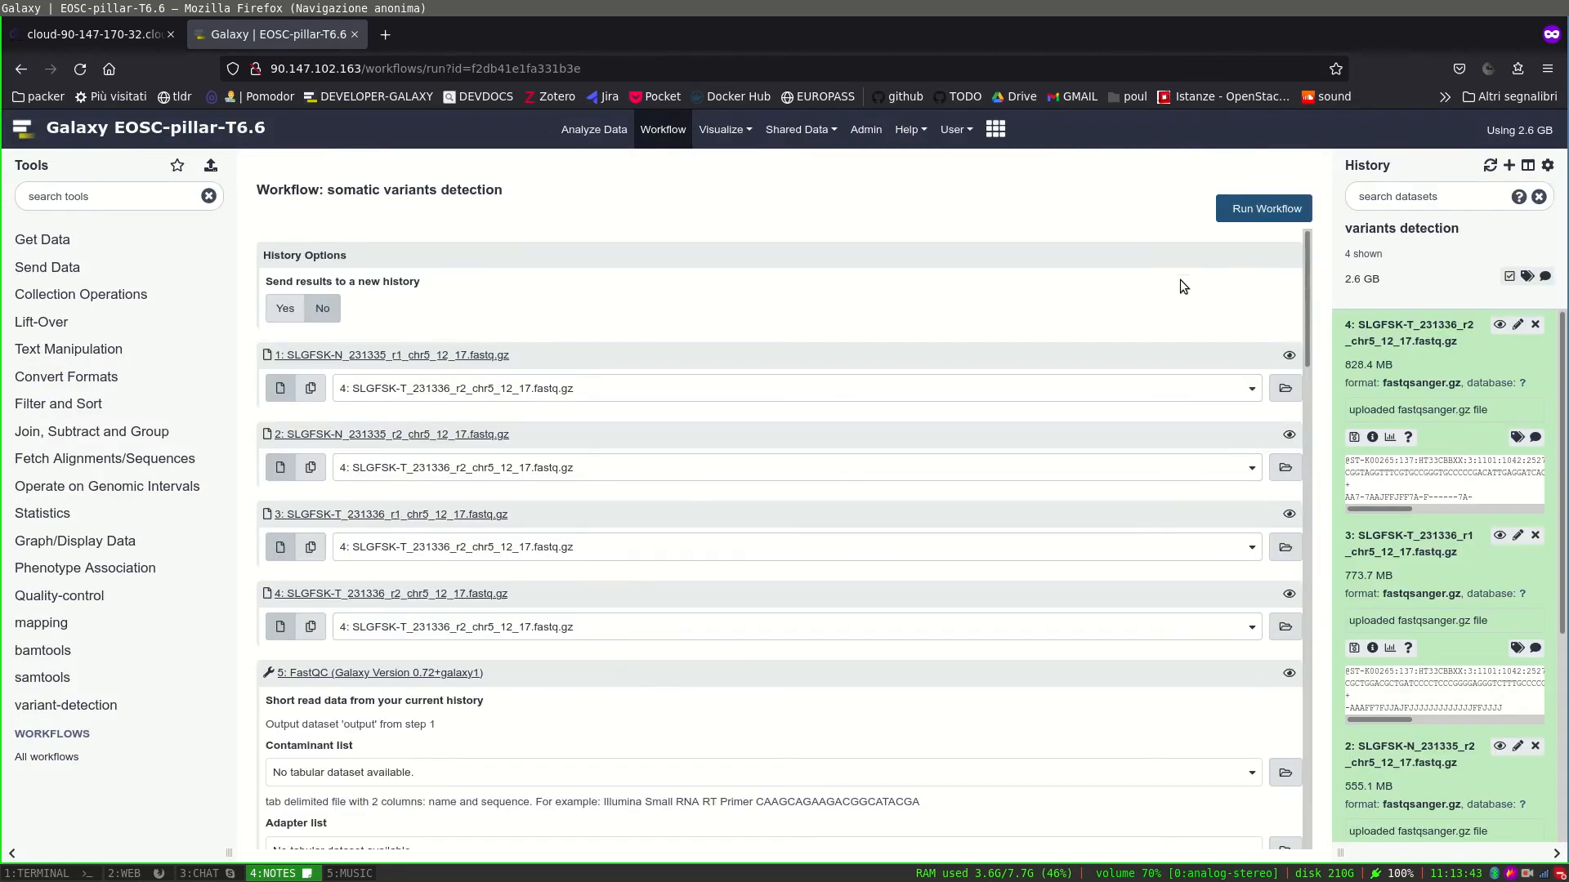
left_click(654, 391)
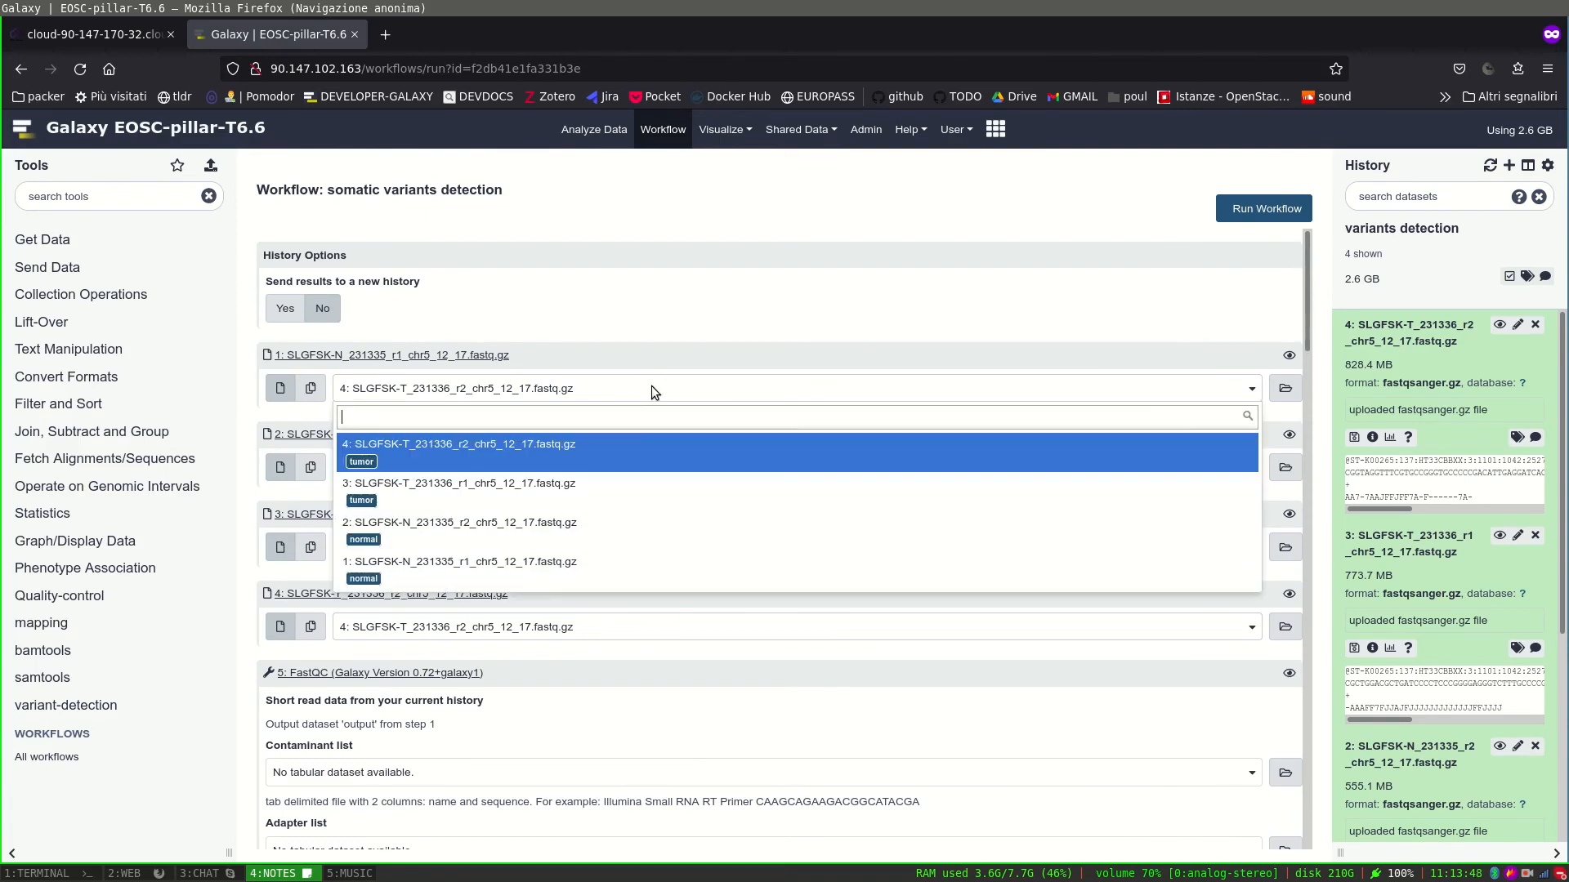
left_click(566, 579)
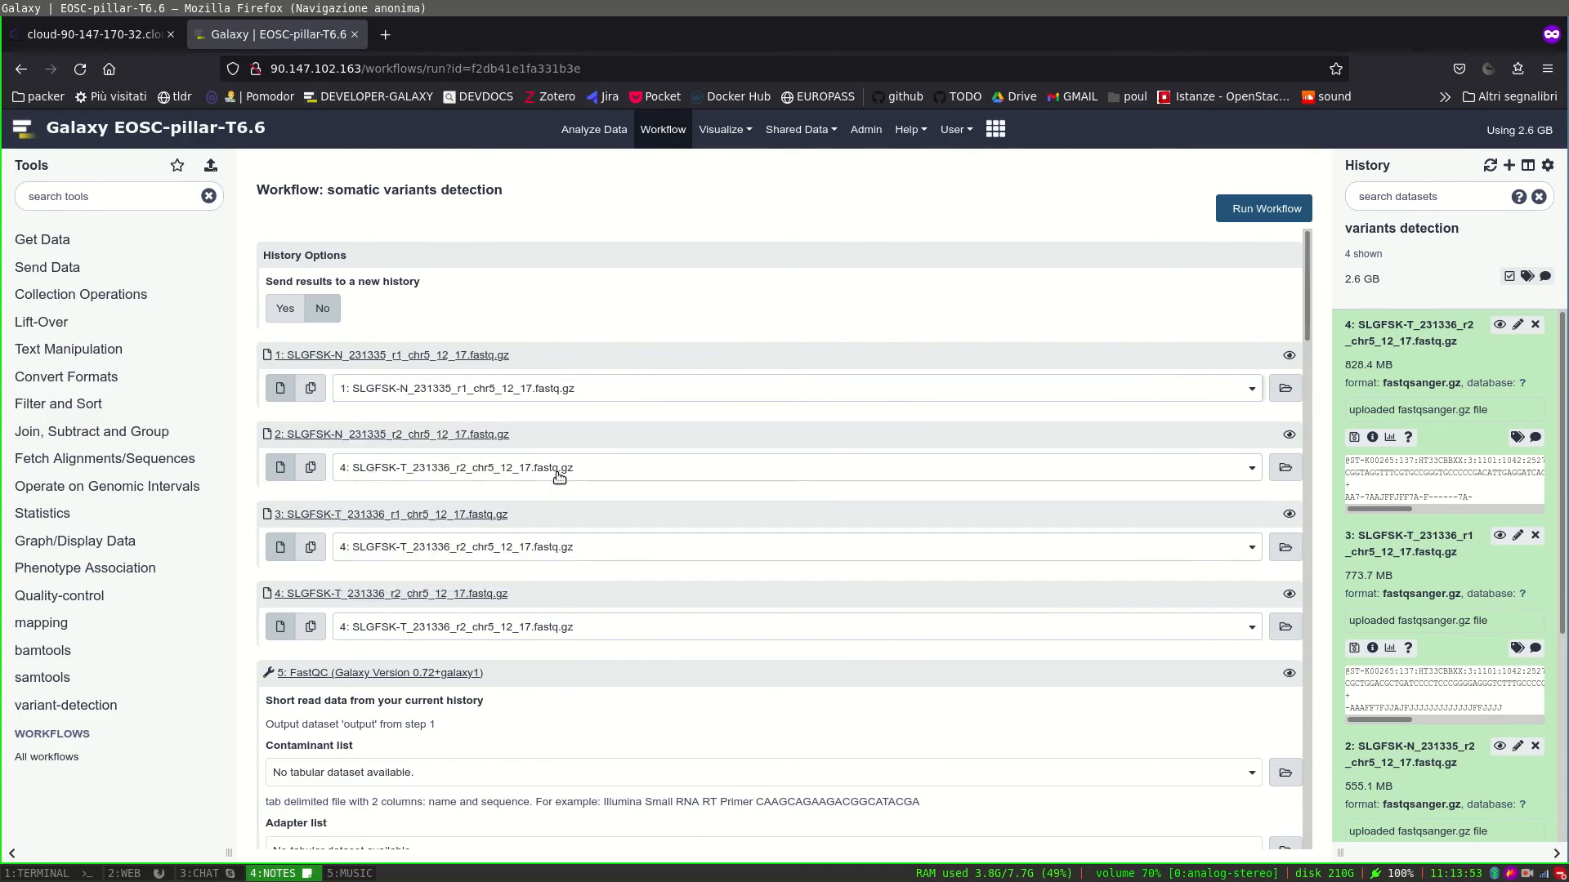
left_click(557, 472)
left_click(541, 572)
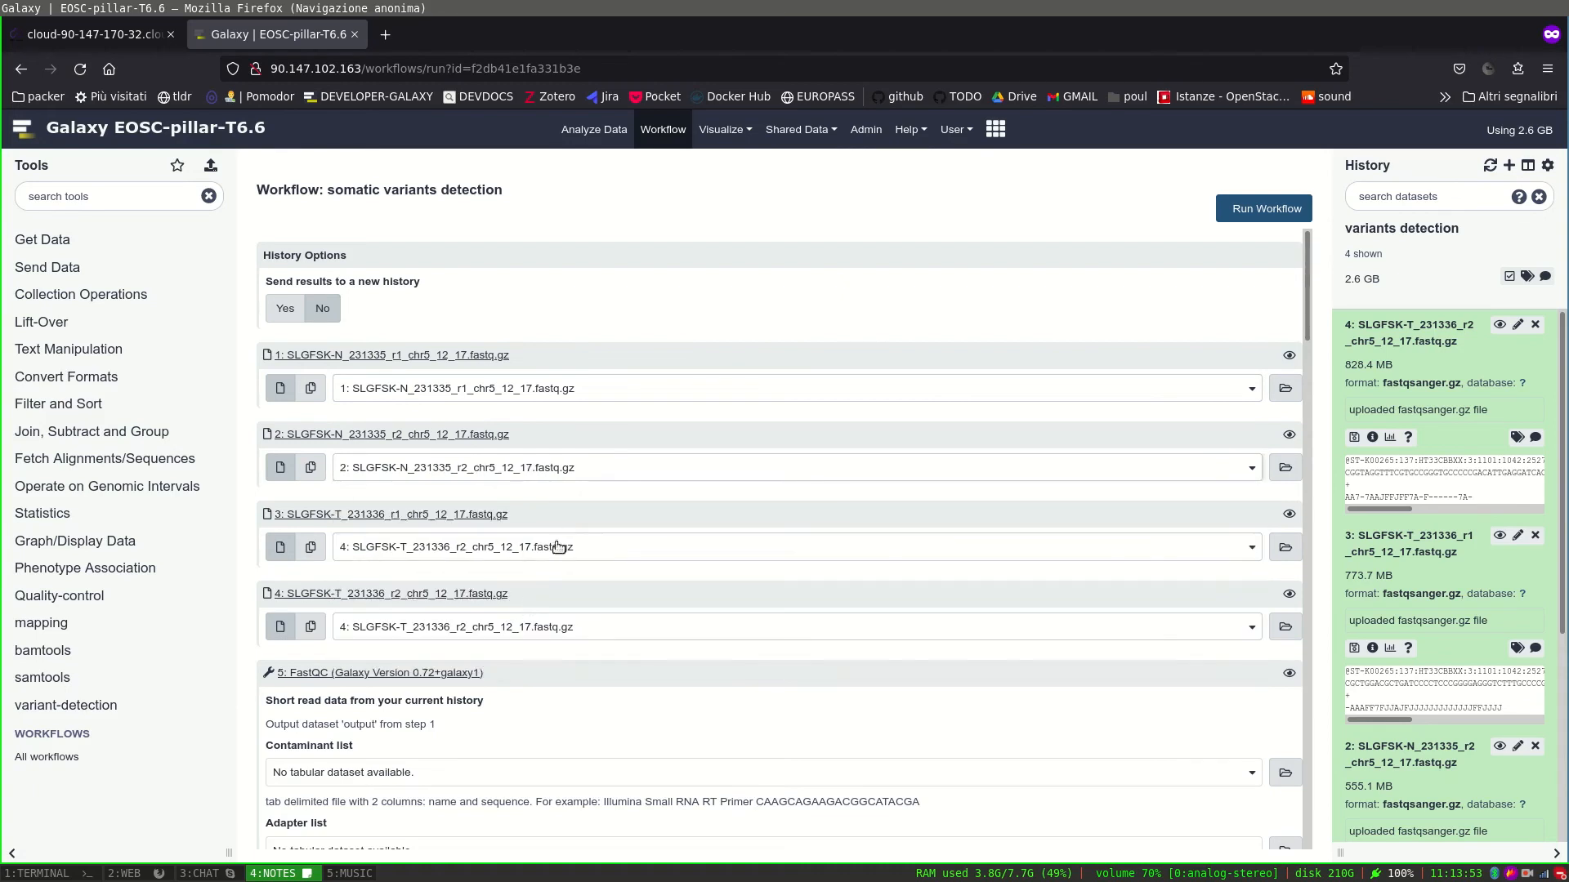
left_click(561, 549)
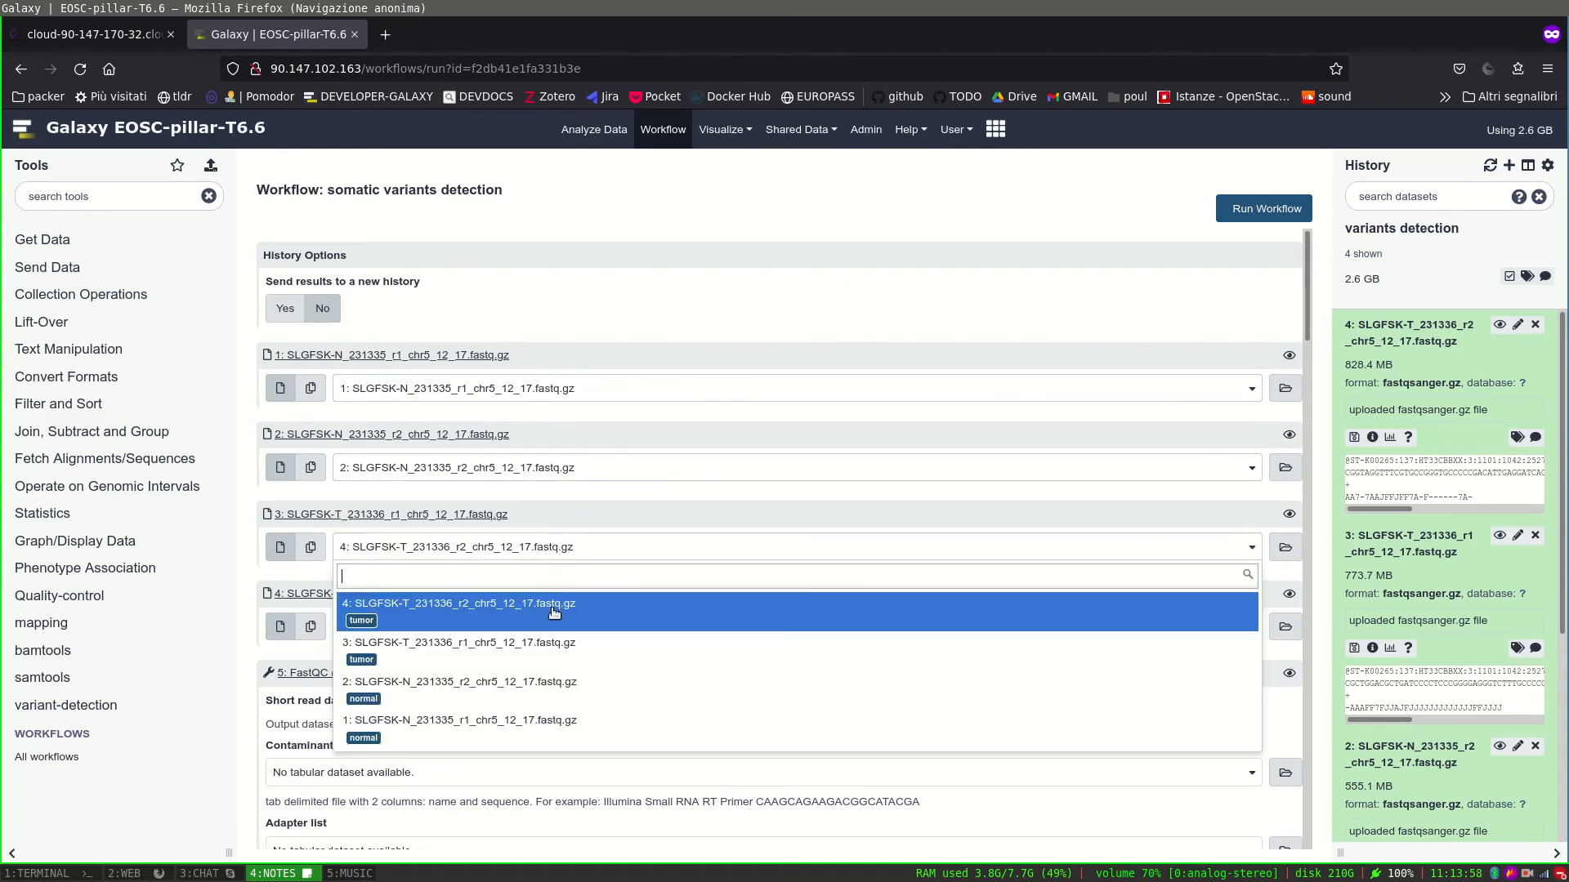
left_click(549, 652)
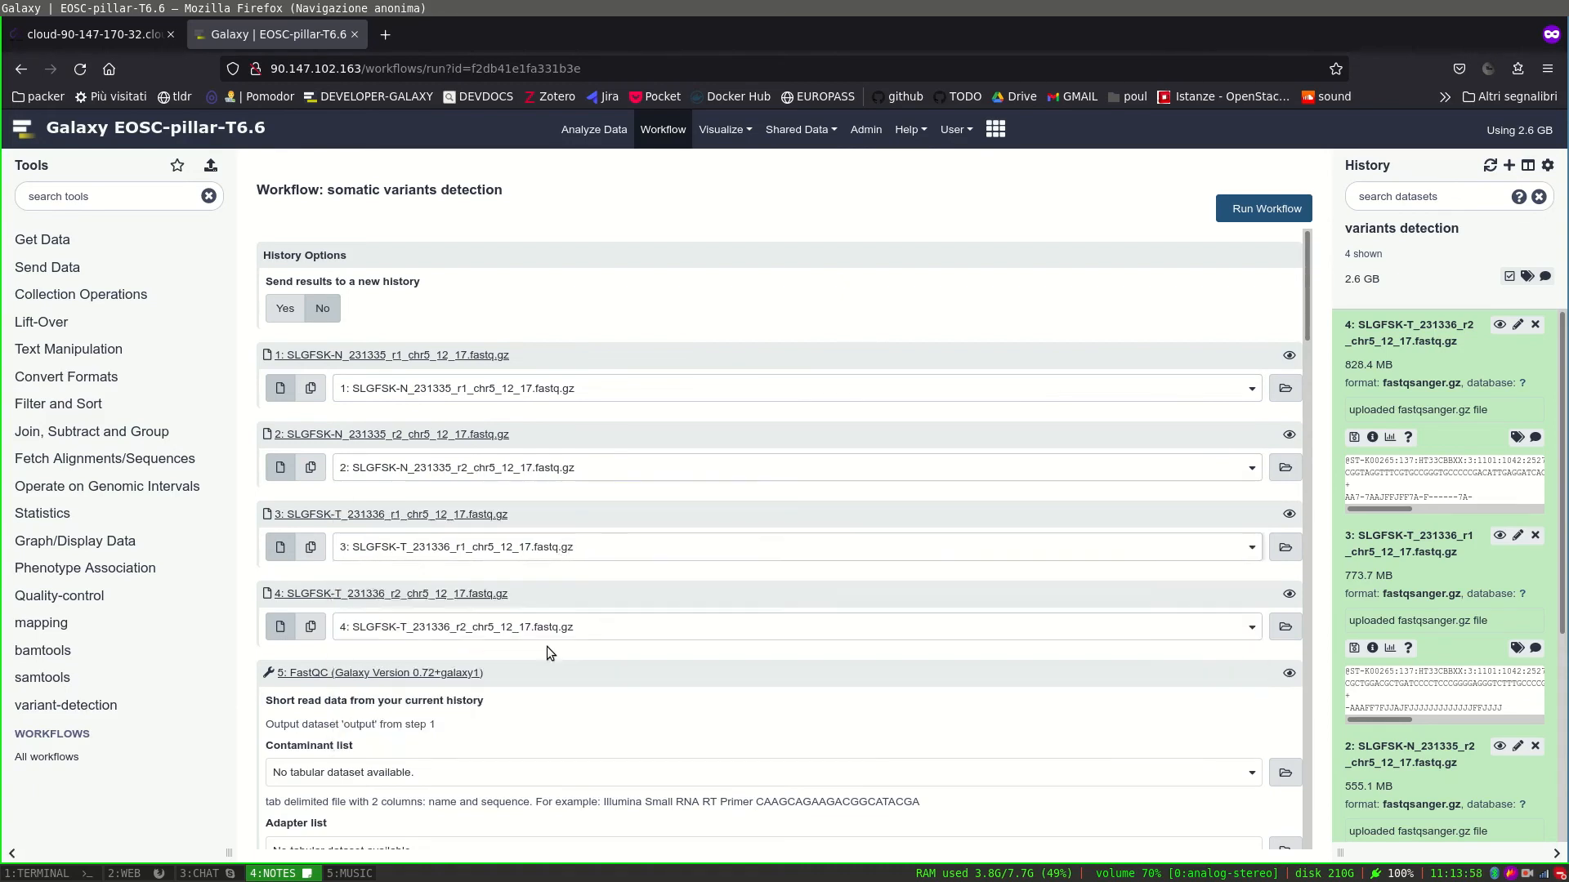
left_click(531, 625)
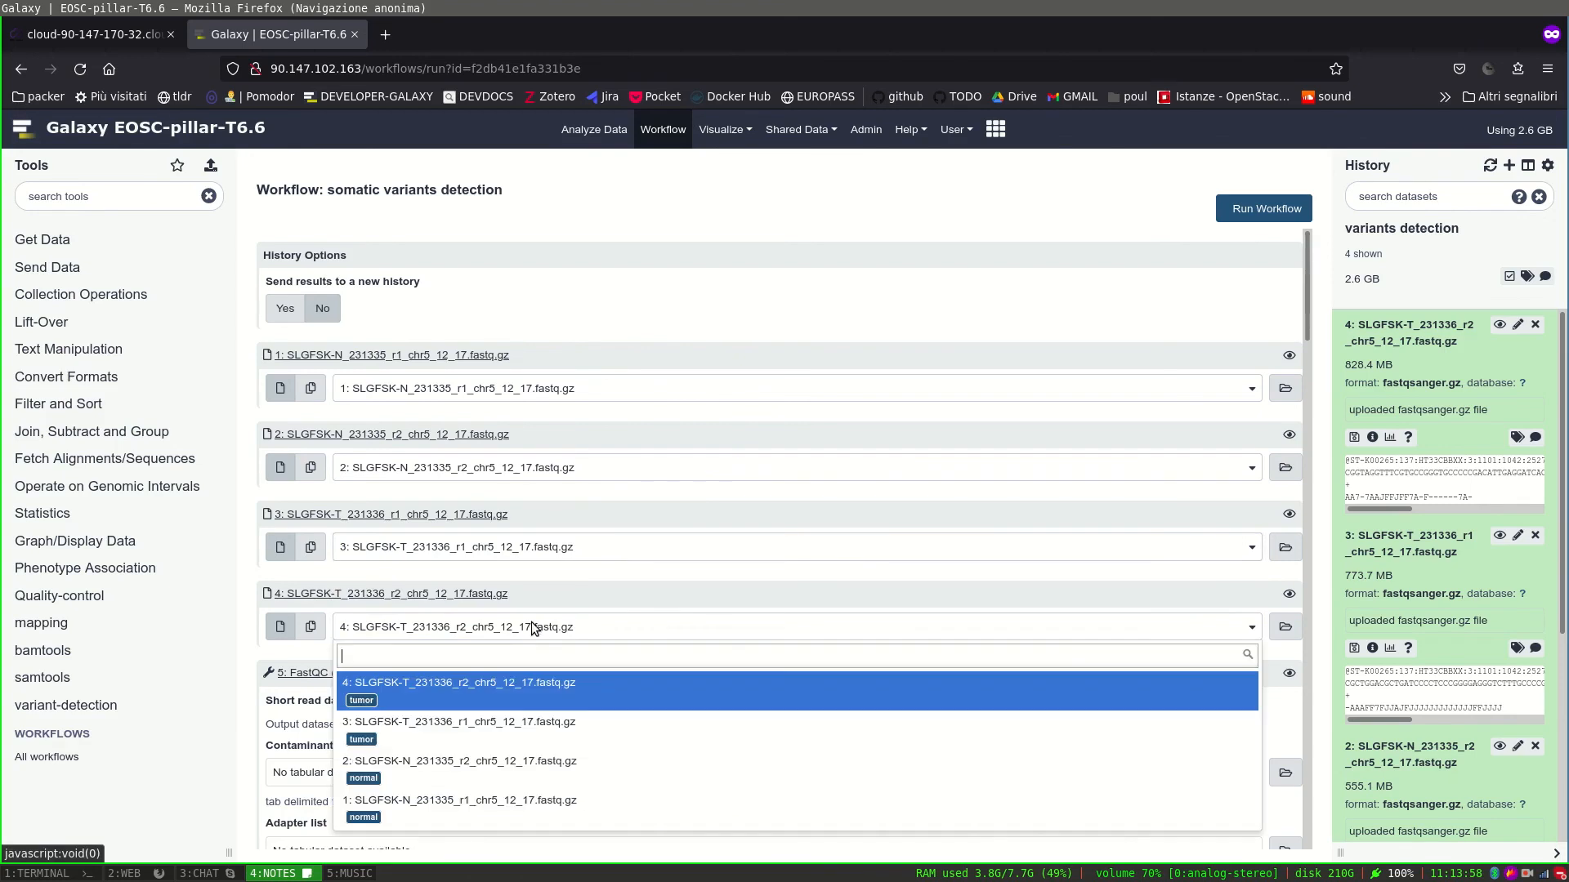
left_click(509, 707)
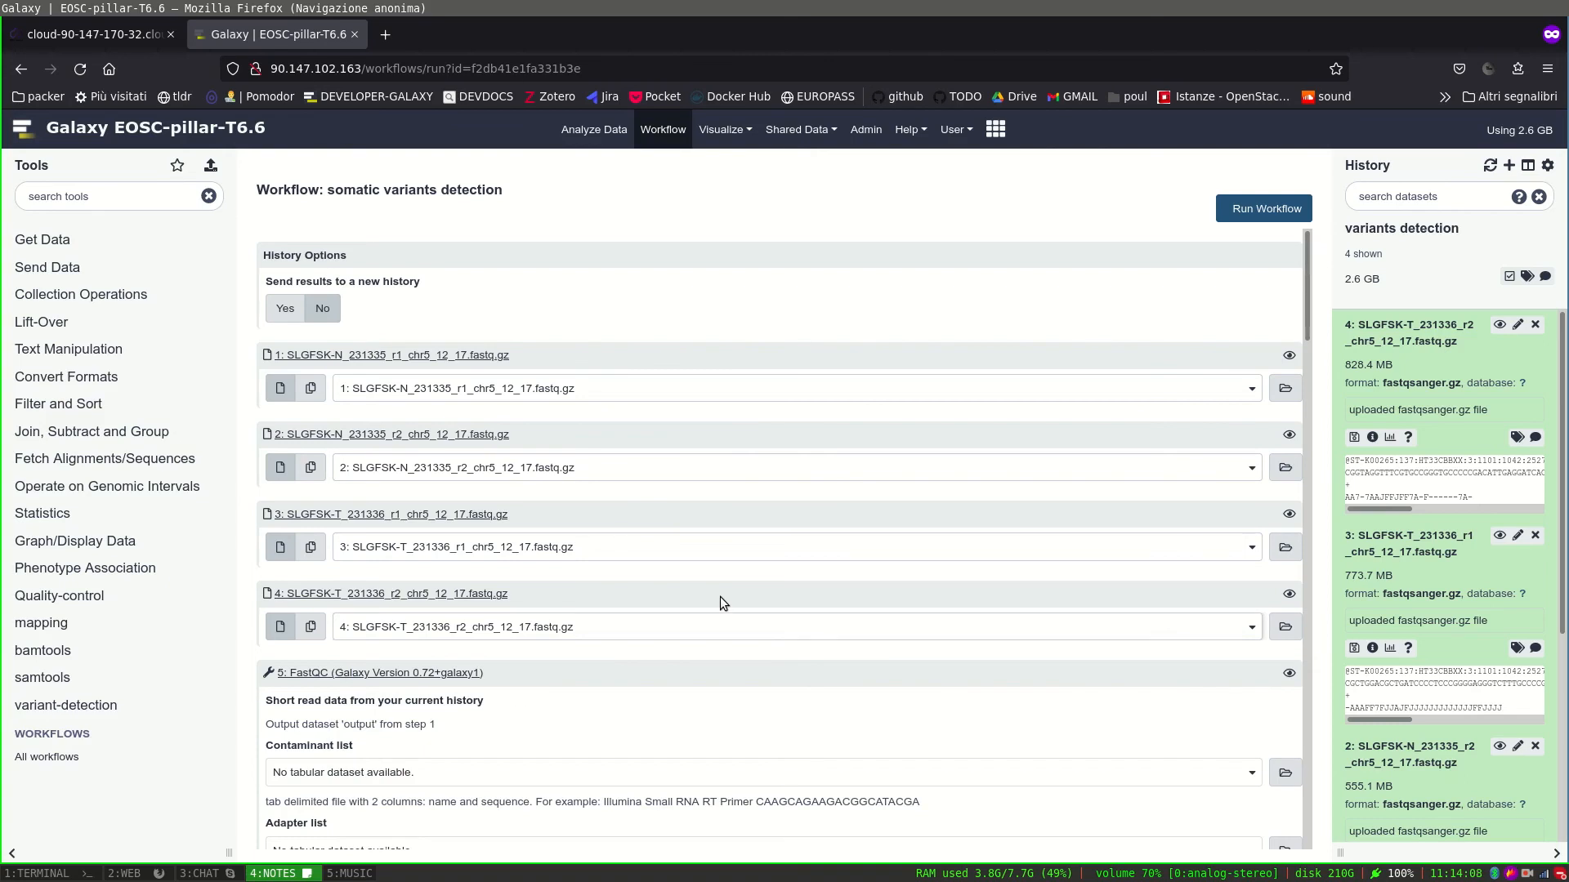
Review the workflow form and launch the run with these four inputs.
scroll(721, 598, "down", 3)
scroll(721, 598, "up", 3)
scroll(720, 598, "down", 9)
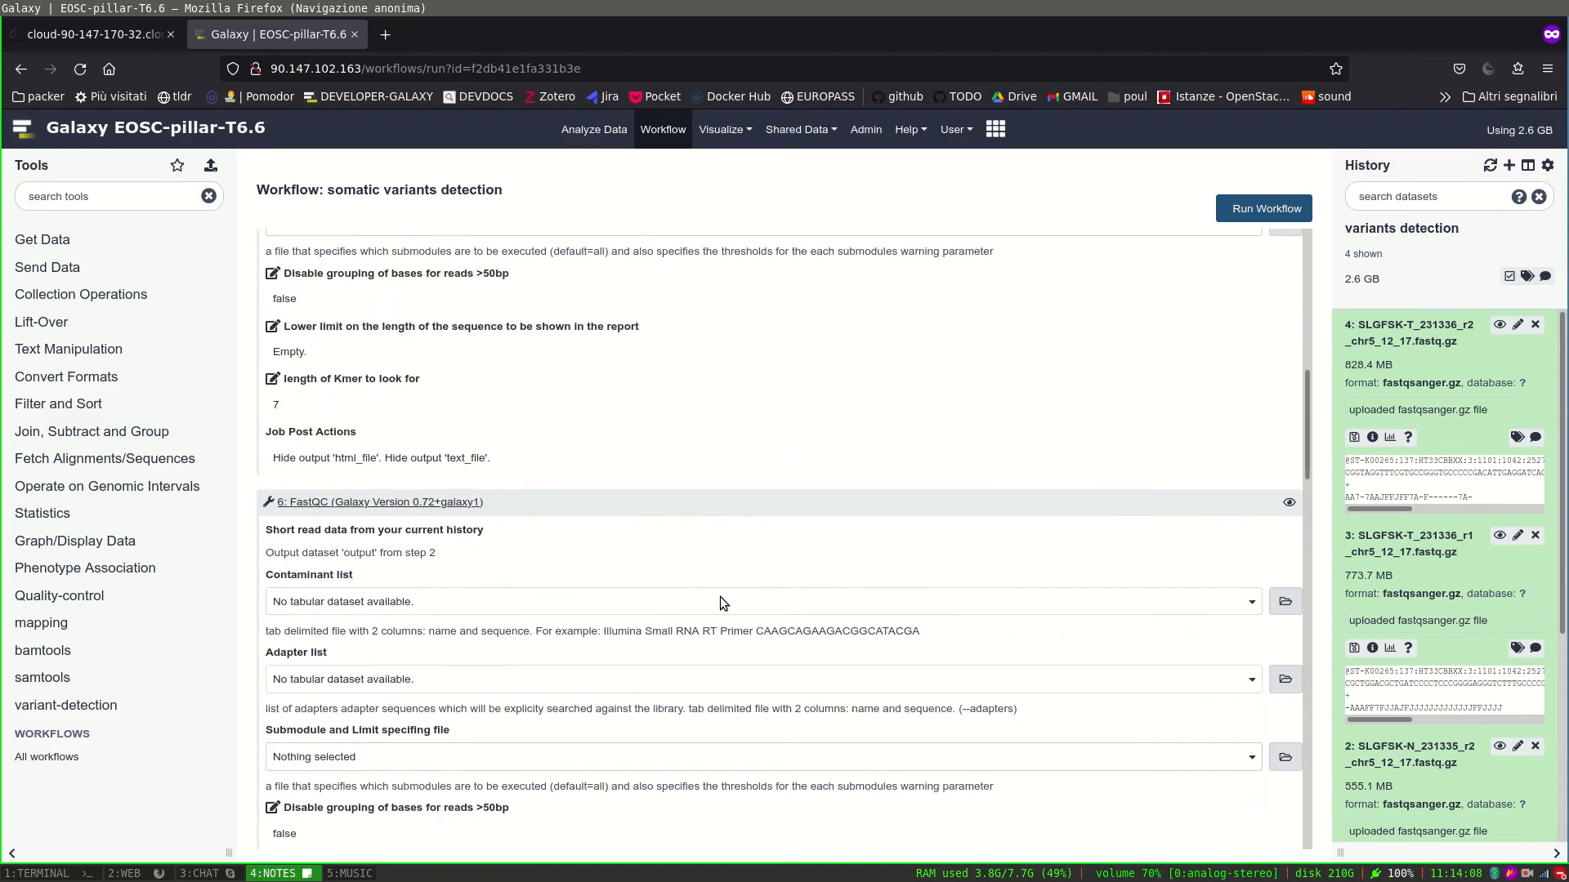
scroll(721, 603, "down", 20)
scroll(720, 605, "up", 10)
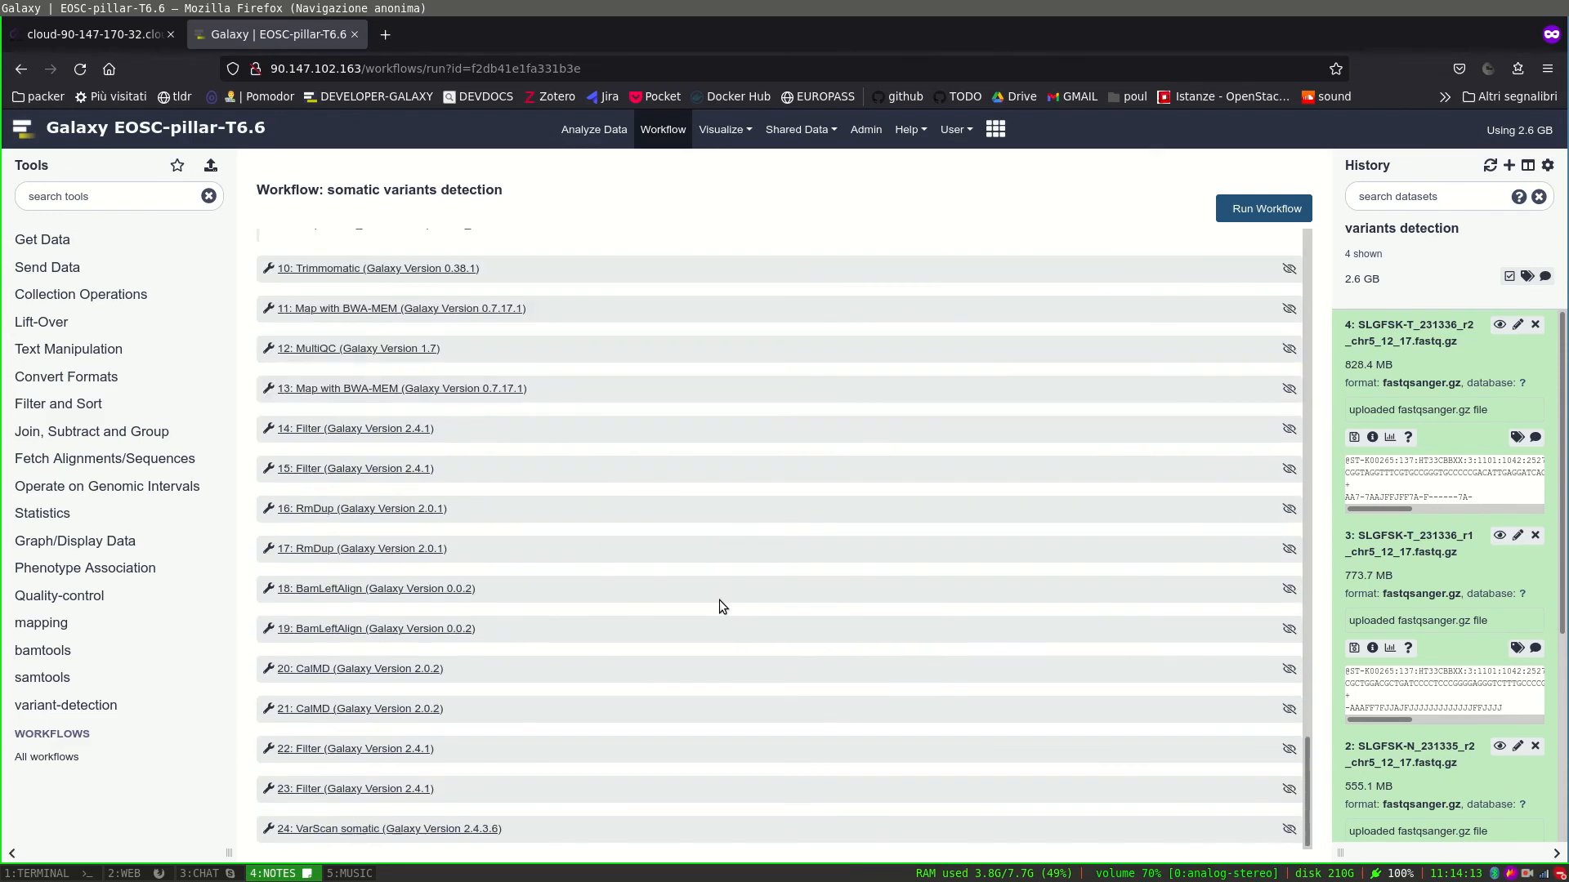
scroll(720, 601, "up", 10)
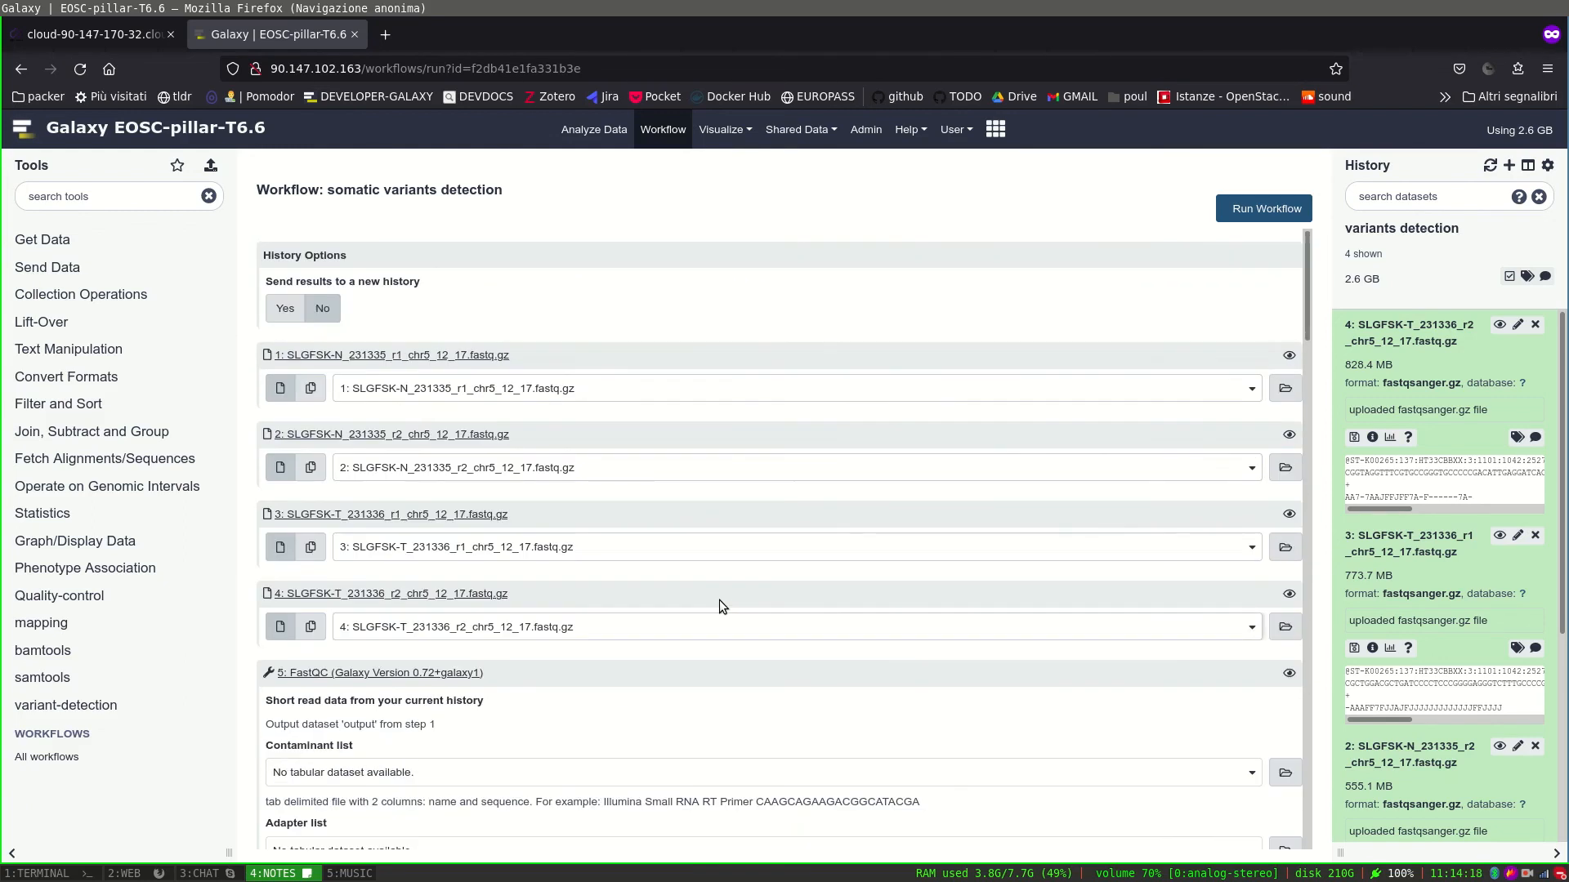
left_click(1271, 216)
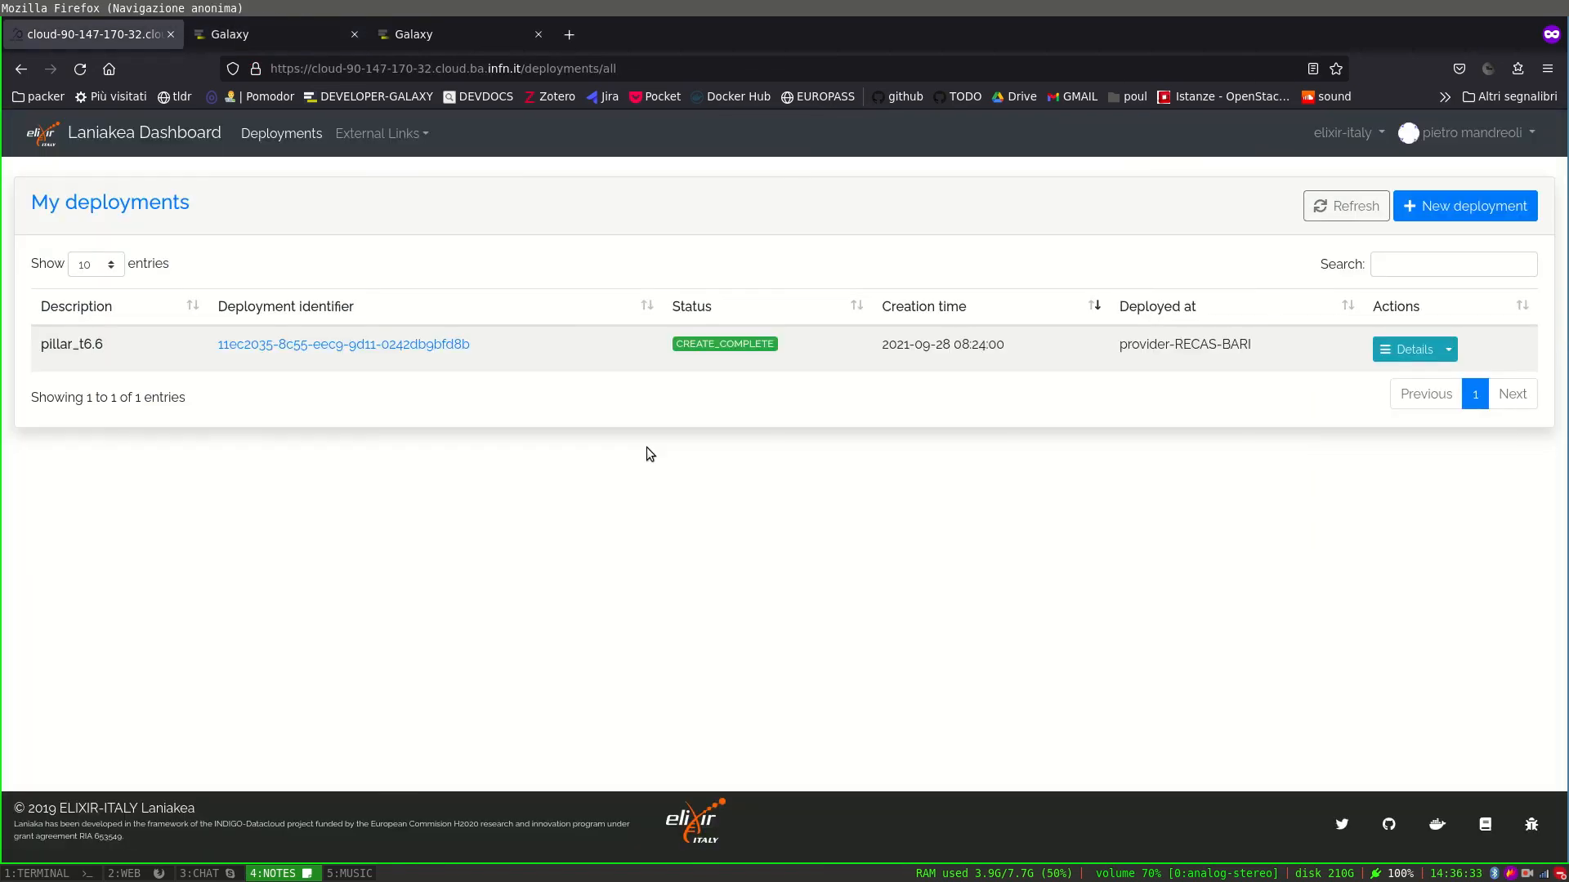
Switch to the other Galaxy instance and review the 42 completed outputs in the variants detection history.
left_click(234, 36)
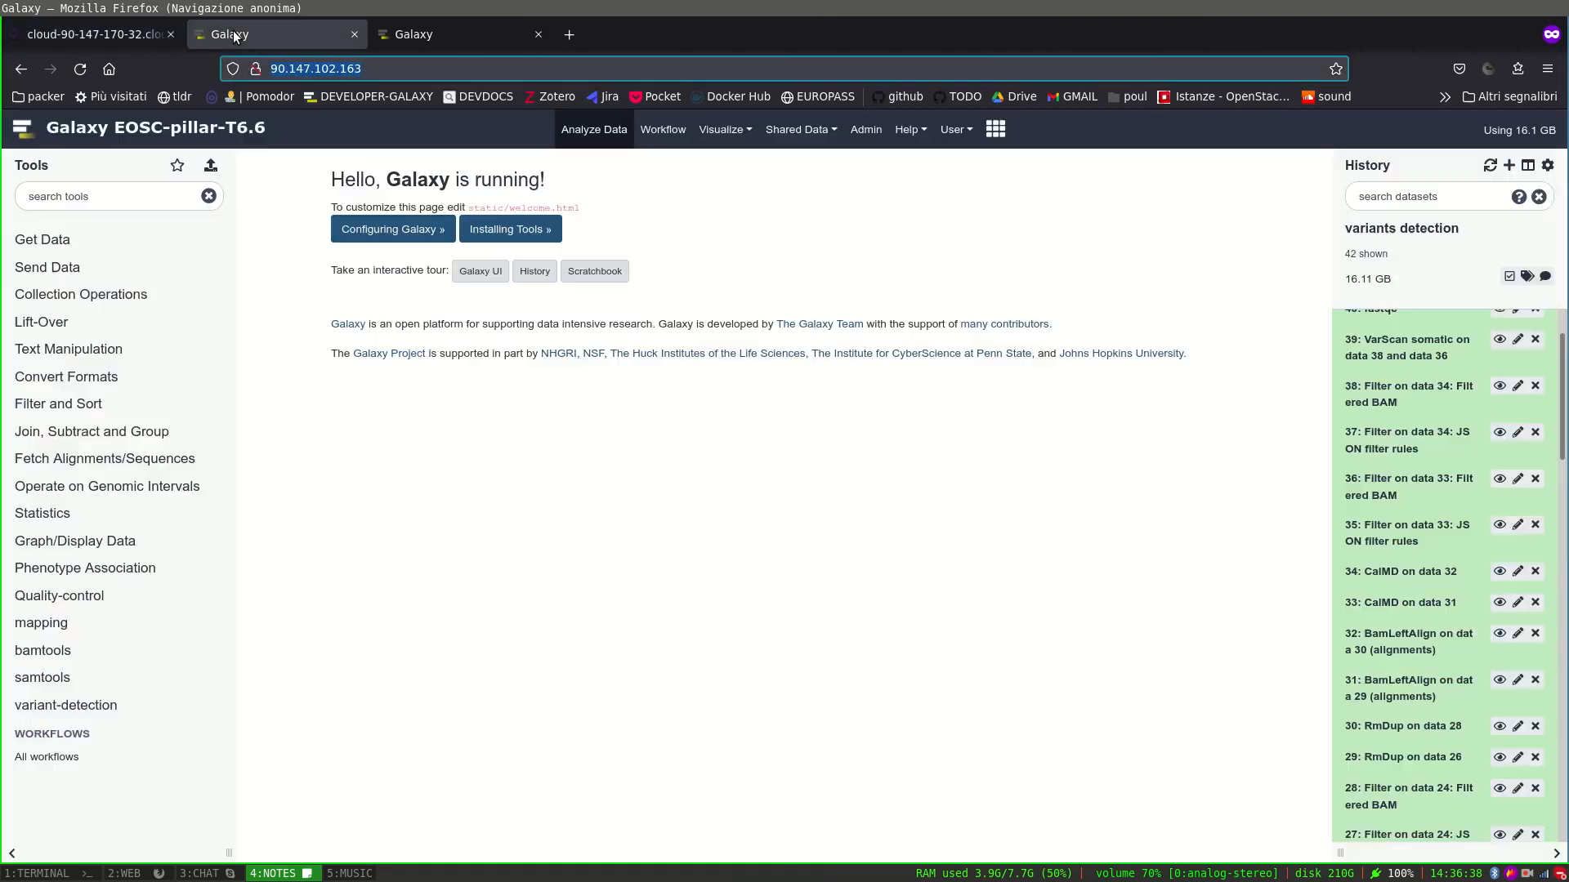
left_click(276, 130)
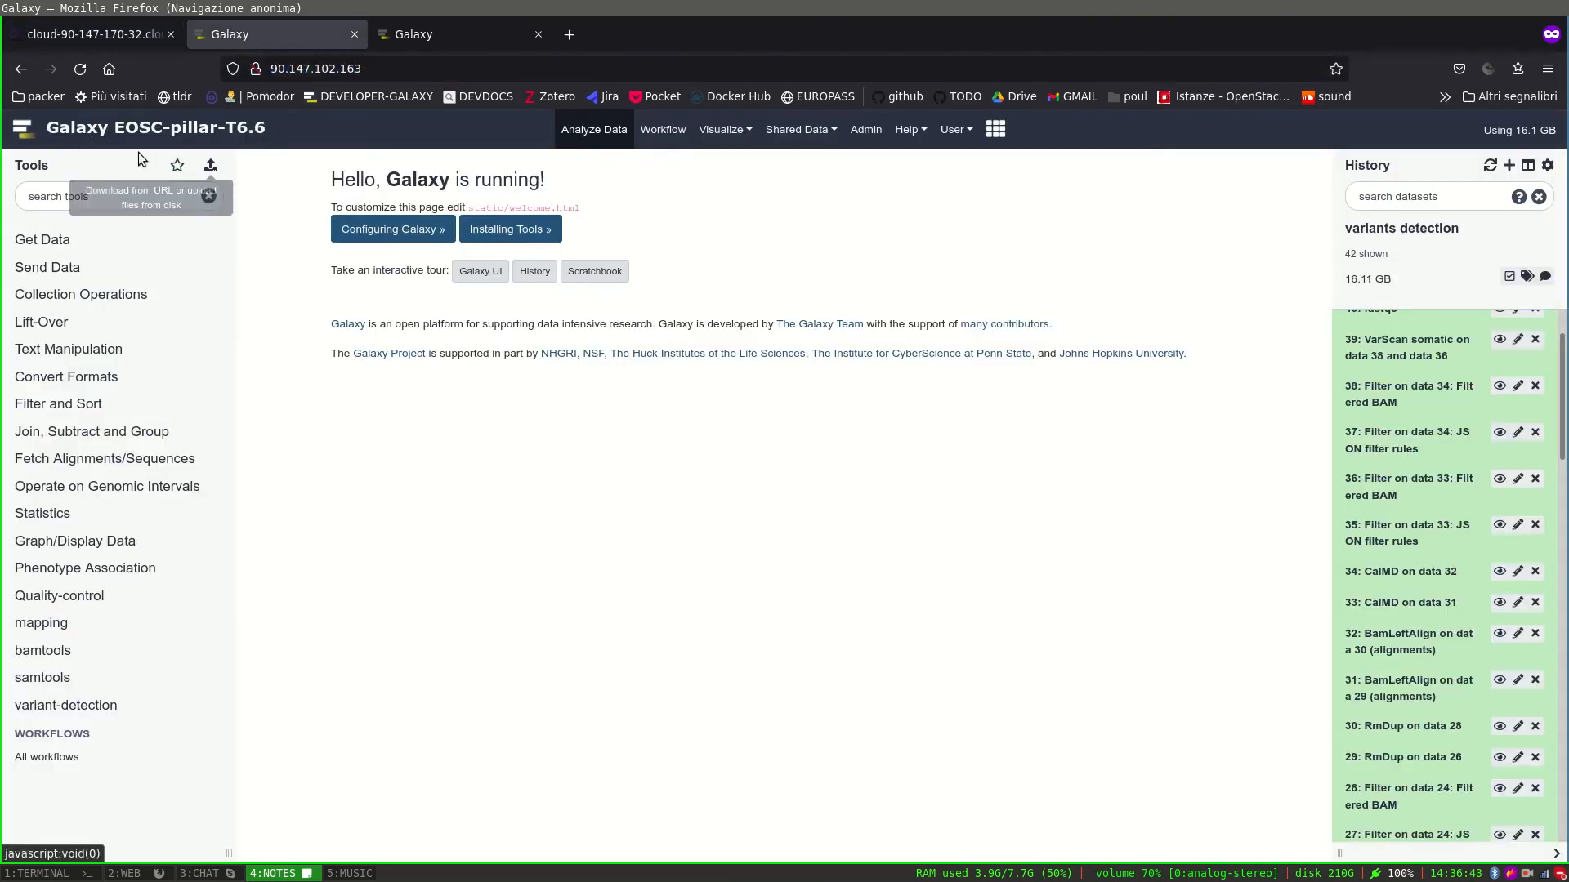
scroll(1391, 411, "up", 2)
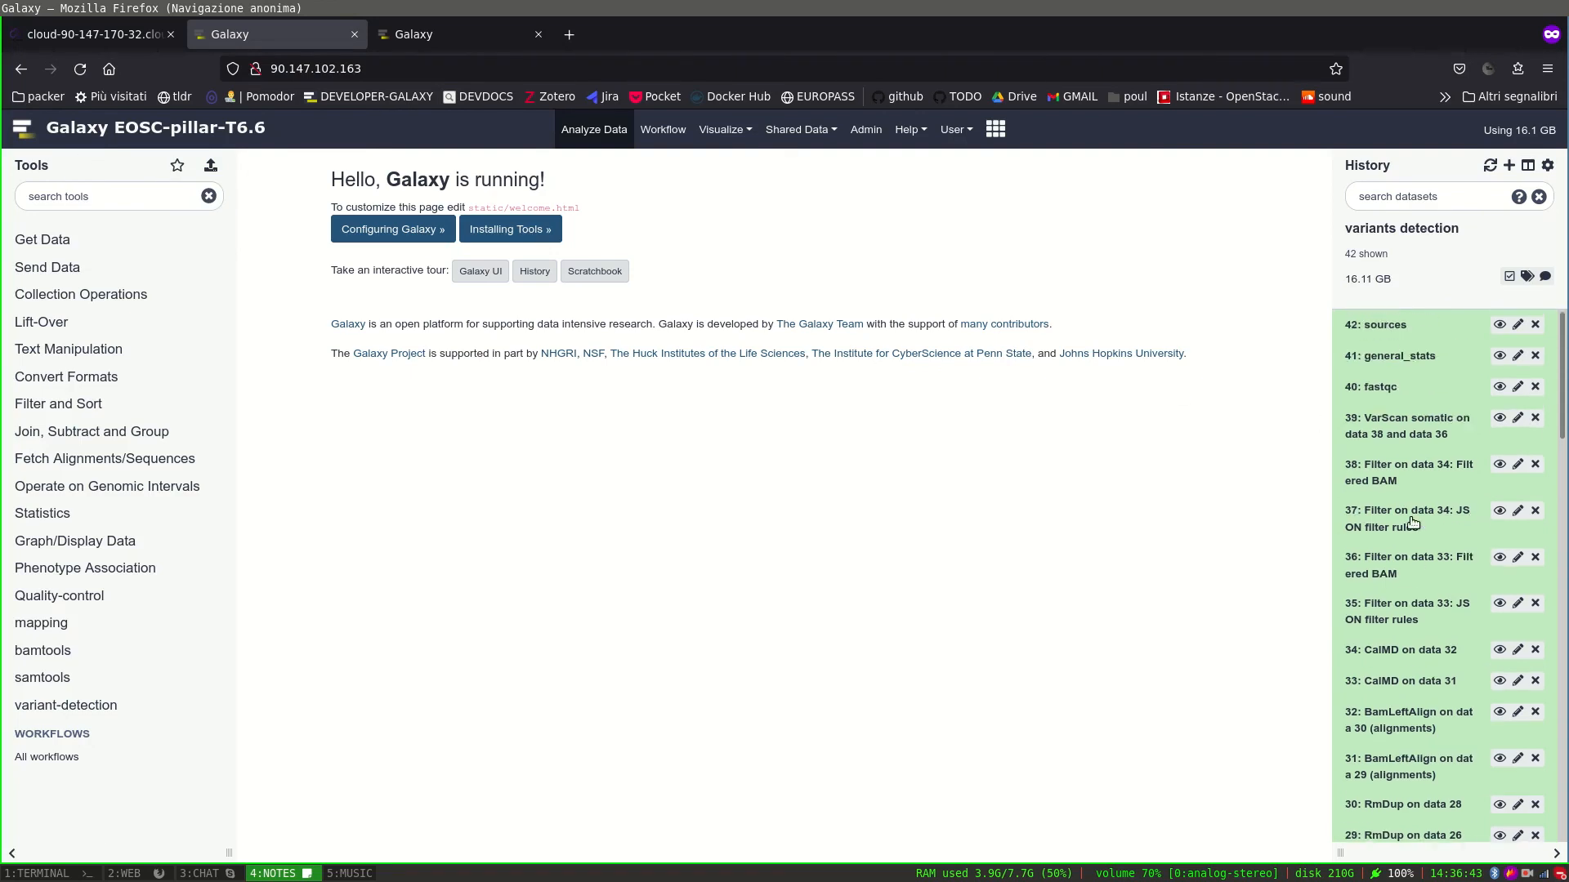
scroll(1429, 495, "down", 20)
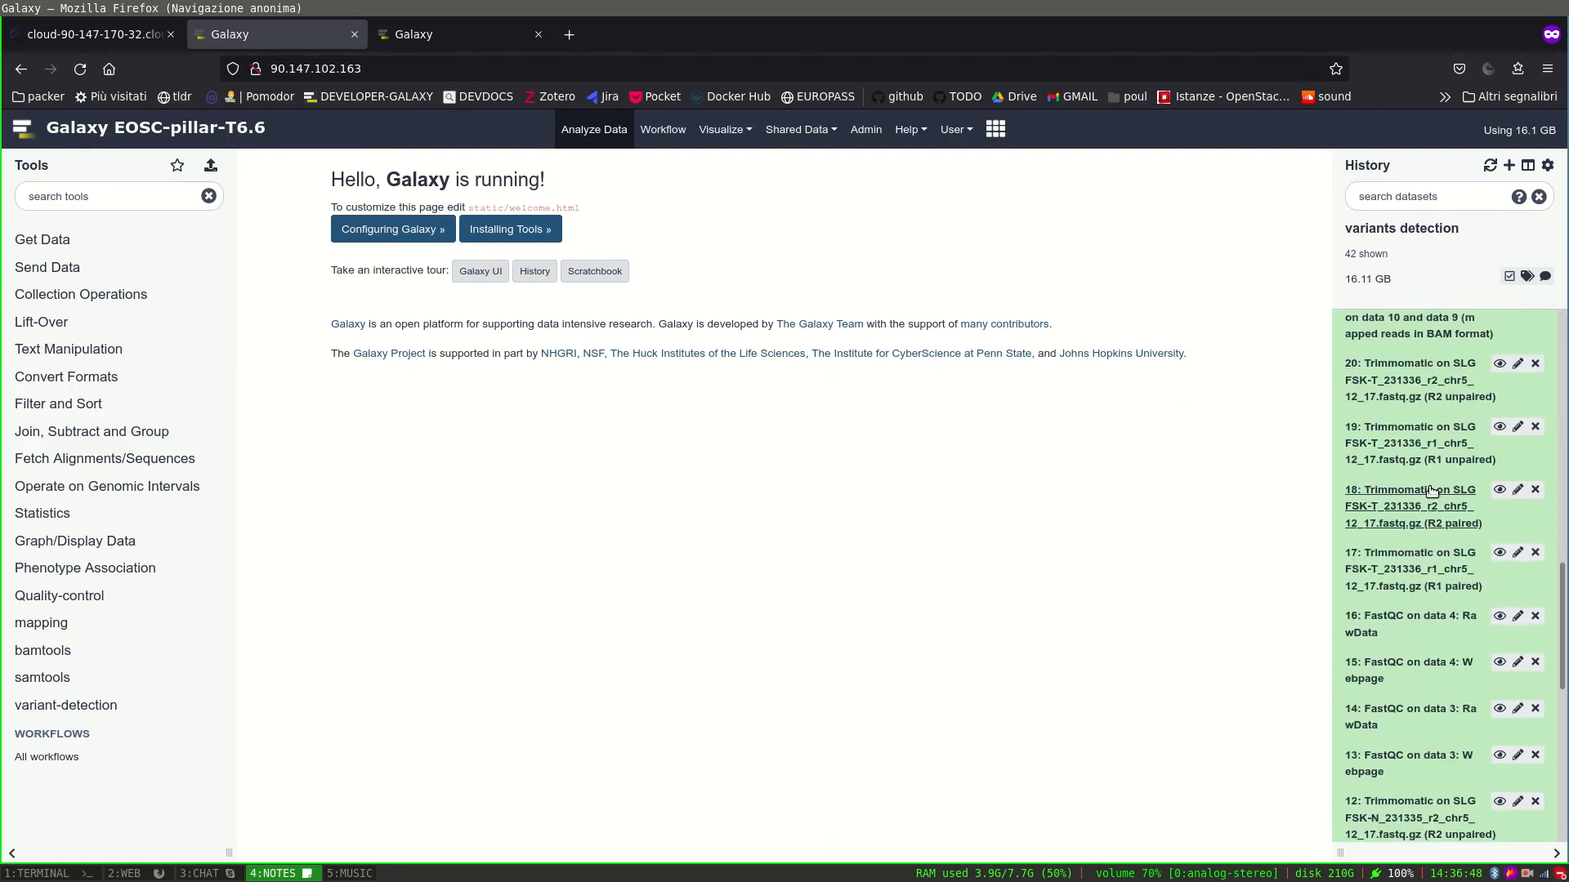
scroll(1429, 495, "up", 20)
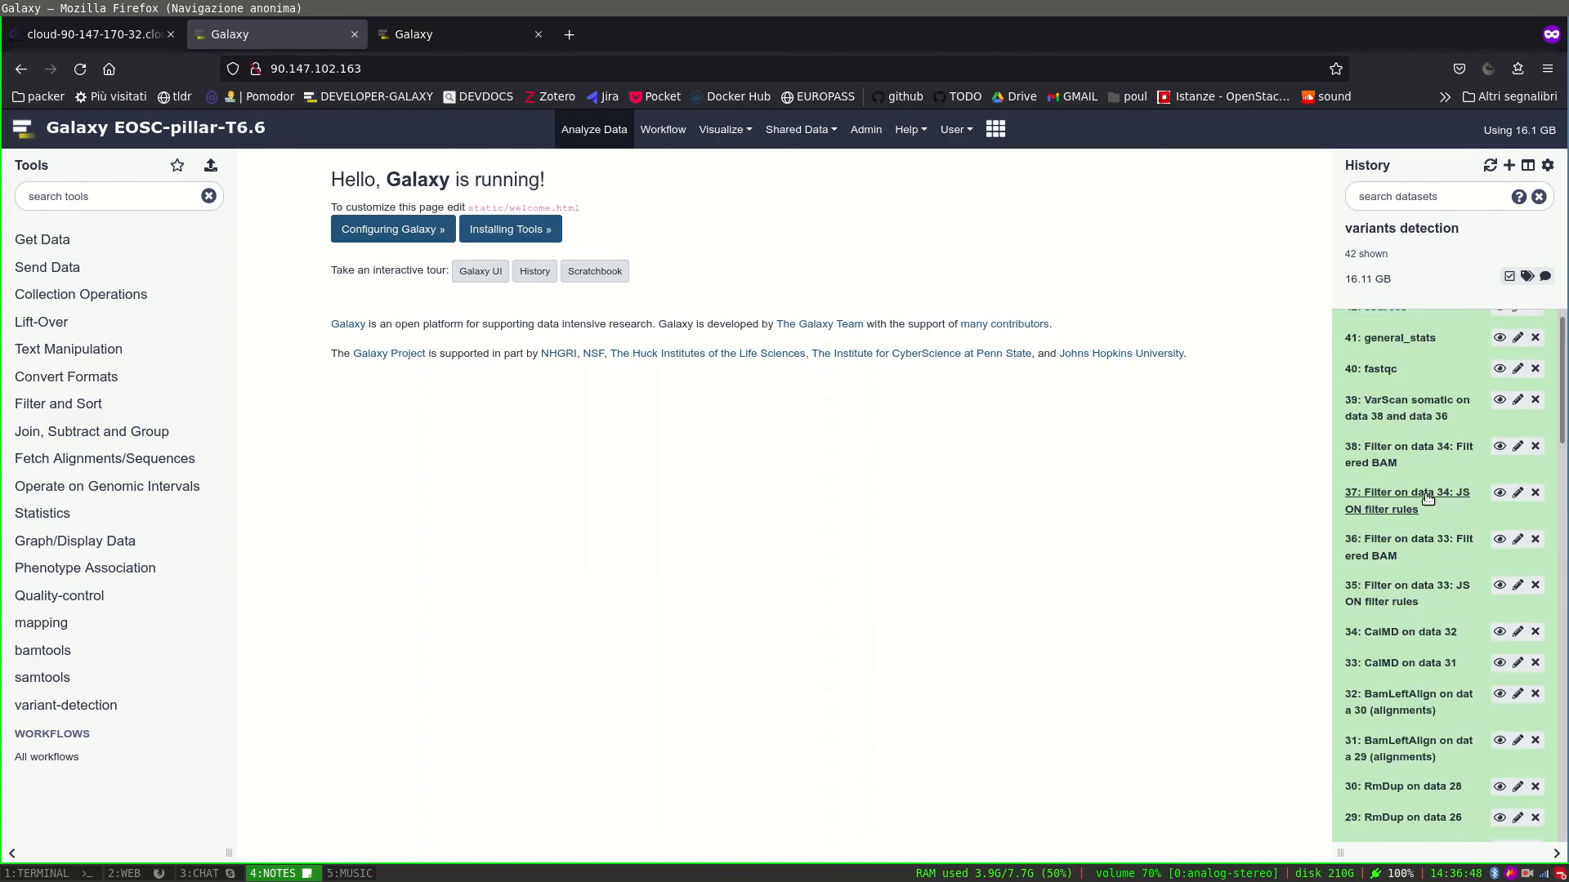
Display dataset 39, the VarScan somatic VCF, and scroll through its chr12 variant rows.
left_click(1497, 420)
scroll(738, 403, "down", 10)
scroll(737, 404, "down", 15)
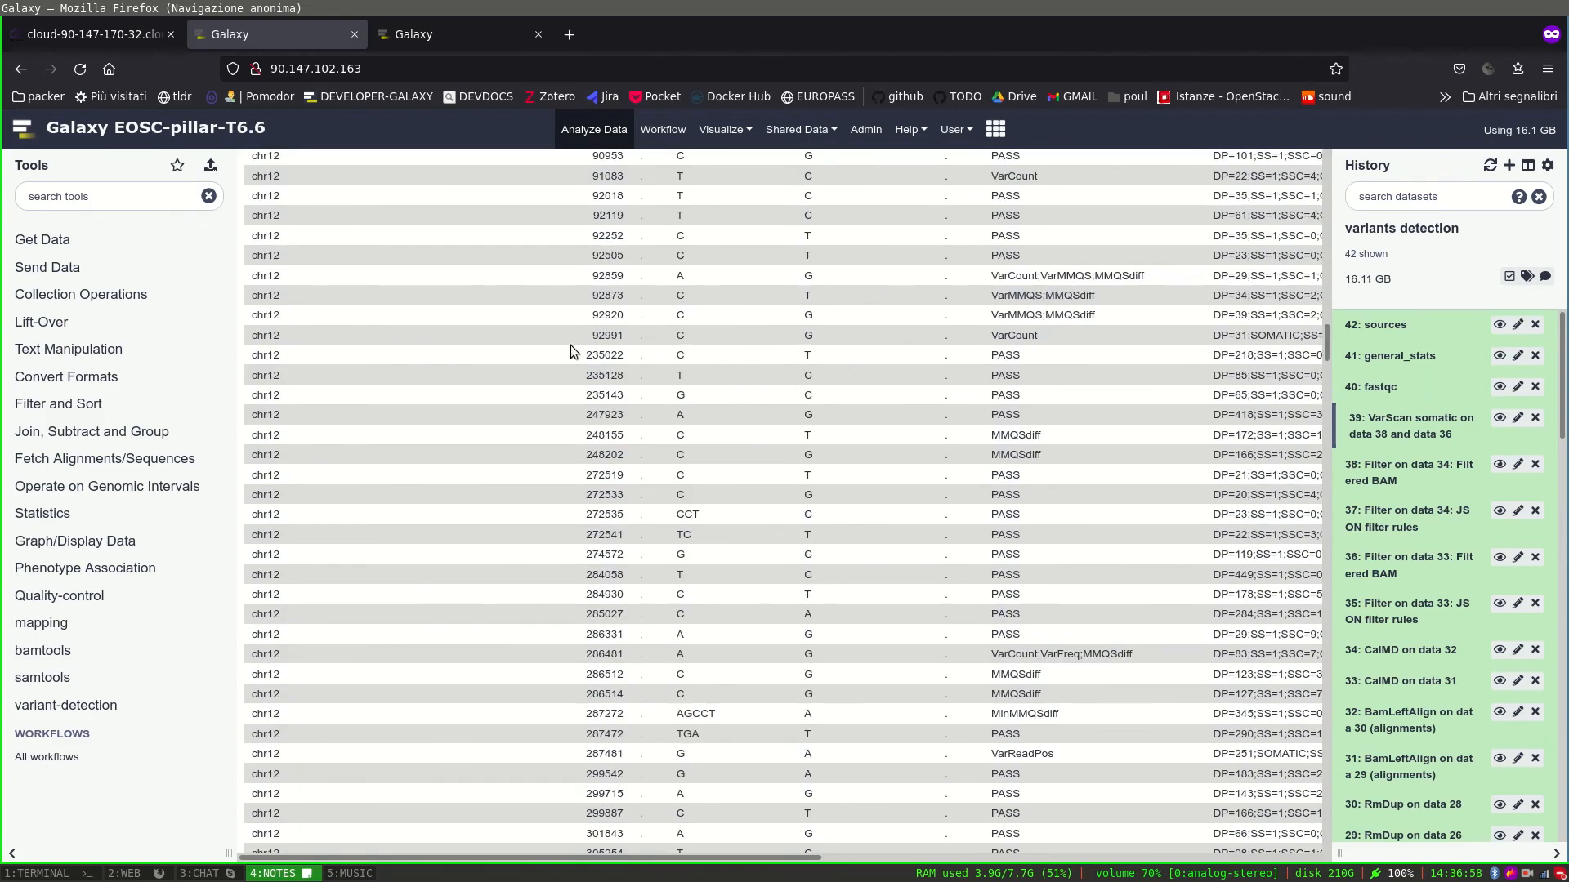
Compare with the VCF on the other Galaxy instance, then return to dataset 39's view.
left_click(439, 48)
scroll(1076, 544, "up", 10)
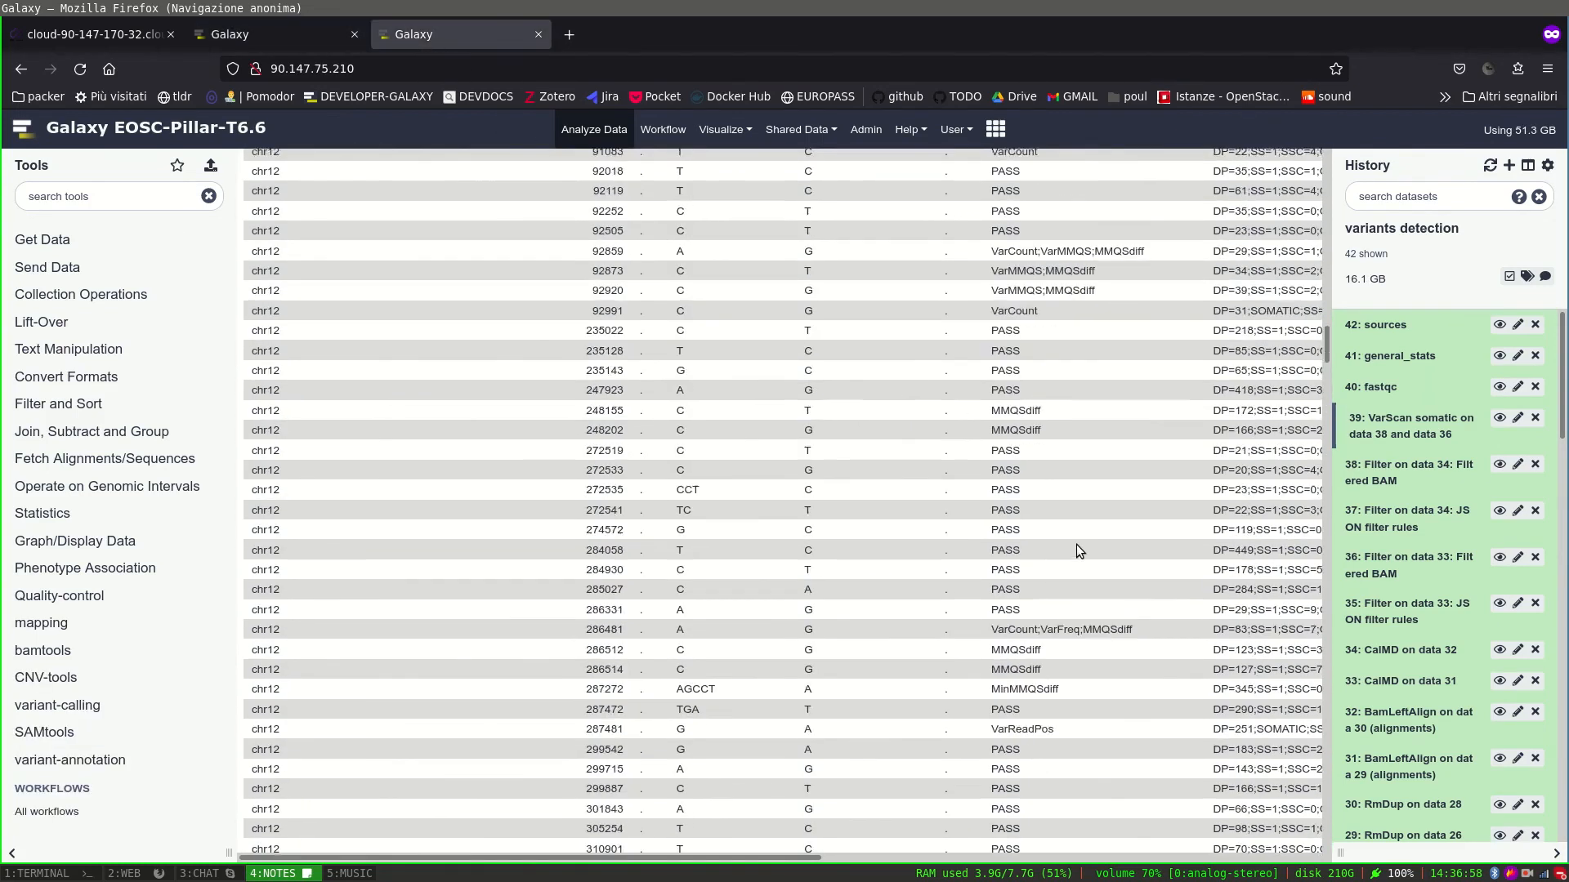
scroll(1070, 540, "up", 10)
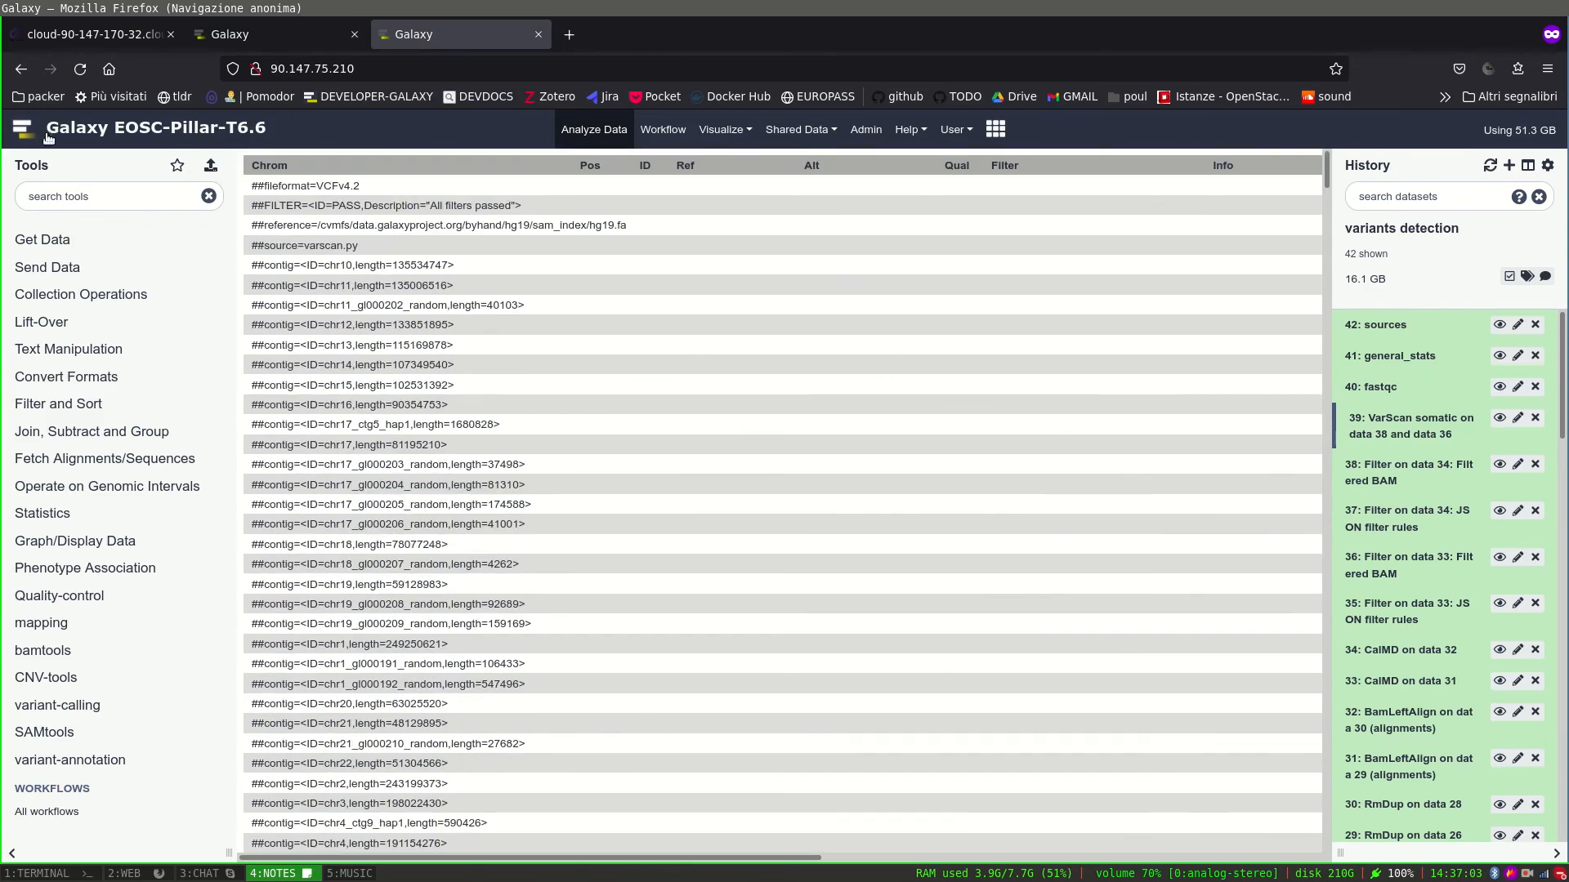
left_click(317, 69)
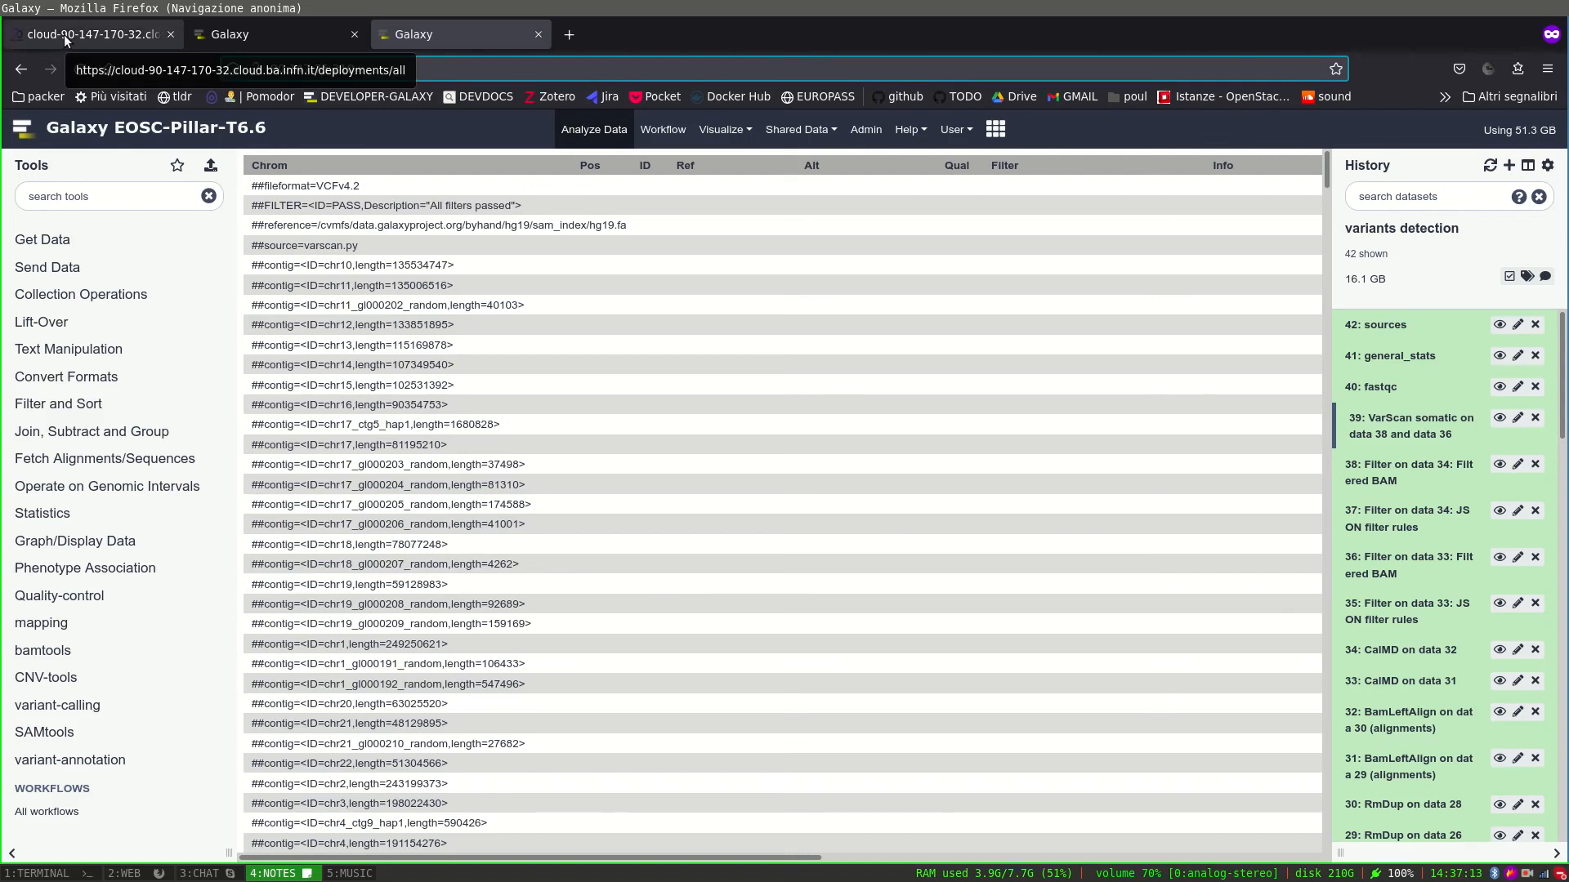
left_click(218, 43)
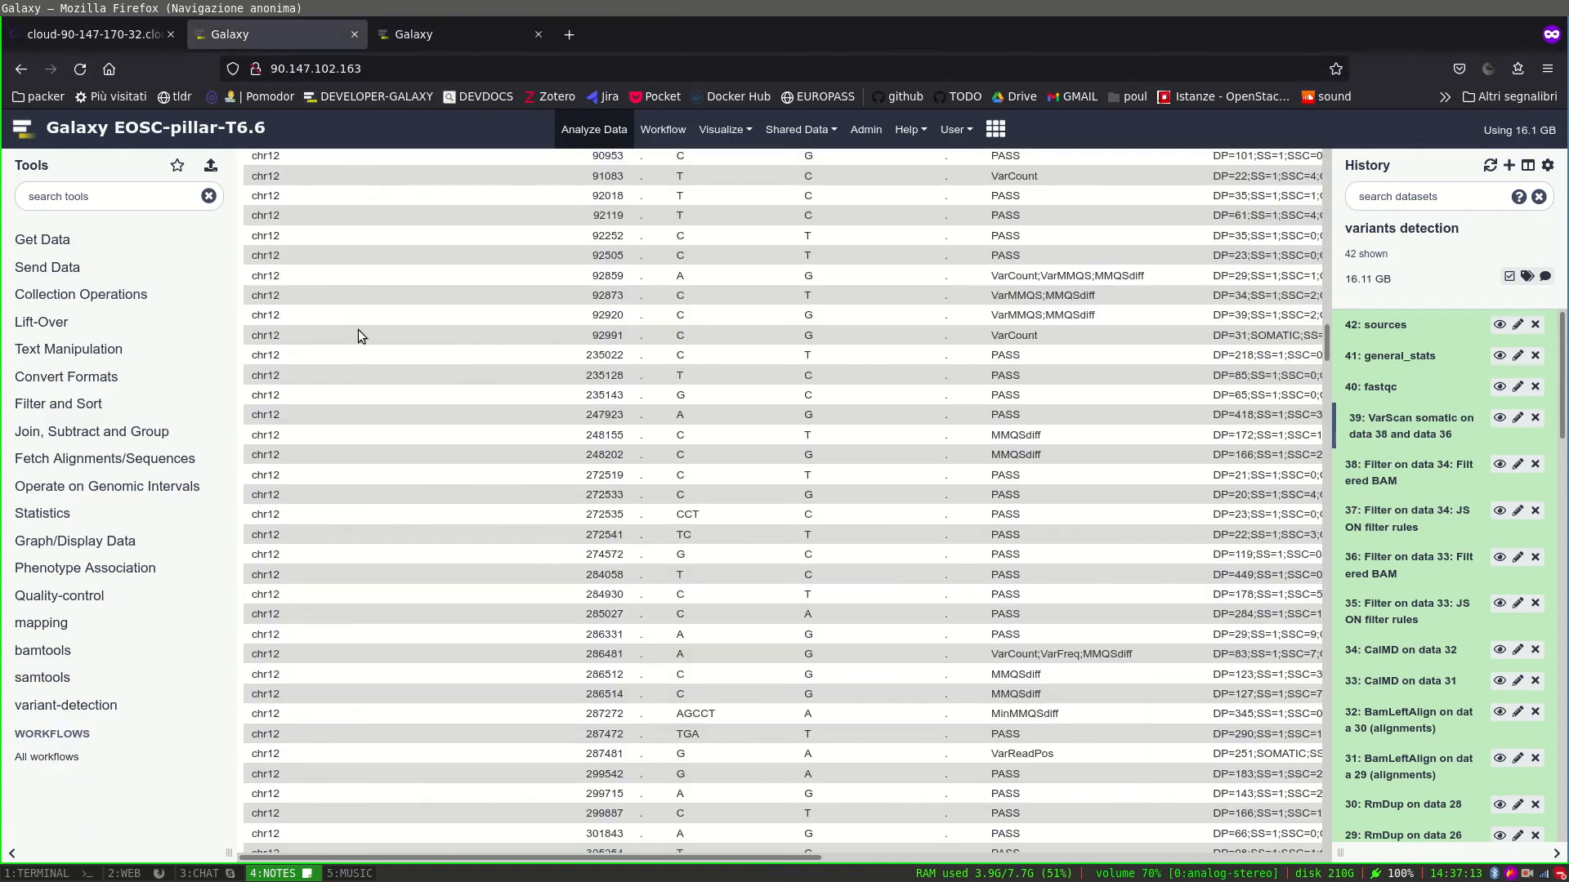
scroll(497, 469, "up", 10)
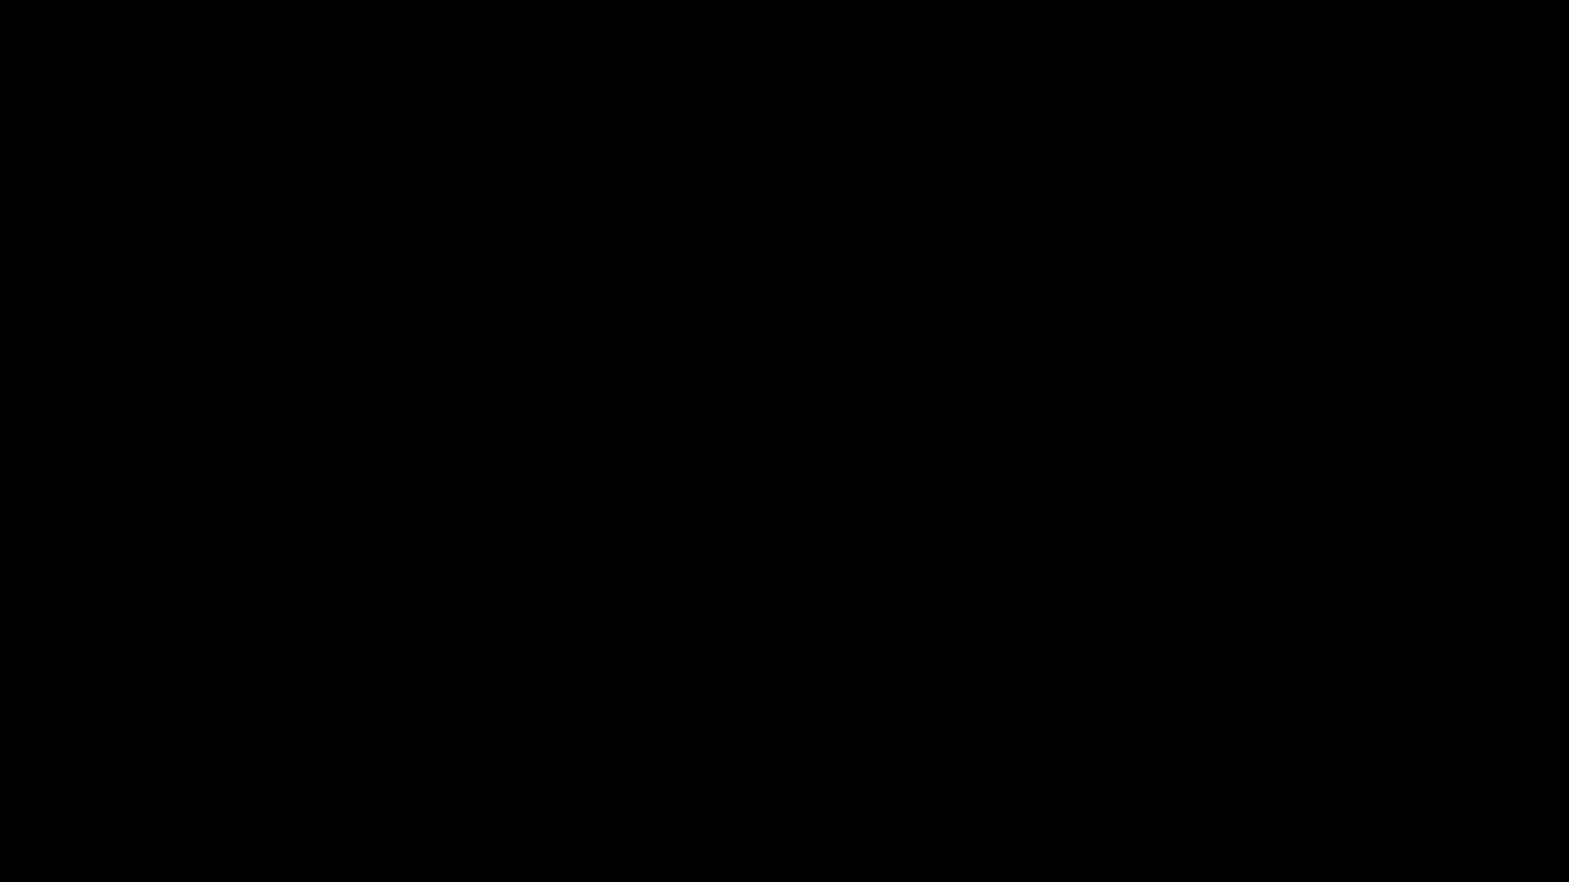